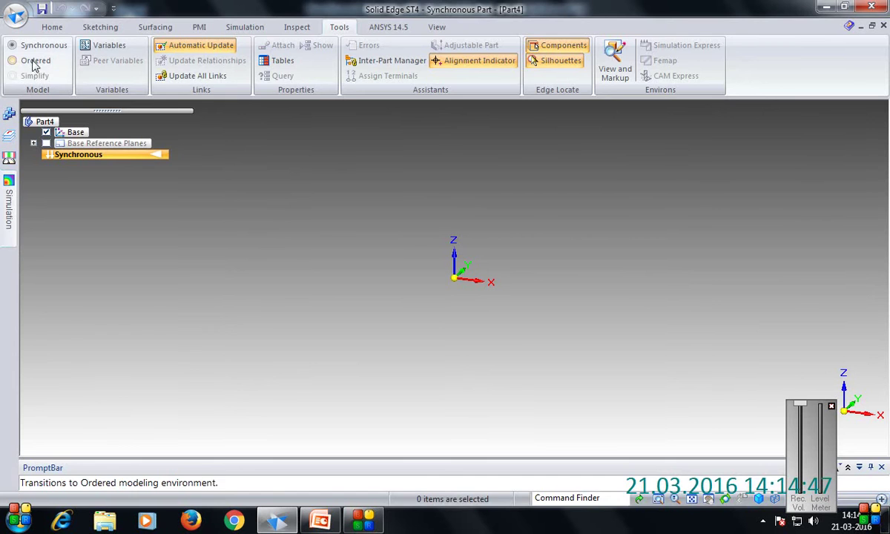
Switch to ordered modeling with the base reference planes shown and start a sketch on the YZ plane.
left_click(46, 143)
left_click(160, 59)
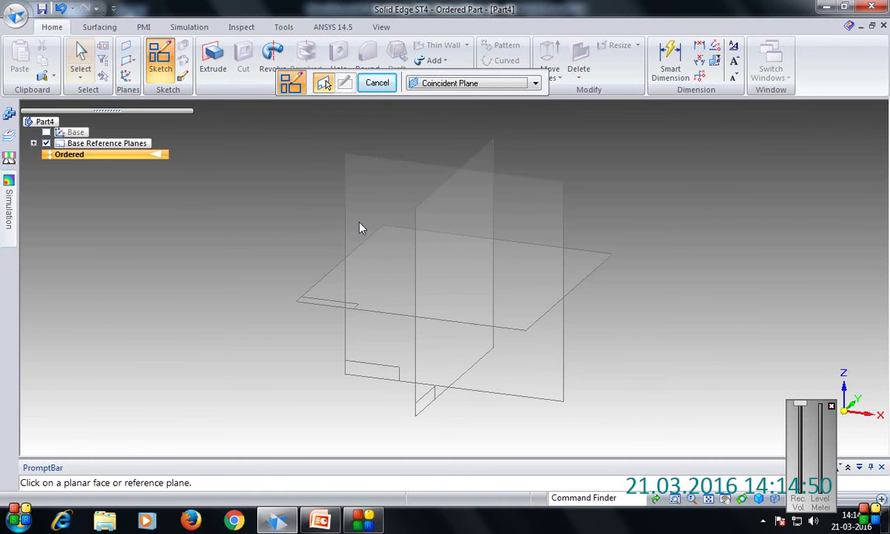
left_click(428, 213)
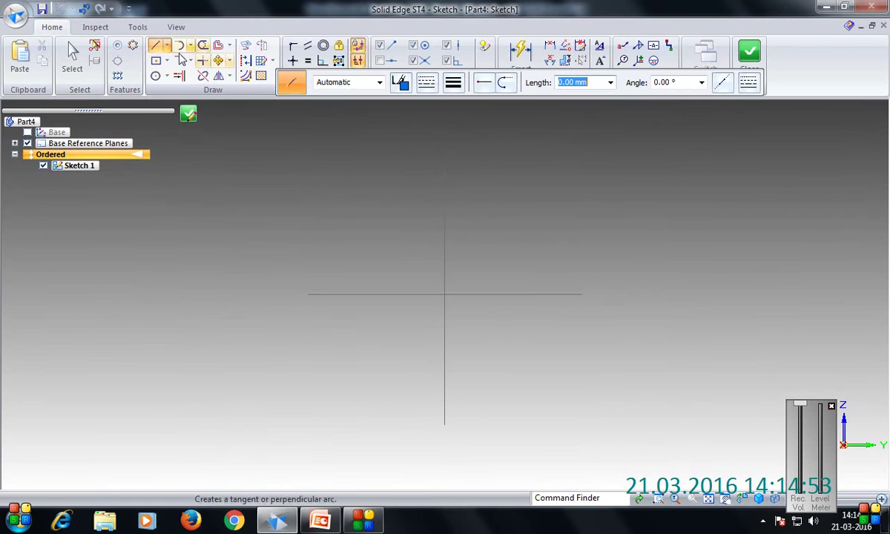
Draw a circle centred on the sketch origin by entering its diameter.
left_click(155, 75)
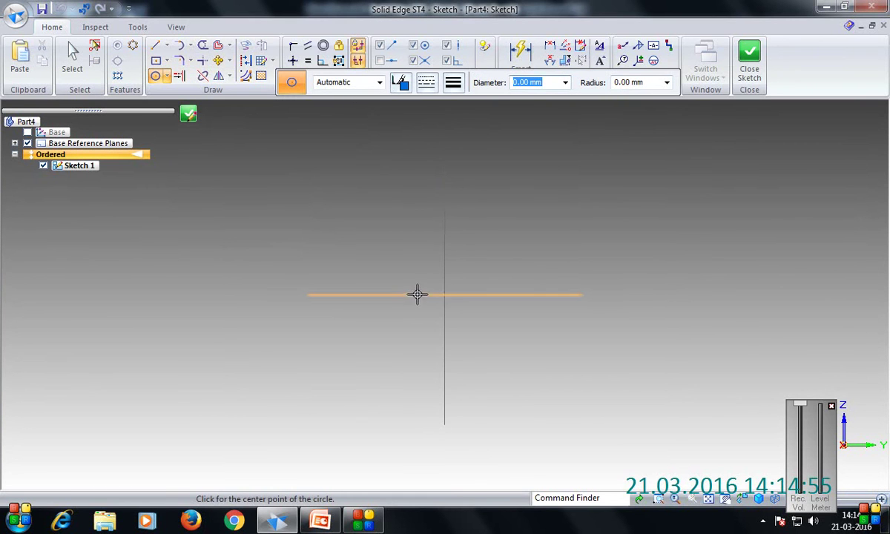
left_click(444, 296)
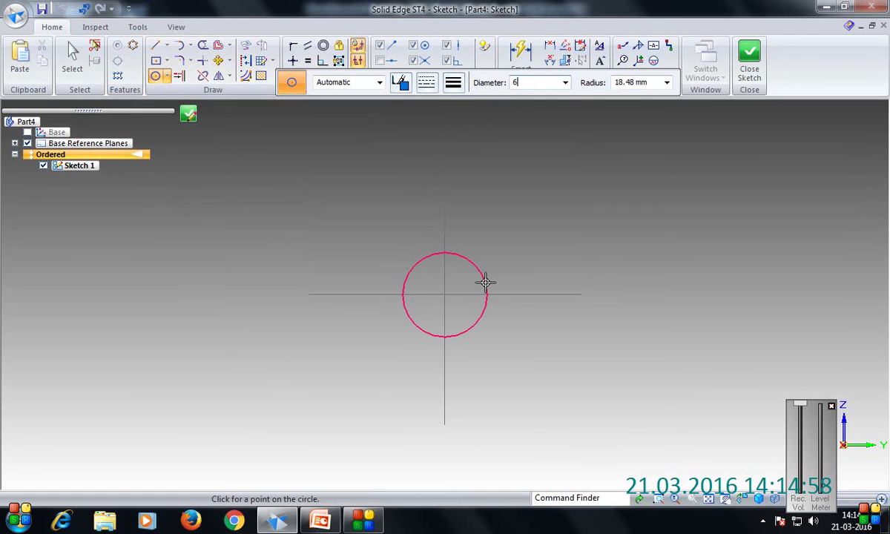
key("Return")
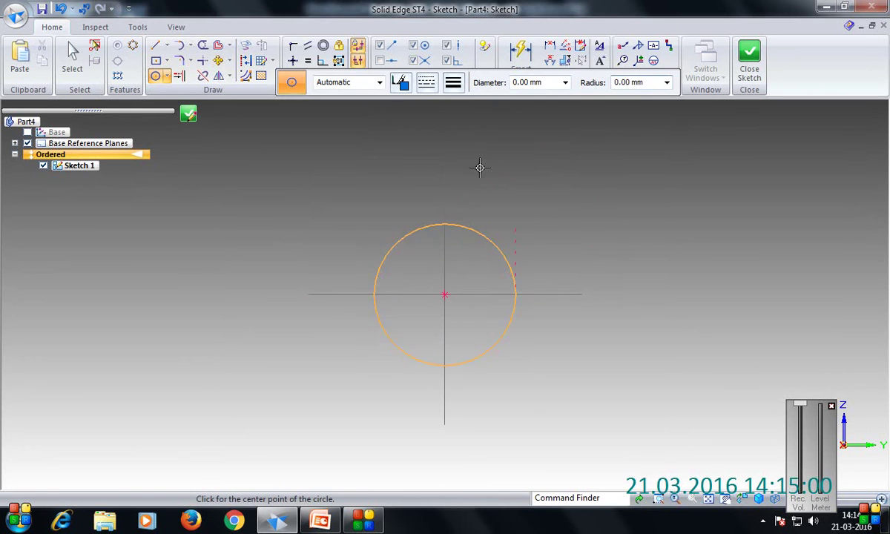
Draw a 150 mm vertical line straight down from the circle's centre.
left_click(155, 45)
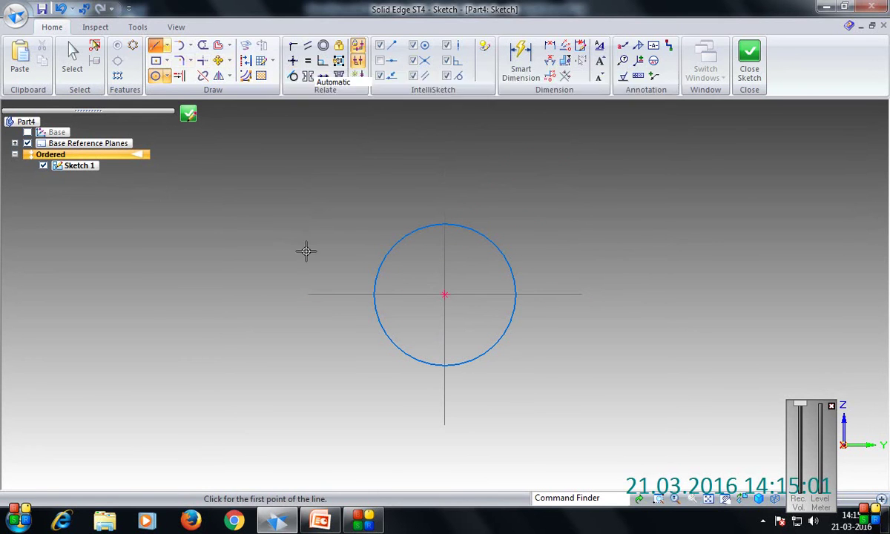
left_click(444, 295)
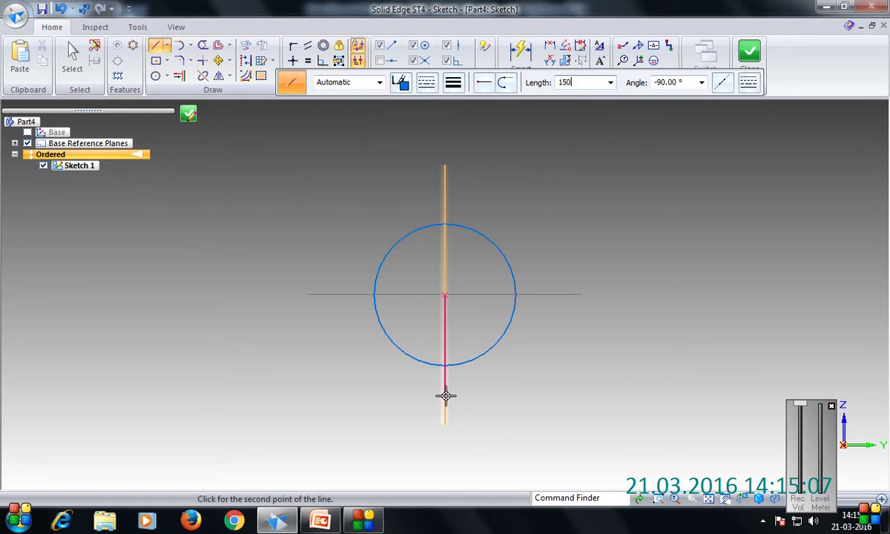
key("Tab")
left_click(445, 397)
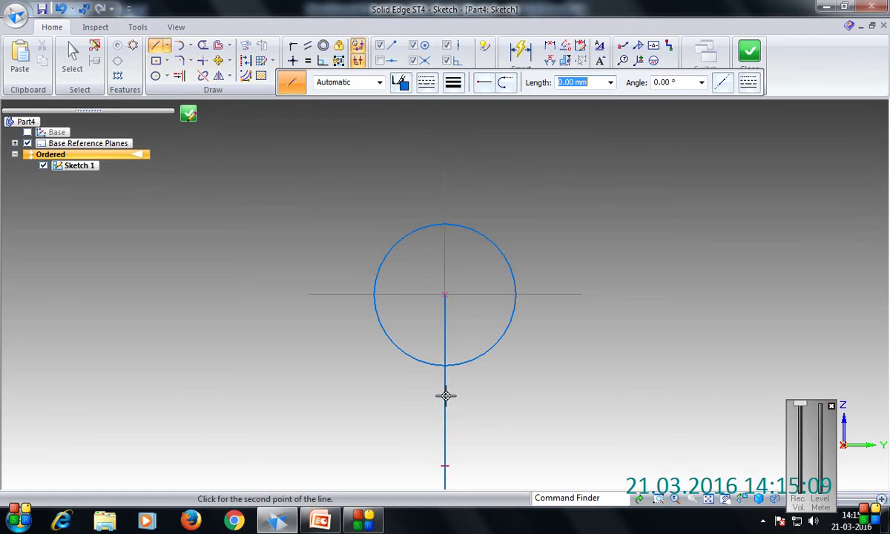
Continue the line chain from the vertical line's lower end with a horizontal segment, a 20 mm downward segment and a second horizontal segment, all stepping rightward.
left_click(675, 500)
mouse_move(610, 469)
left_mouse_down()
mouse_move(380, 415)
mouse_move(299, 378)
mouse_move(447, 354)
left_mouse_up()
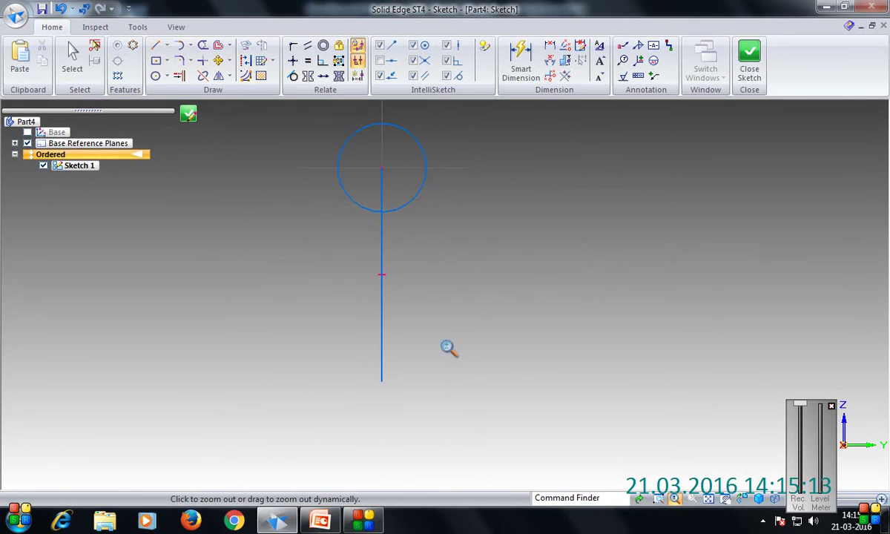
key("Escape")
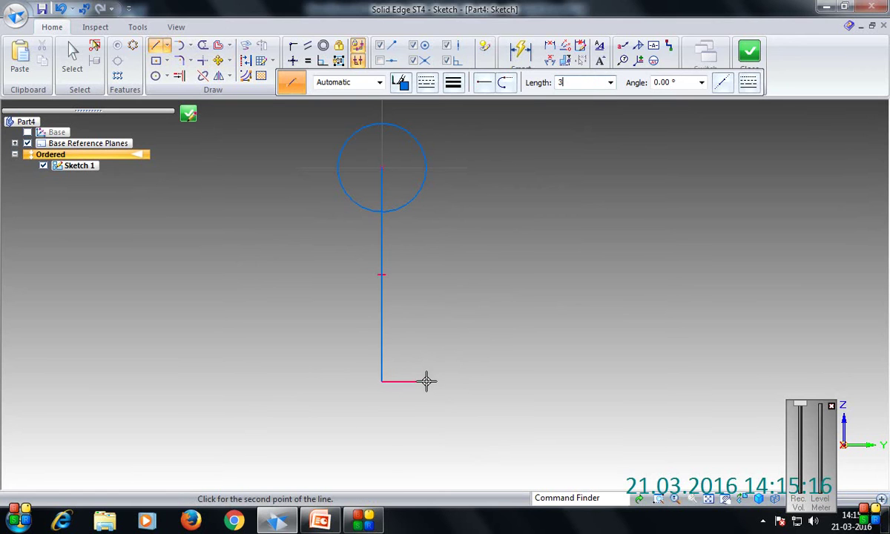
key("Tab")
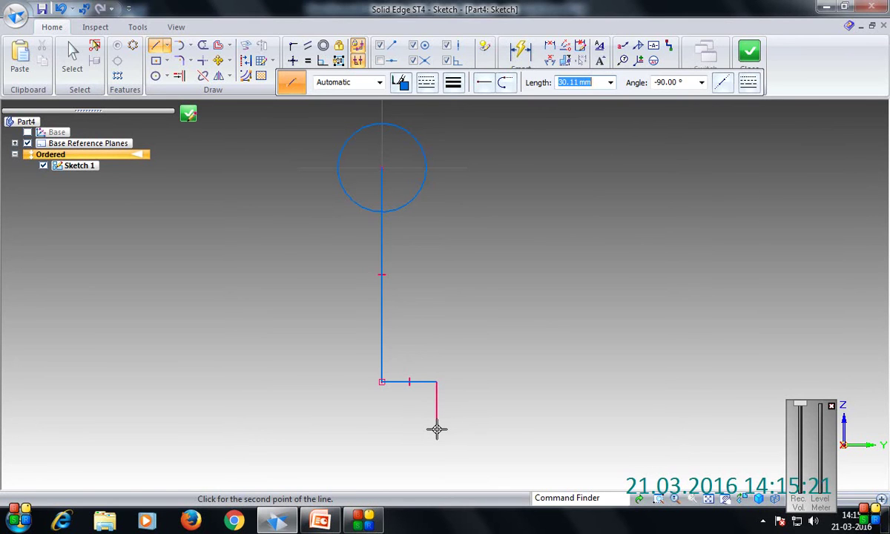
type("20")
key("Return")
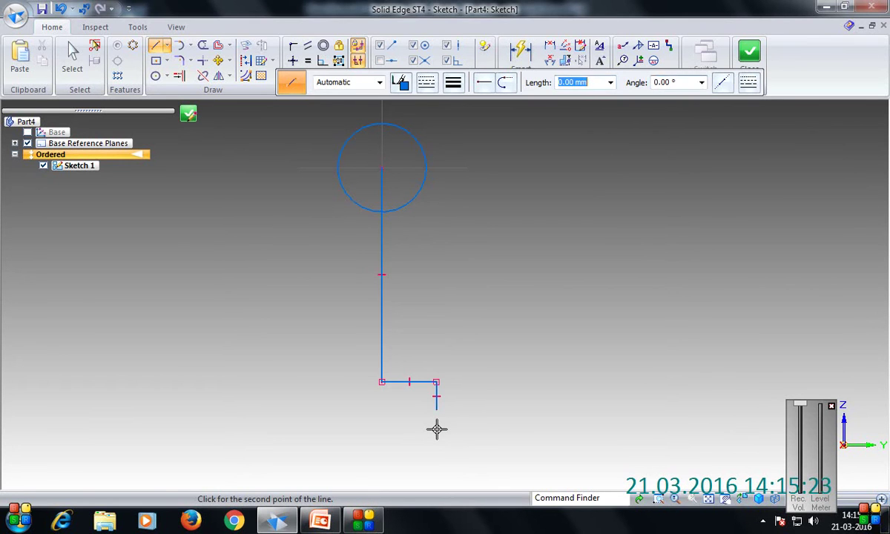
left_click(490, 411)
right_click(506, 390)
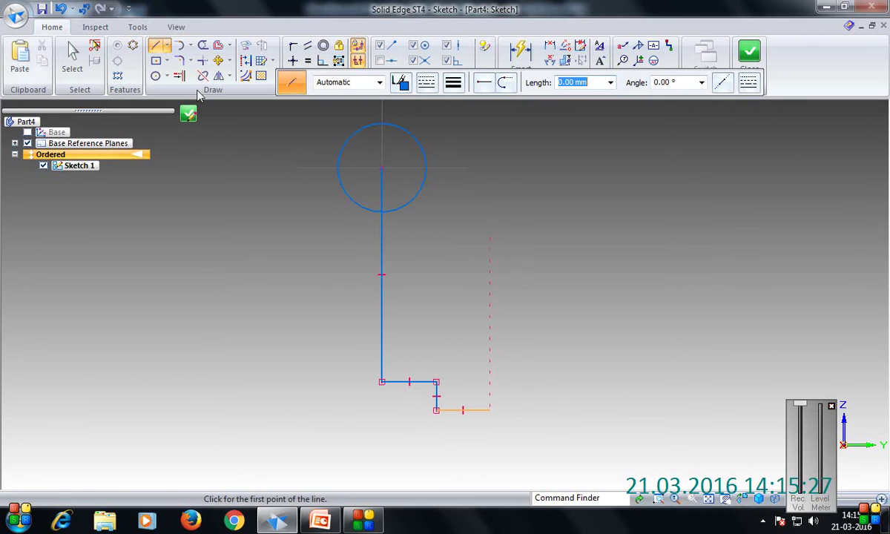
Offset the long vertical line to its right at distances of 54 mm and 75 mm.
left_click(217, 45)
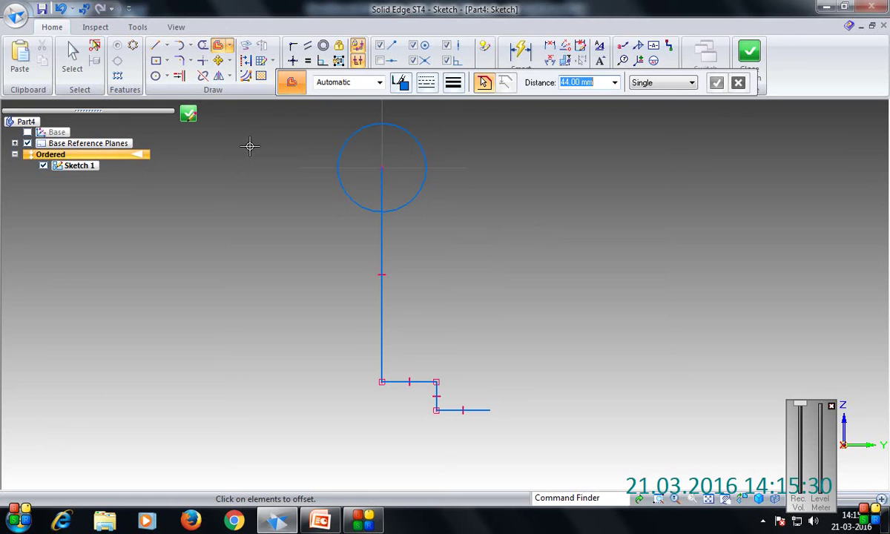
left_click(381, 229)
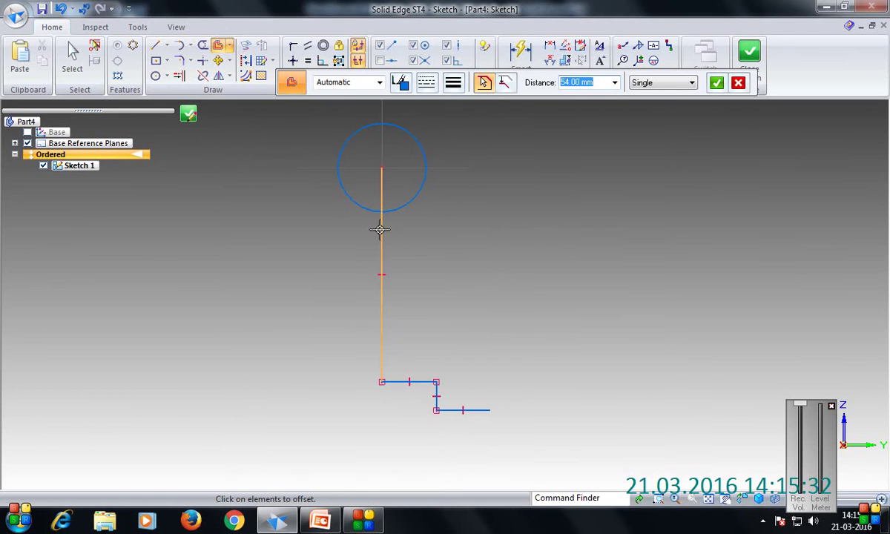
left_click(716, 83)
left_click(663, 175)
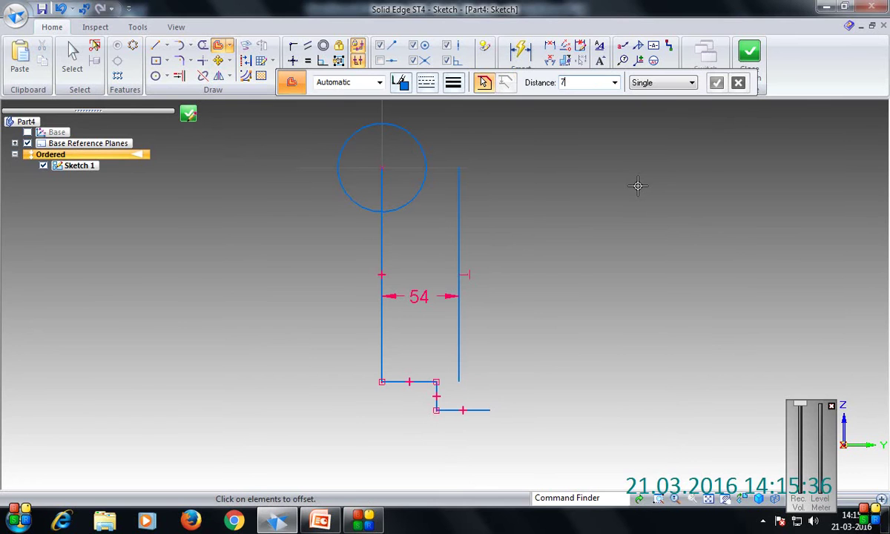
left_click(379, 258)
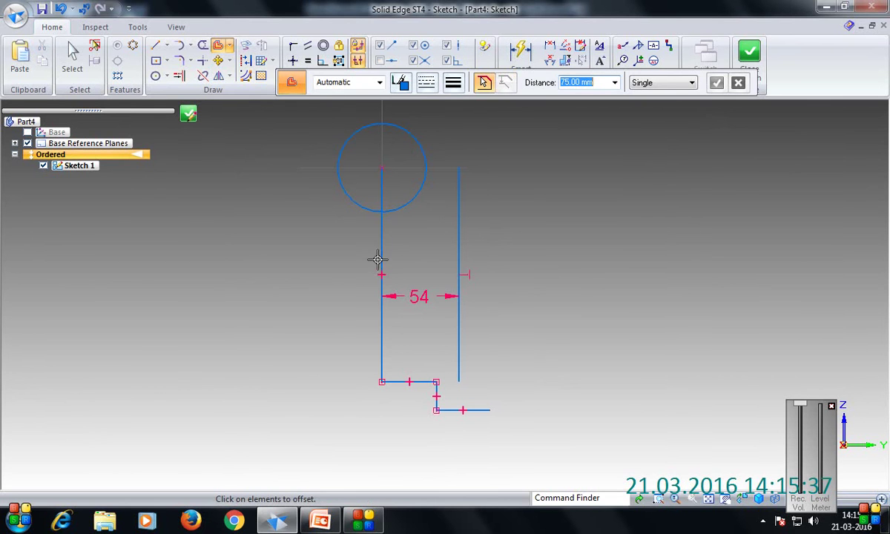
left_click(717, 82)
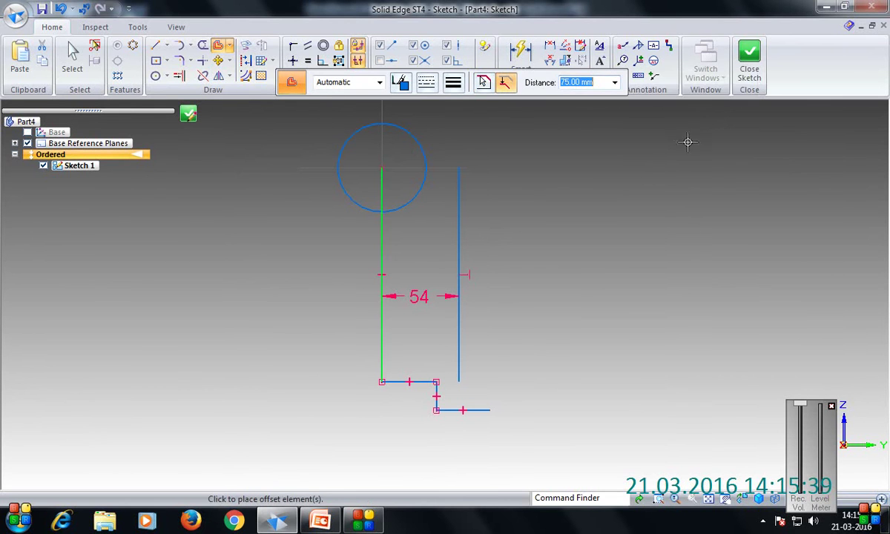
left_click(671, 173)
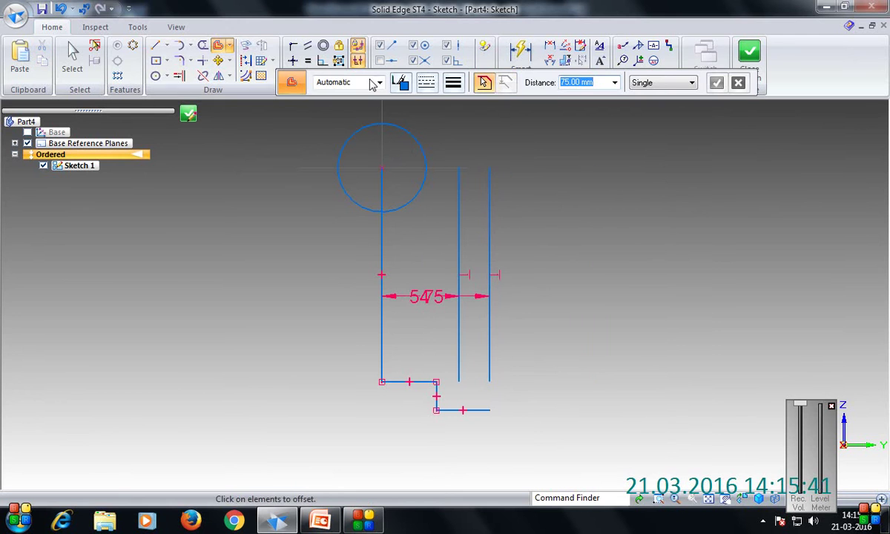
Extend the 54 mm offset line down to the lower horizontal segment and the upper horizontal segment across to the 75 mm offset line.
left_click(203, 60)
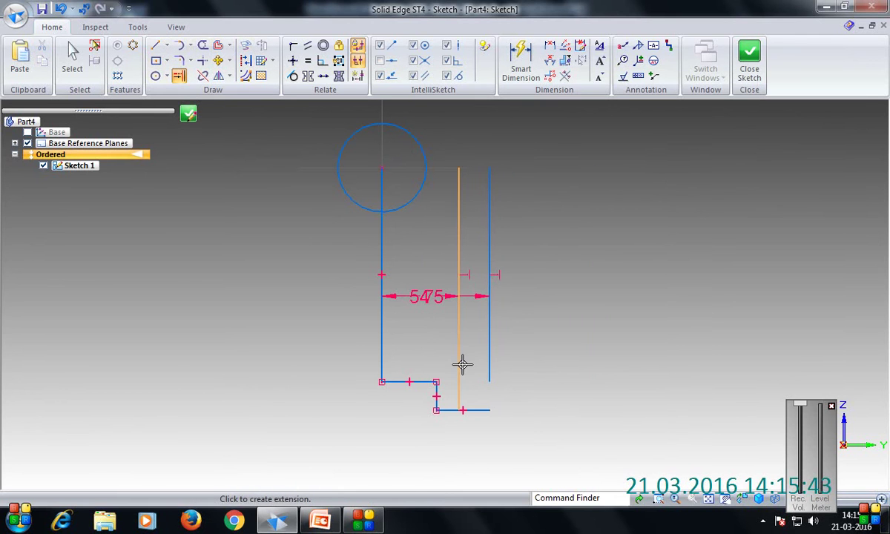
left_click(461, 362)
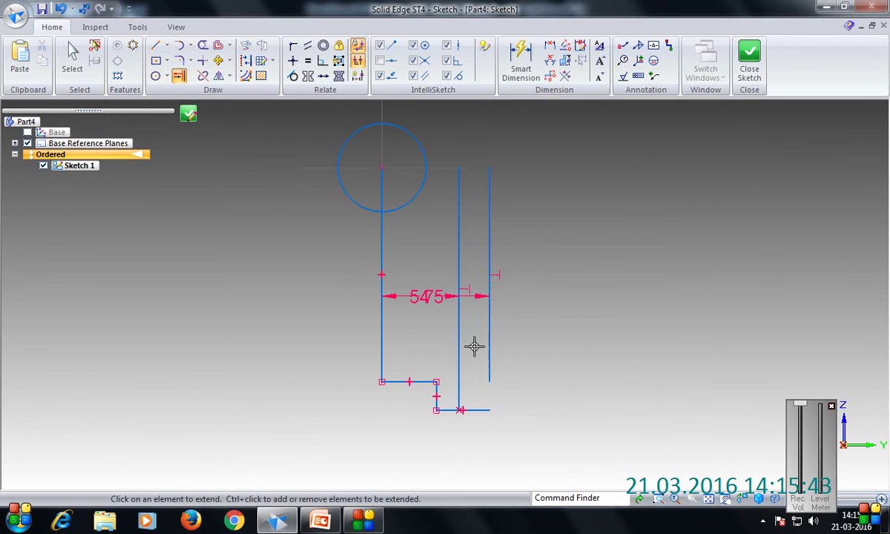
left_click(433, 382)
Trim away the upper parts of both offset lines and the excess horizontal pieces, leaving a rectangular downward step with a ledge on its right.
left_click(203, 45)
mouse_move(449, 312)
left_mouse_down()
mouse_move(442, 302)
mouse_move(511, 354)
left_mouse_up()
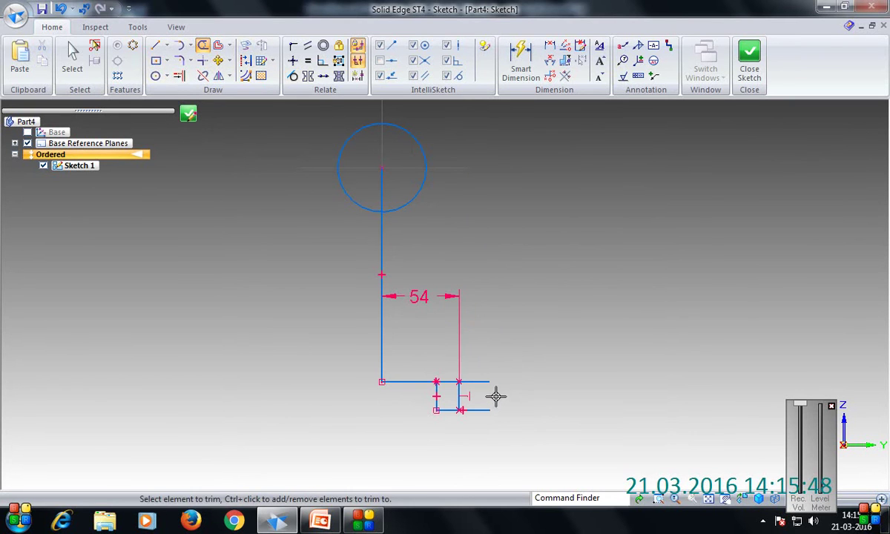
mouse_move(472, 396)
left_mouse_down()
mouse_move(463, 427)
mouse_move(469, 411)
left_mouse_up()
left_click(422, 381)
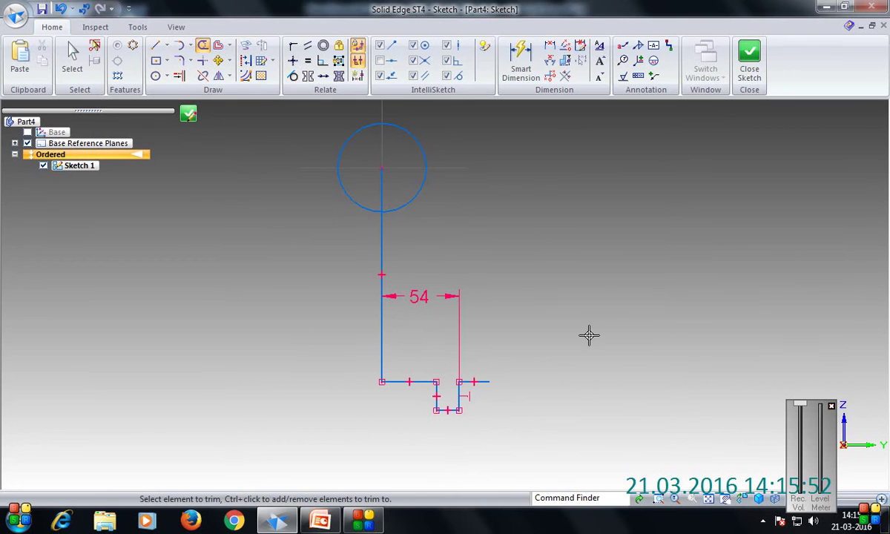
left_click(155, 75)
left_click(490, 381)
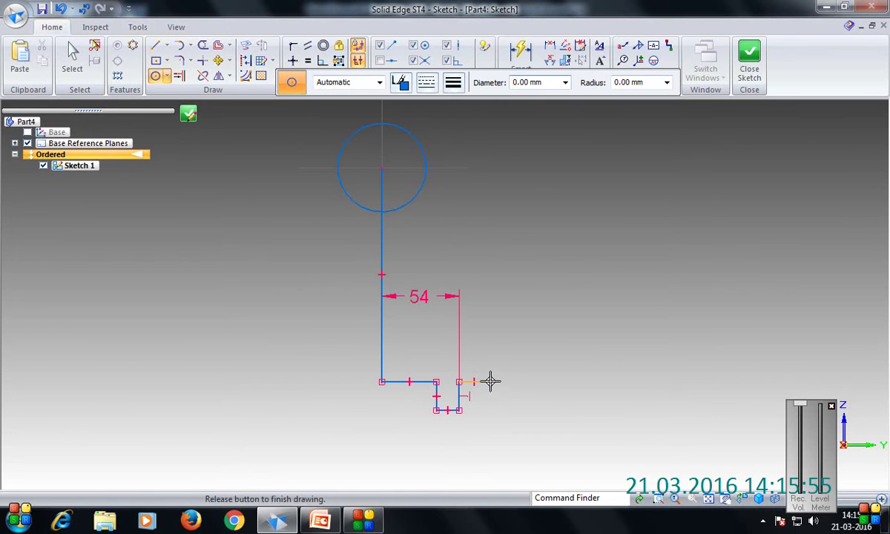
right_click(496, 348)
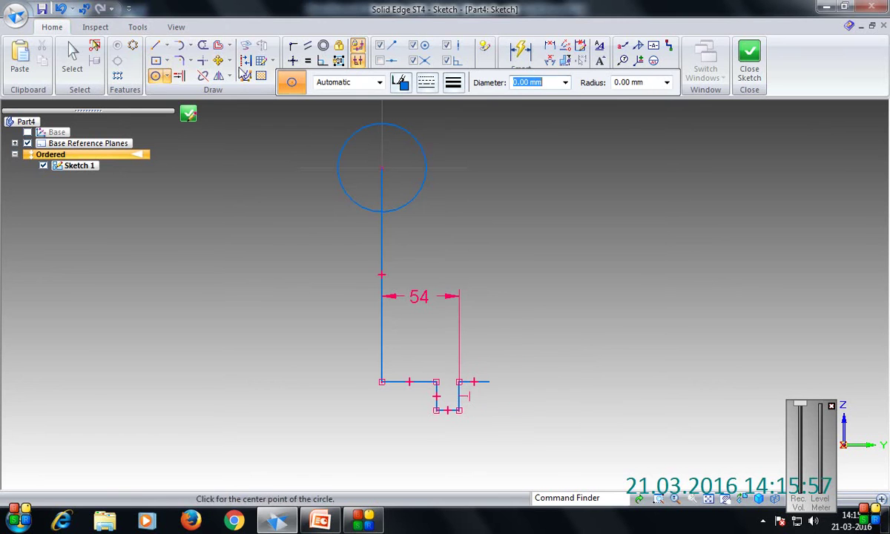
Draw two consecutive vertical segments upward from the right end of the ledge, the second about 28 mm long.
left_click(155, 45)
left_click(488, 382)
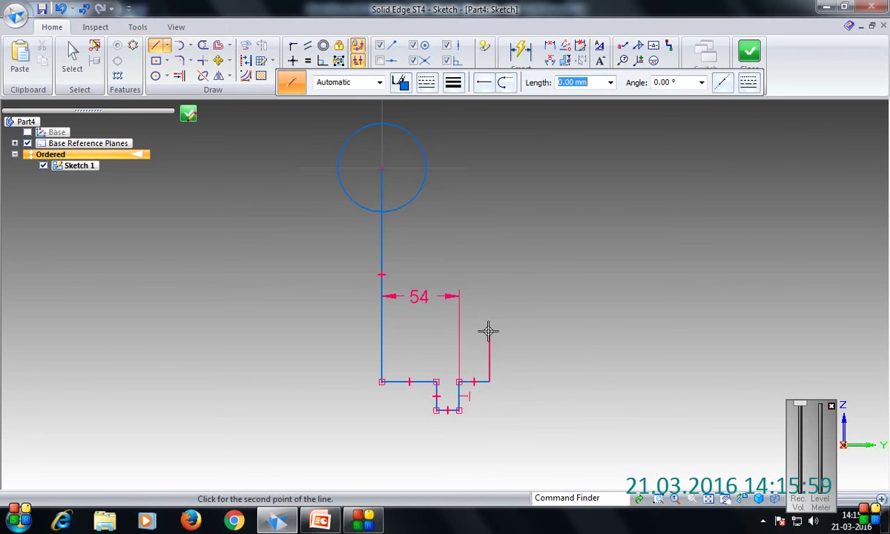
key("Tab")
key("Return")
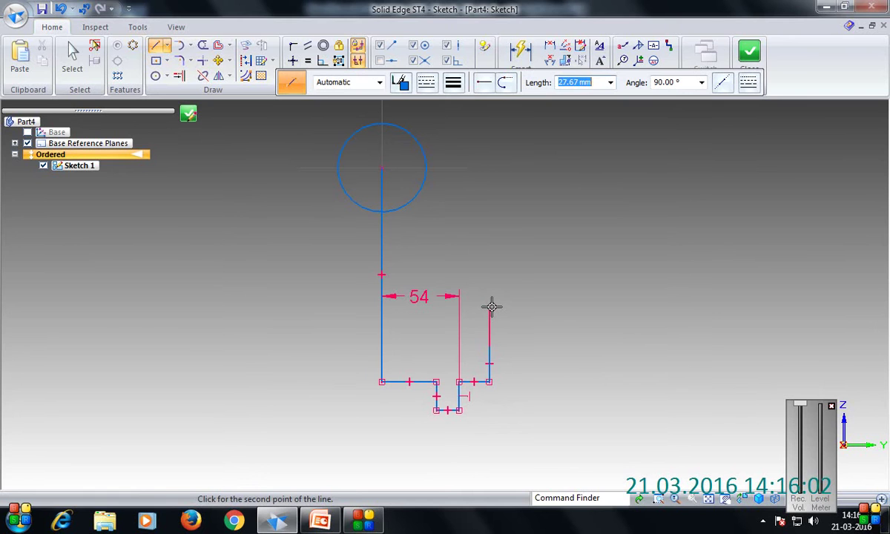
key("Return")
right_click(483, 207)
Draw a 56 mm diameter circle centred on the upper end of the right vertical segments.
left_click(155, 75)
left_click(489, 306)
type("56")
key("Return")
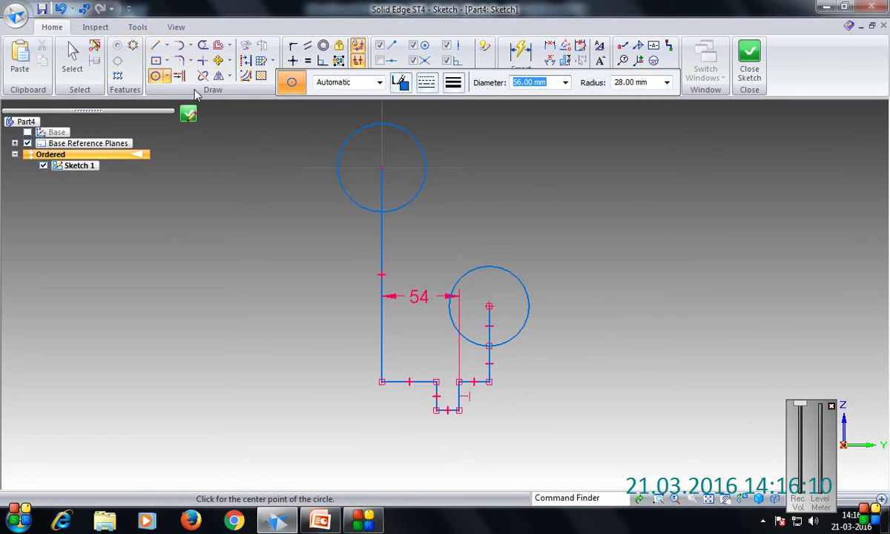
Join the upper circle's rightmost point to the 56 mm circle's leftmost point with a line, then trim the 56 mm circle to its lower-left quarter arc.
left_click(155, 46)
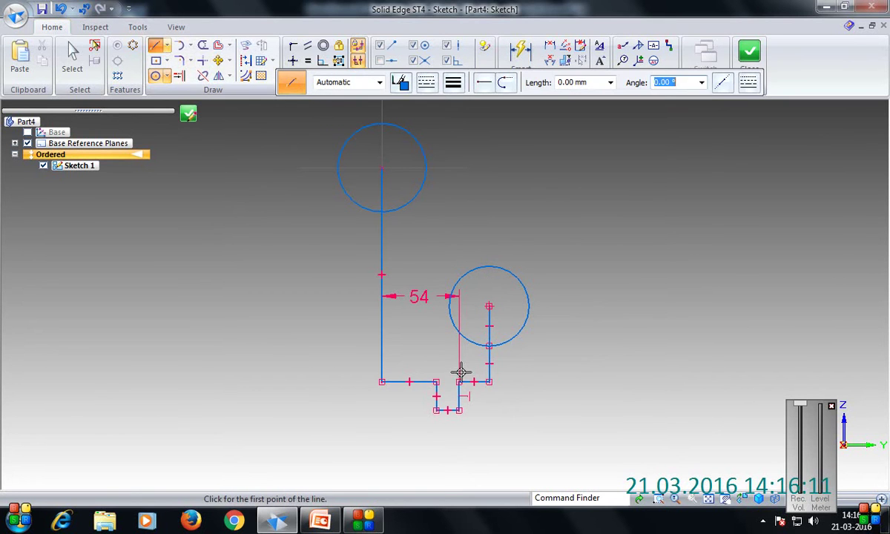
left_click(426, 167)
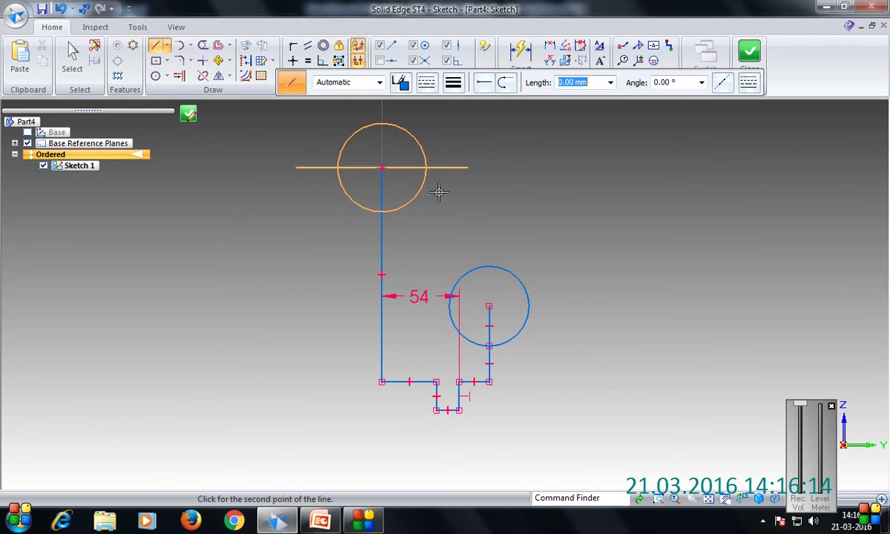
left_click(450, 309)
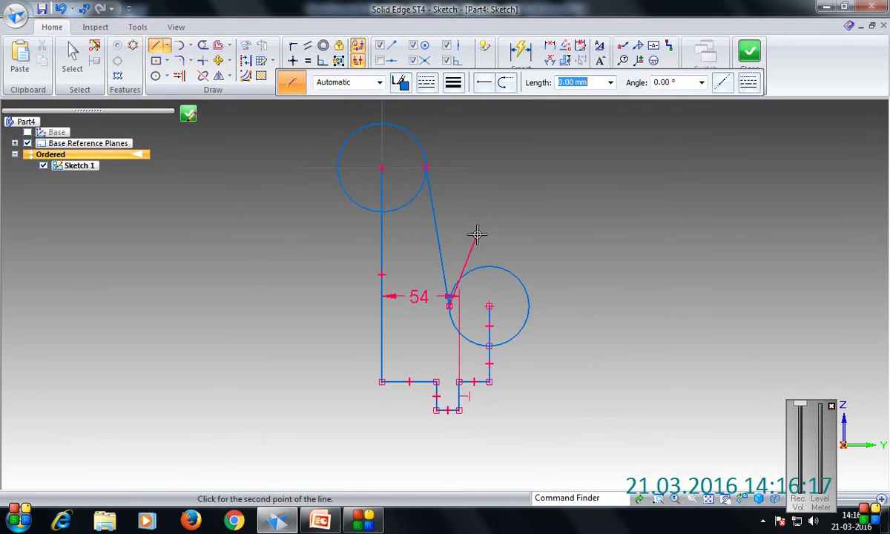
left_click(203, 46)
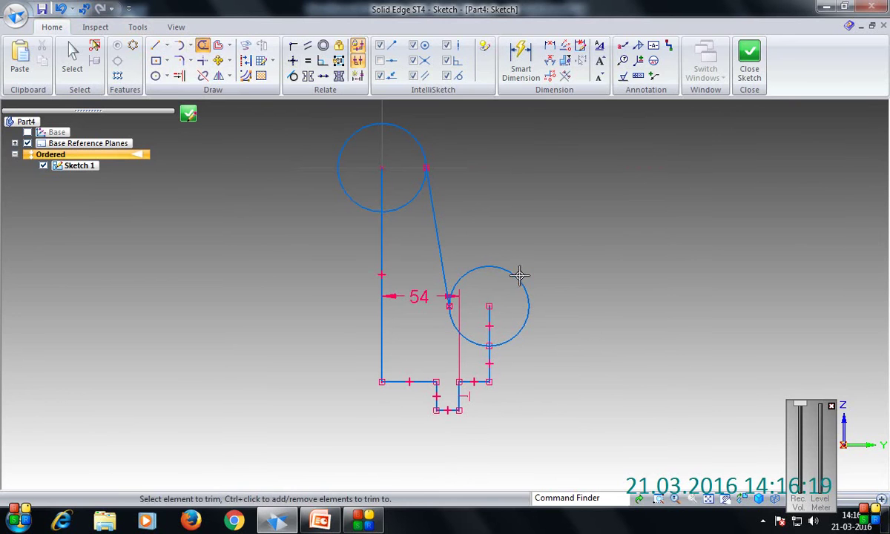
mouse_move(469, 255)
left_mouse_down()
mouse_move(463, 268)
mouse_move(547, 329)
left_mouse_up()
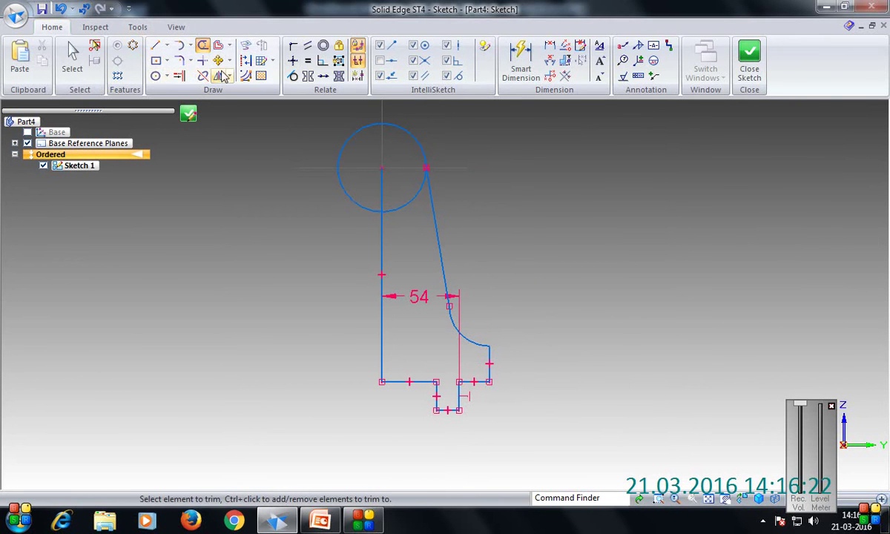
Extend the long vertical line to the top of the upper circle and trim that circle to its upper-right quarter arc.
left_click(180, 77)
left_click(382, 188)
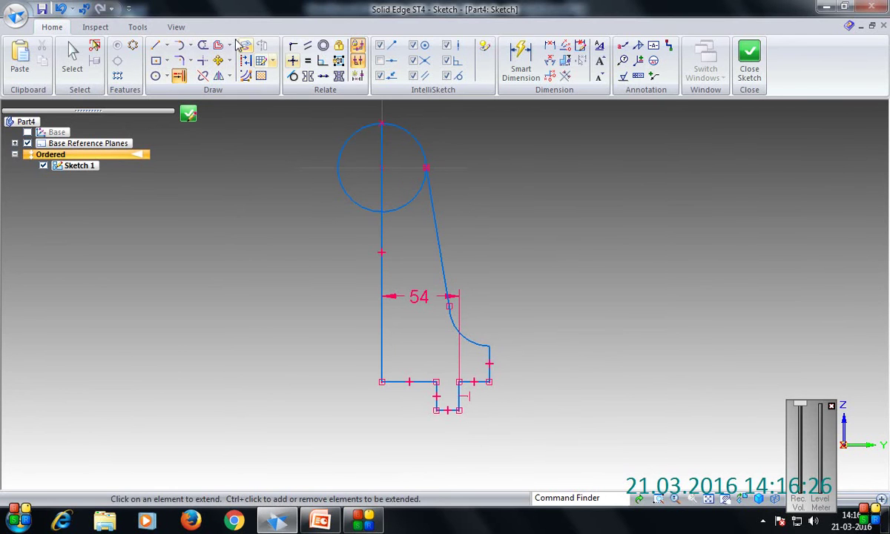
left_click(202, 46)
mouse_move(348, 118)
left_mouse_down()
mouse_move(384, 227)
mouse_move(405, 217)
left_mouse_up()
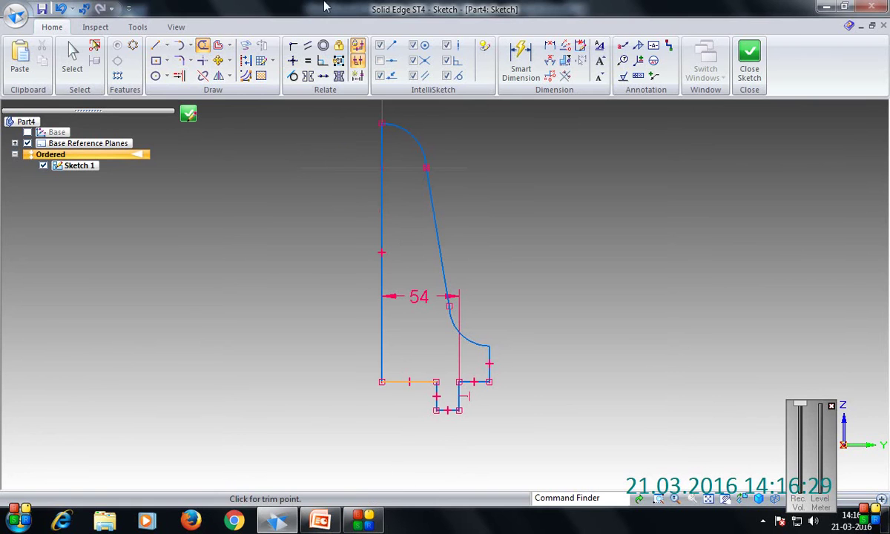
Mirror the half-profile about its long vertical line and trim away that centre line.
left_click(521, 59)
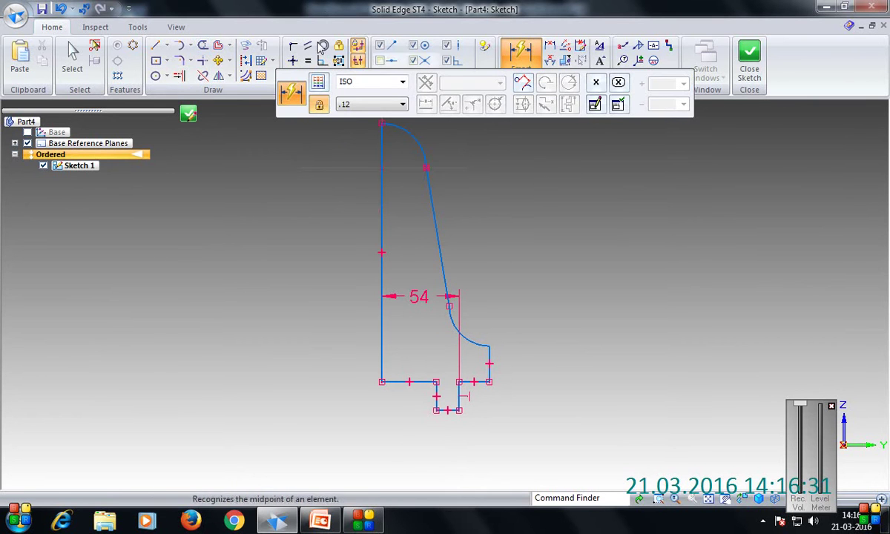
left_click(218, 75)
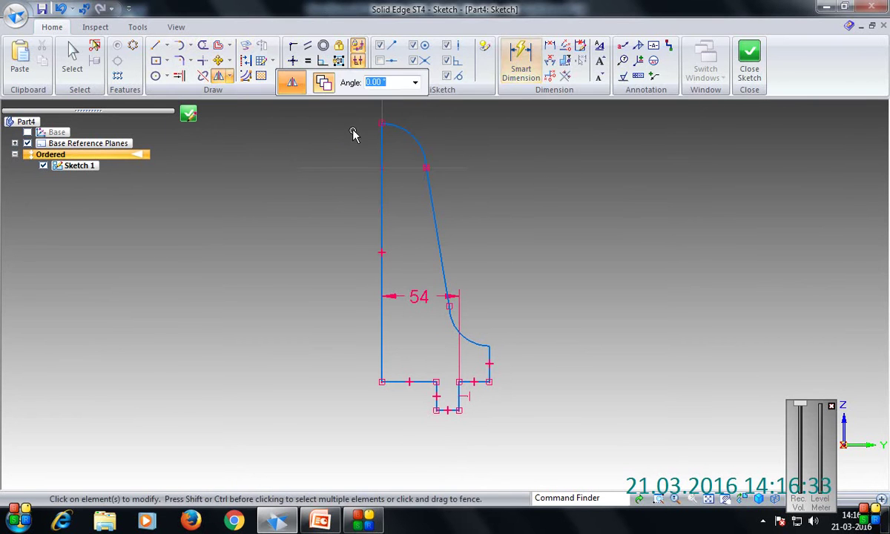
mouse_move(329, 110)
left_mouse_down()
mouse_move(497, 348)
mouse_move(536, 461)
left_mouse_up()
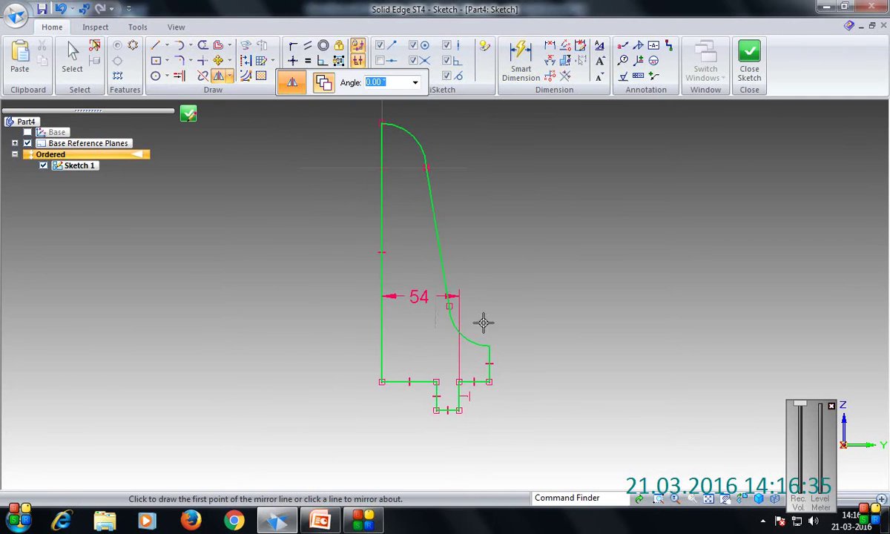
left_click(381, 278)
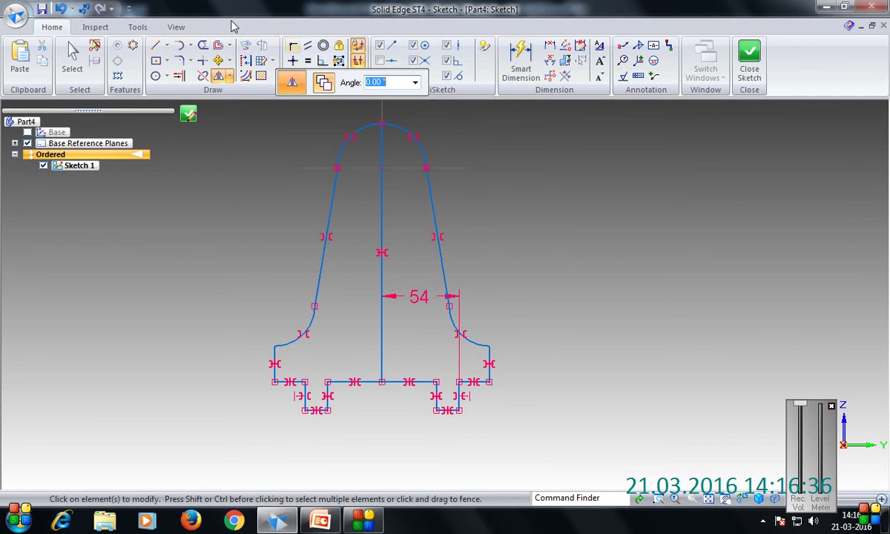
left_click(203, 46)
left_click_drag(383, 183, 372, 227)
Dimension the widths between the inner faces of the feet, between their outer faces, and across the whole base.
left_click(521, 59)
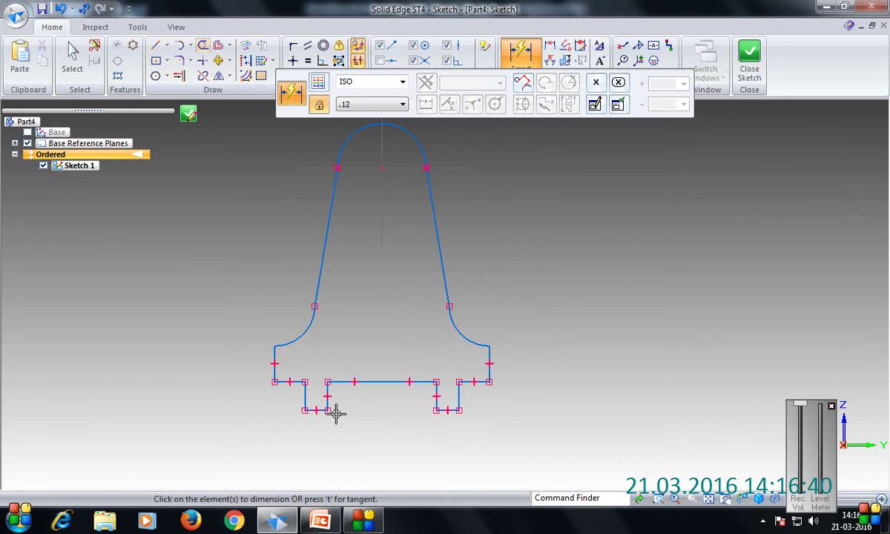
left_click(327, 395)
left_click(435, 393)
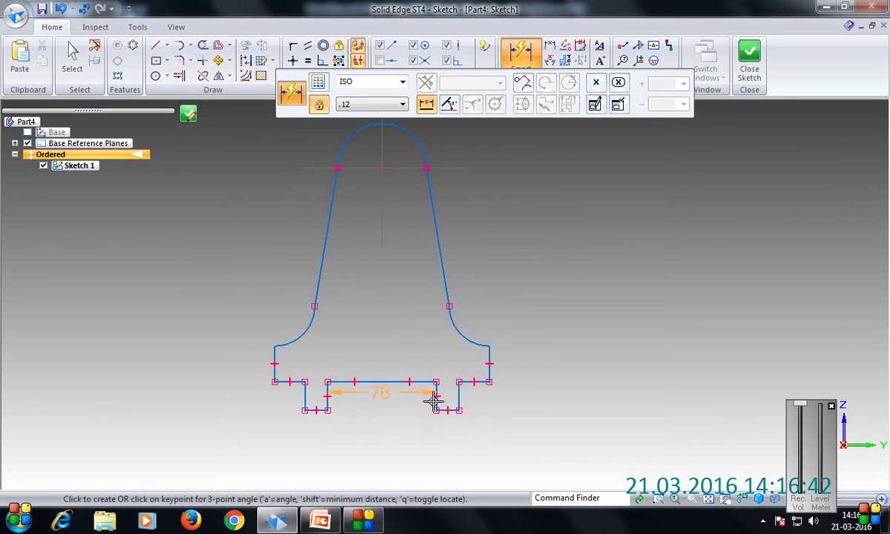
left_click(429, 421)
left_click(307, 397)
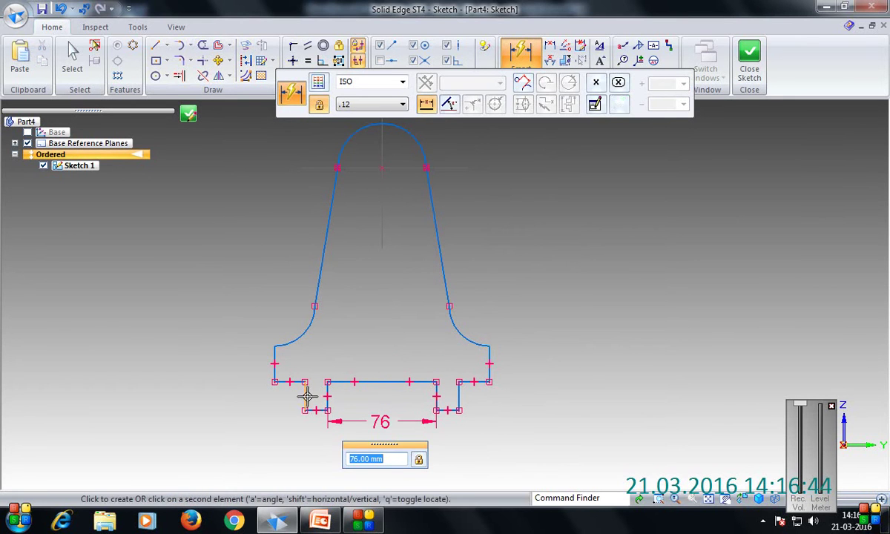
left_click(459, 393)
left_click(456, 445)
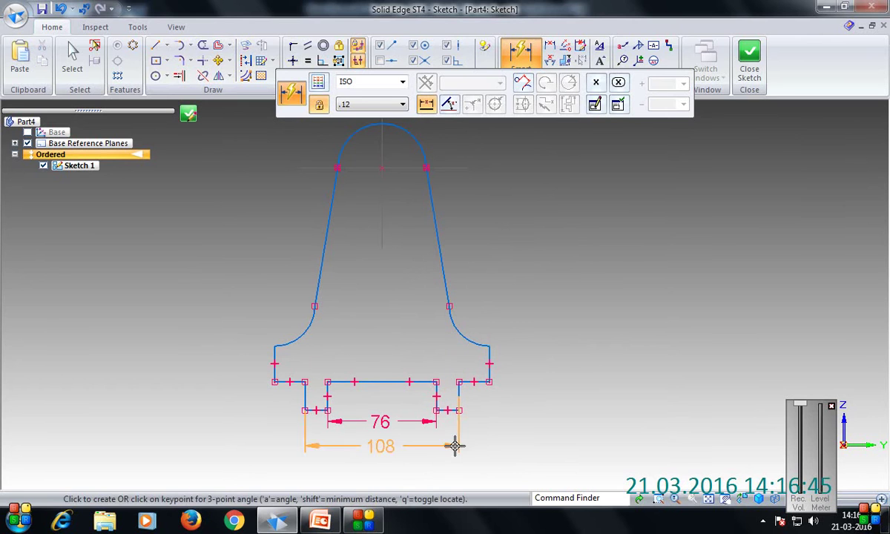
left_click(277, 360)
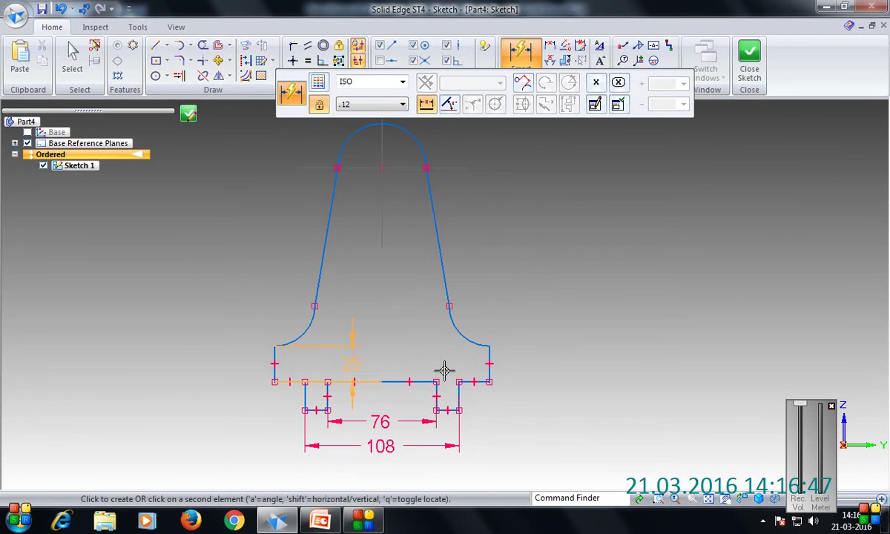
left_click(487, 364)
left_click(478, 465)
Dimension the radii of the top arc and the lower-right concave arc, and finish the sketch.
left_click(417, 143)
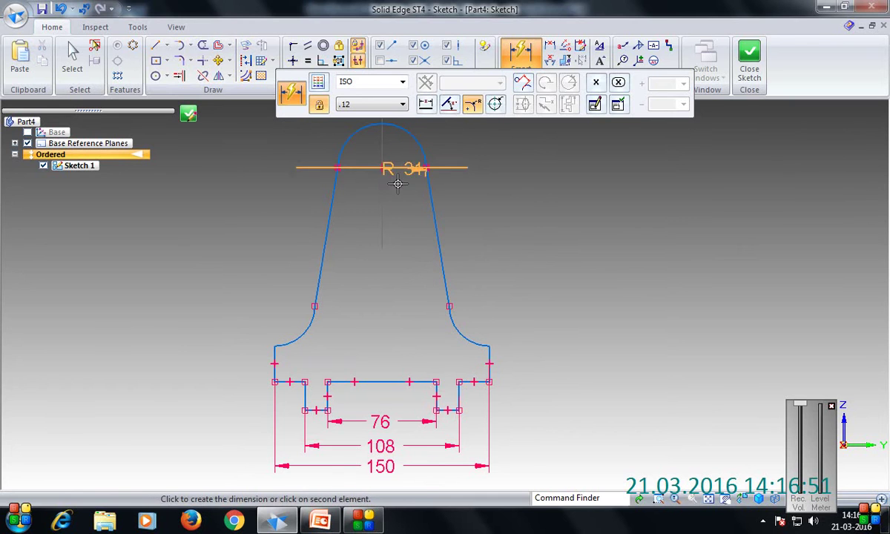
left_click(393, 193)
key("Return")
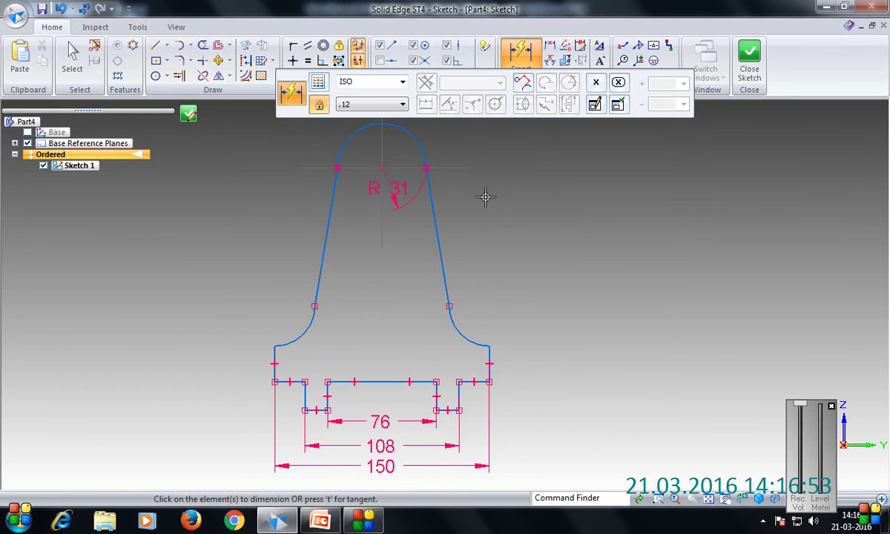
left_click(463, 332)
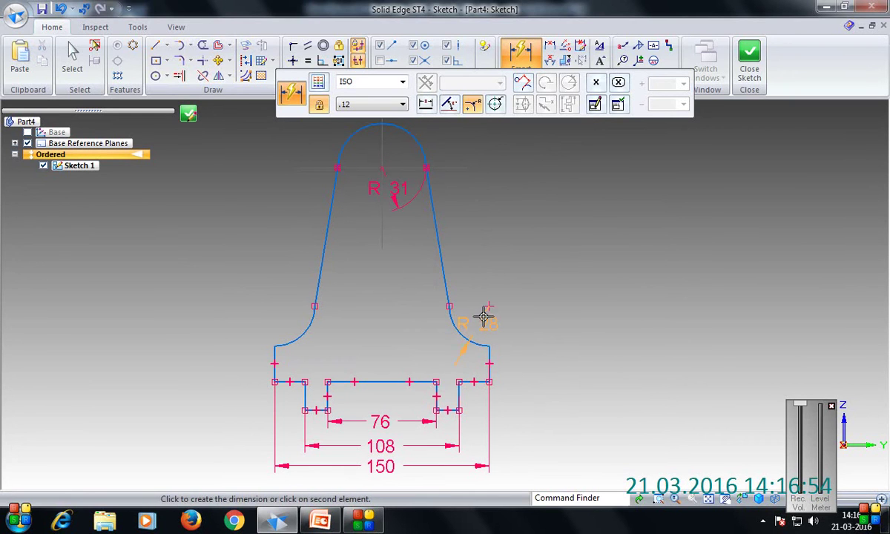
left_click(483, 314)
left_click(749, 63)
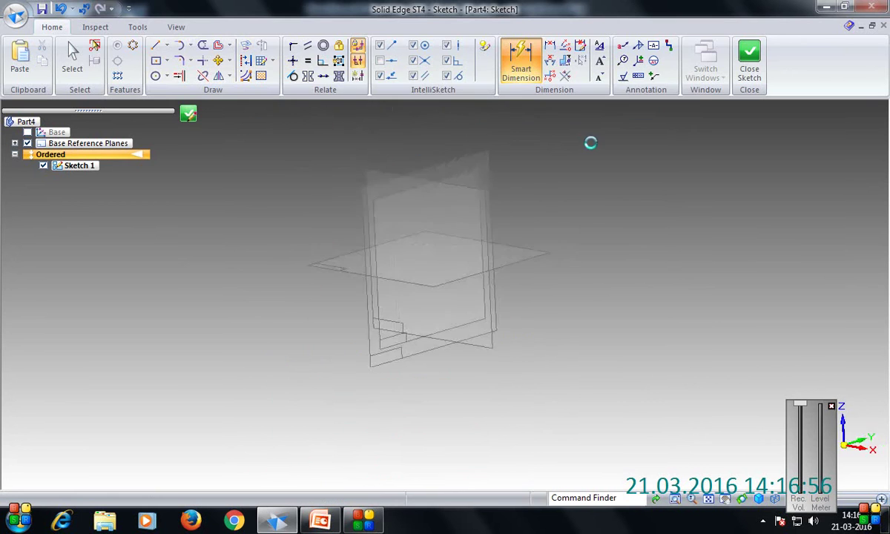
left_click(379, 82)
Extrude the closed profile symmetrically about its sketch plane into a solid block.
left_click(213, 60)
left_click(436, 252)
right_click(706, 138)
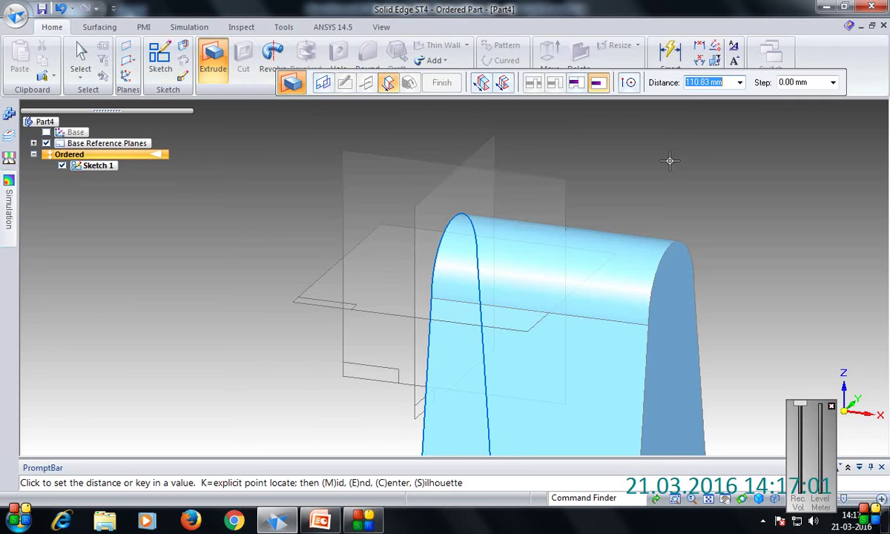
left_click(503, 82)
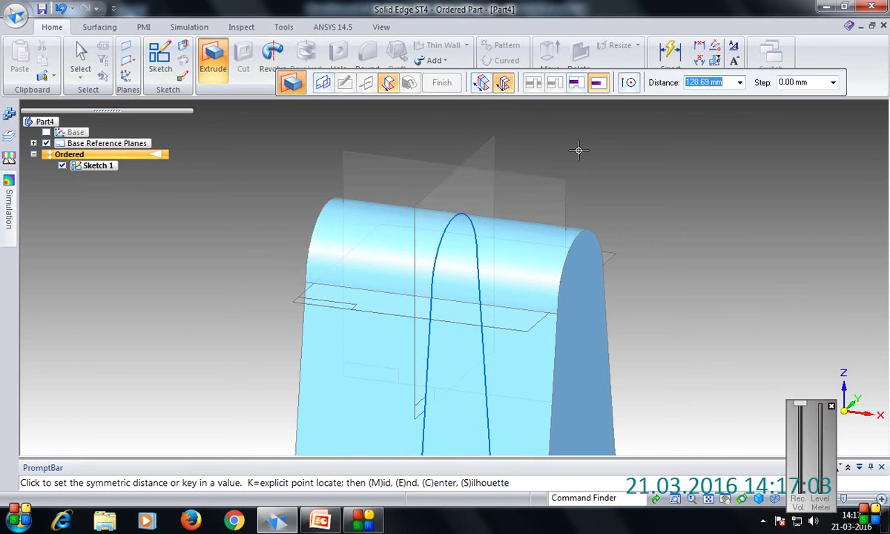
key("Return")
left_click(441, 82)
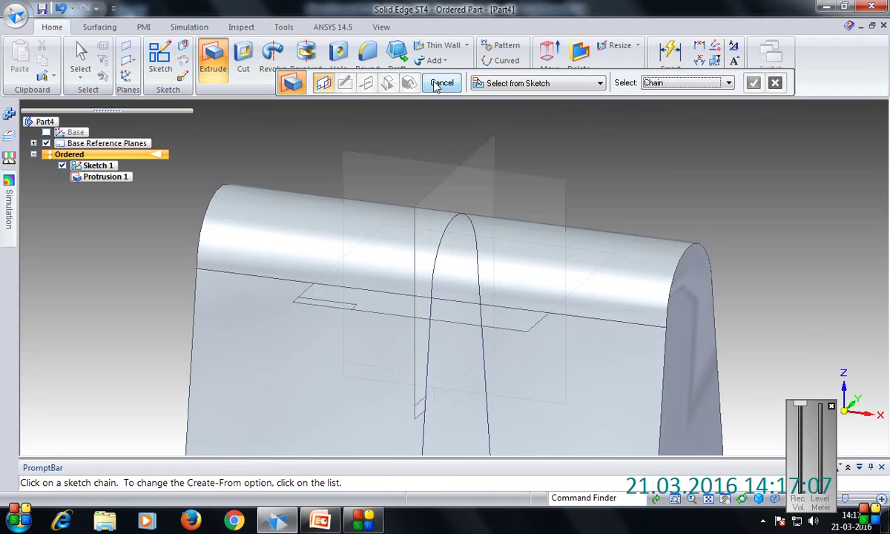
left_click(441, 83)
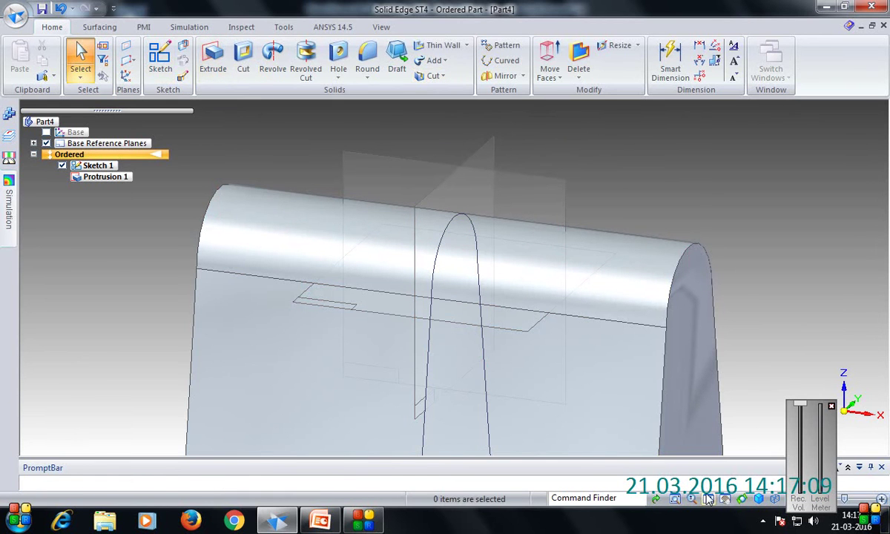
Start a new sketch on the XZ reference plane running lengthwise through the block.
left_click(708, 498)
mouse_move(741, 328)
middle_mouse_down()
mouse_move(785, 305)
mouse_move(741, 322)
middle_mouse_up()
left_click(159, 59)
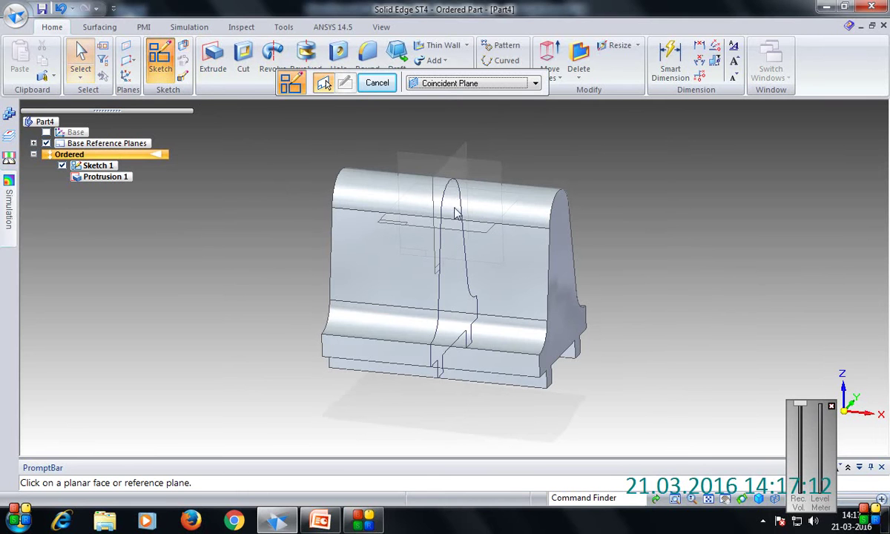
left_click(489, 178)
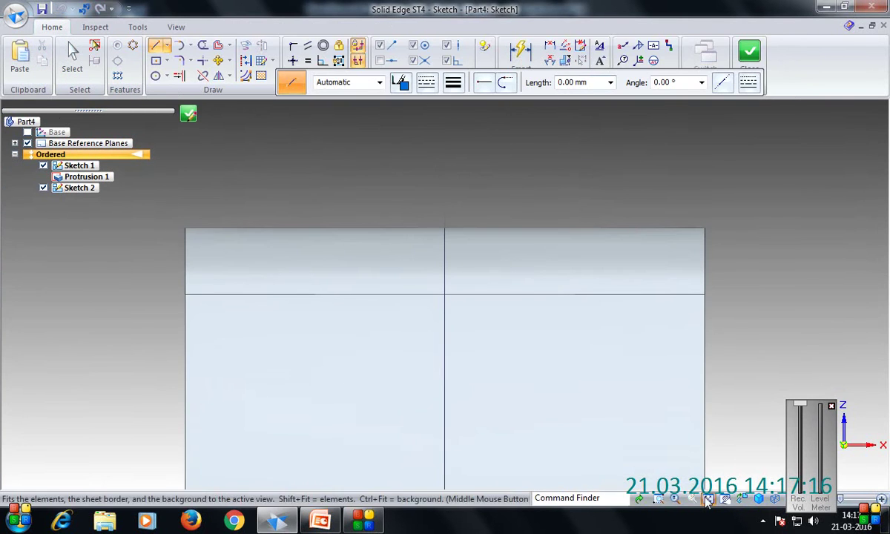
left_click(709, 503)
Include the block's top edge, left side edge, foot outline and the ledge's upper edge in the sketch.
left_click(247, 46)
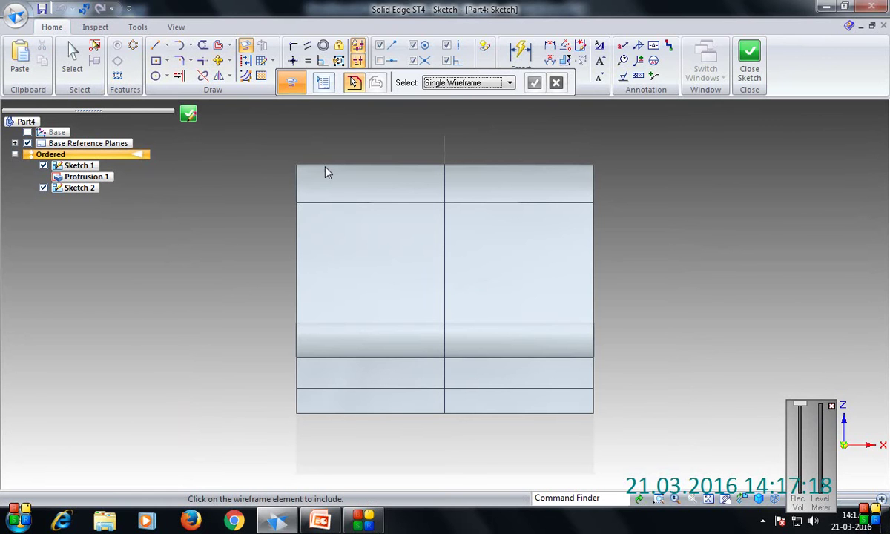
left_click(300, 237)
left_click(339, 388)
left_click(296, 403)
left_click(345, 415)
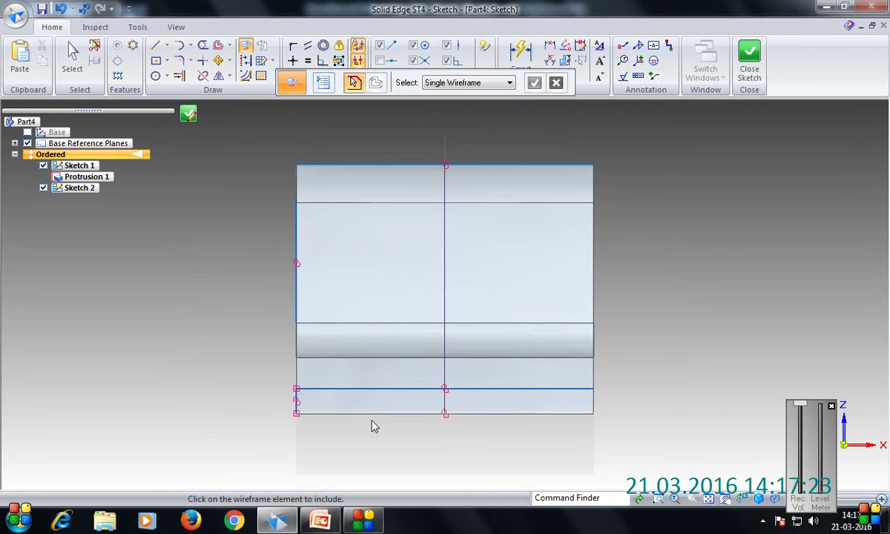
left_click(539, 359)
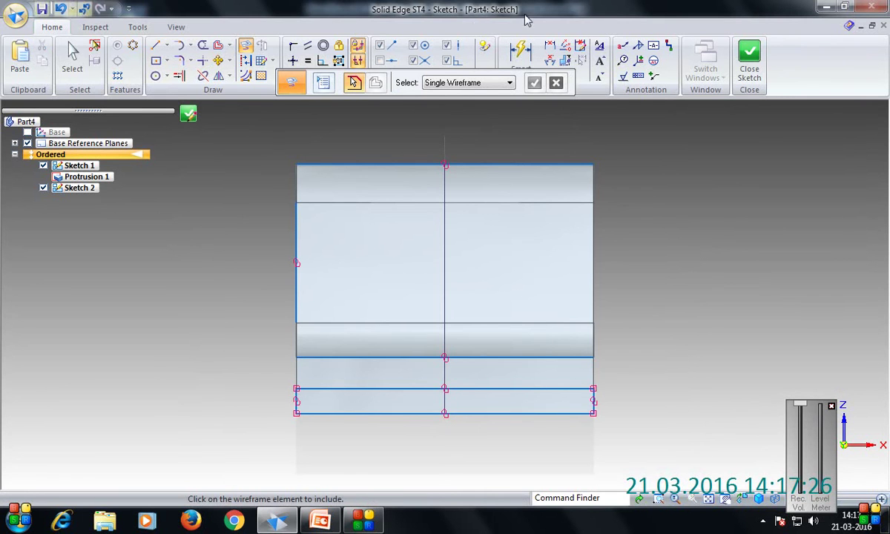
Offset the included left side edge 38 mm inward and the foot's upper edge 38 mm upward.
left_click(217, 46)
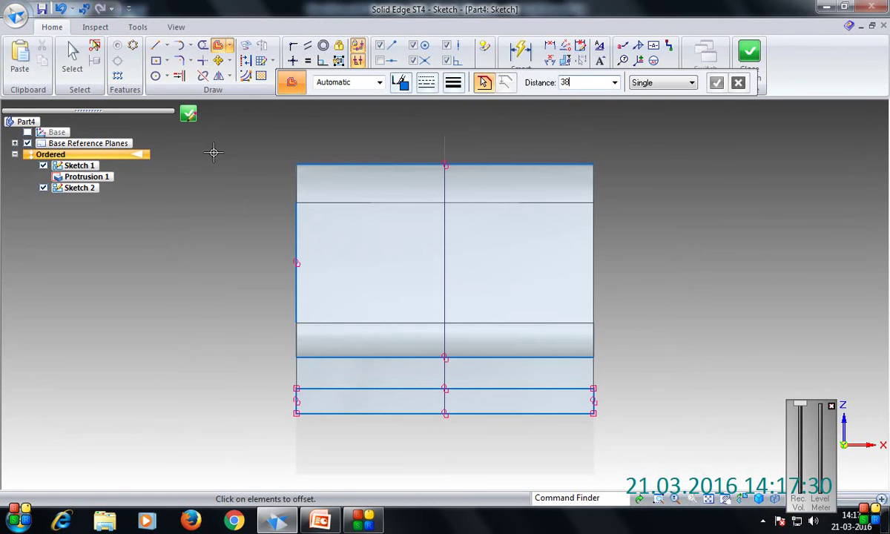
key("Return")
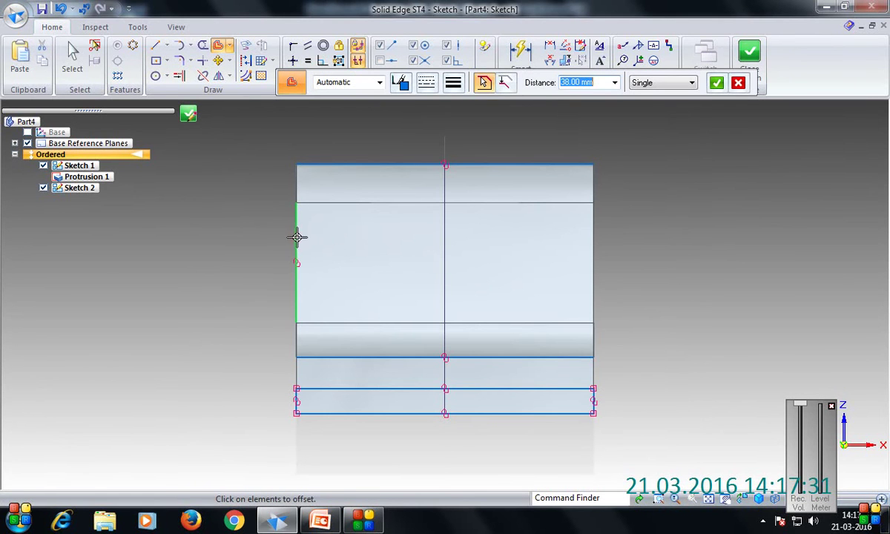
left_click(714, 85)
left_click(658, 189)
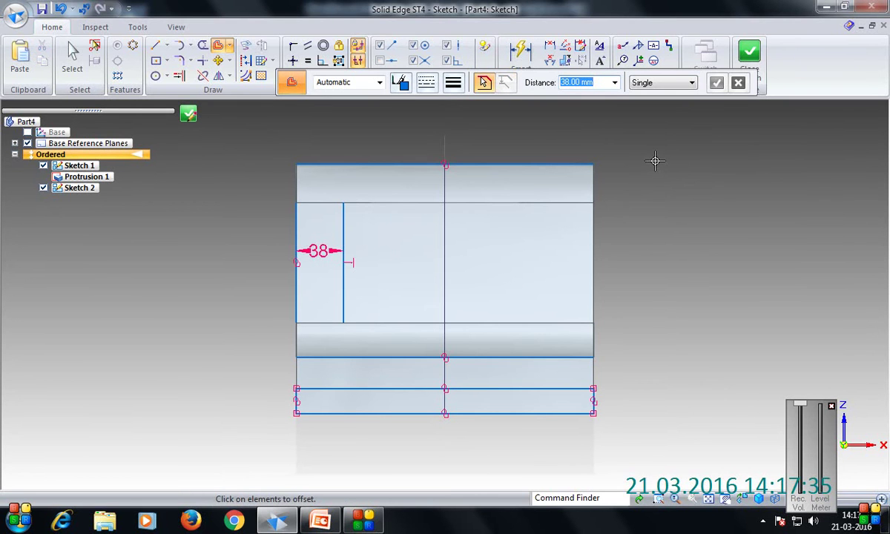
left_click(410, 387)
left_click(715, 82)
left_click(613, 157)
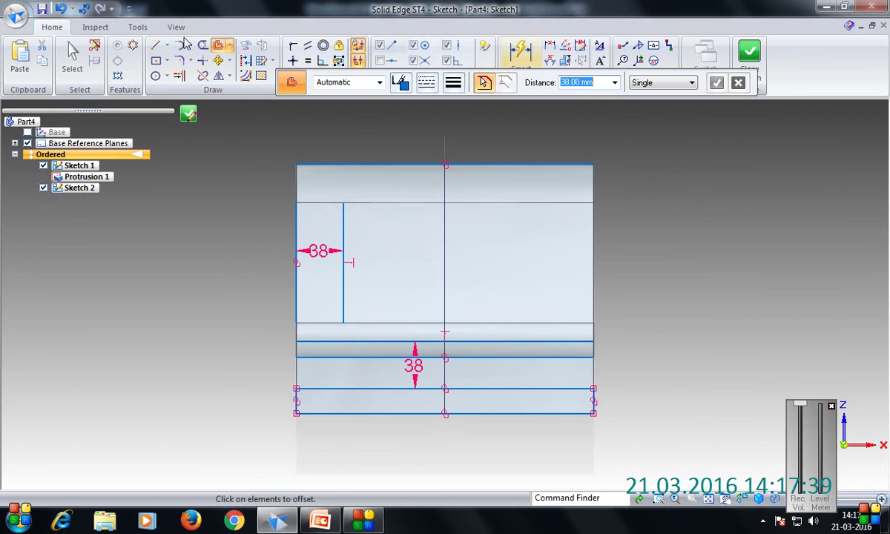
Extend the vertical offset line down to the horizontal one, and trim the left side edge and the overhang left of their corner.
left_click(179, 75)
left_click(346, 281)
left_click(203, 44)
mouse_move(306, 220)
left_mouse_down()
mouse_move(269, 260)
mouse_move(278, 249)
left_mouse_up()
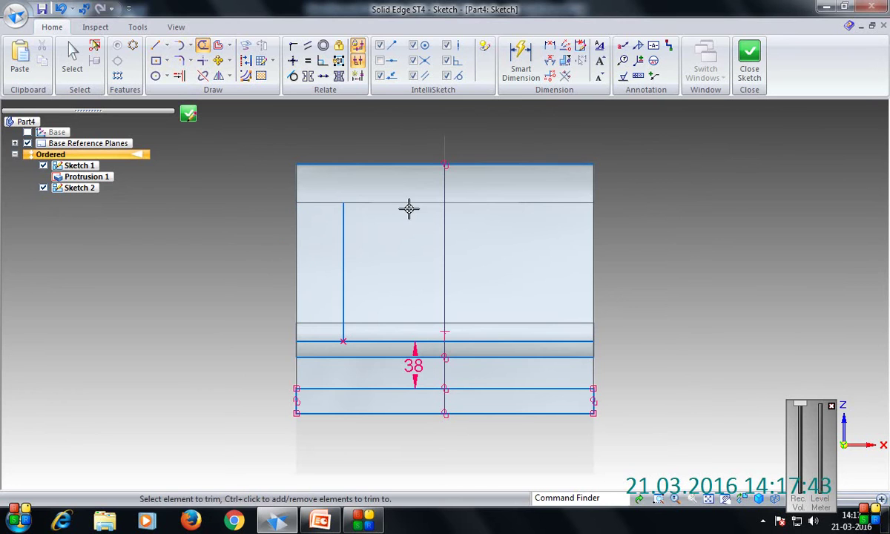
left_click(313, 341)
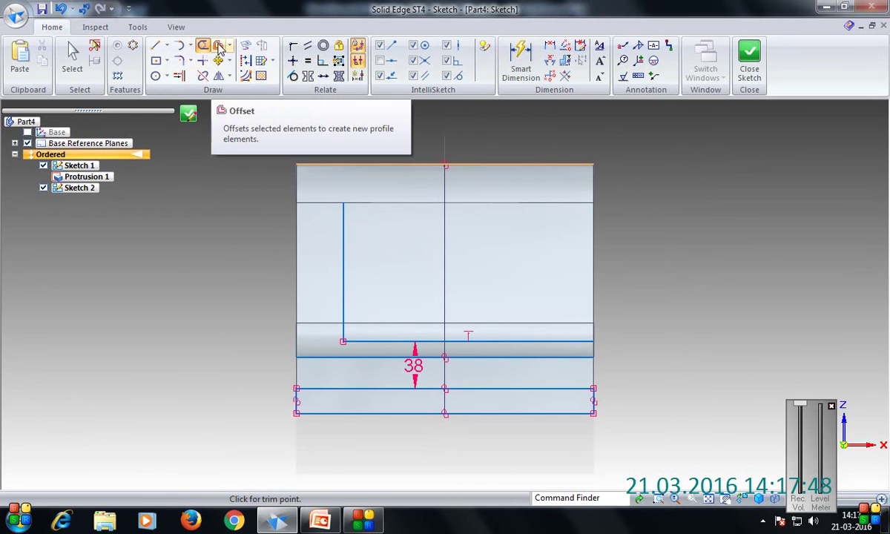
Offset the block's top edge 62 mm downward.
left_click(219, 47)
type("62")
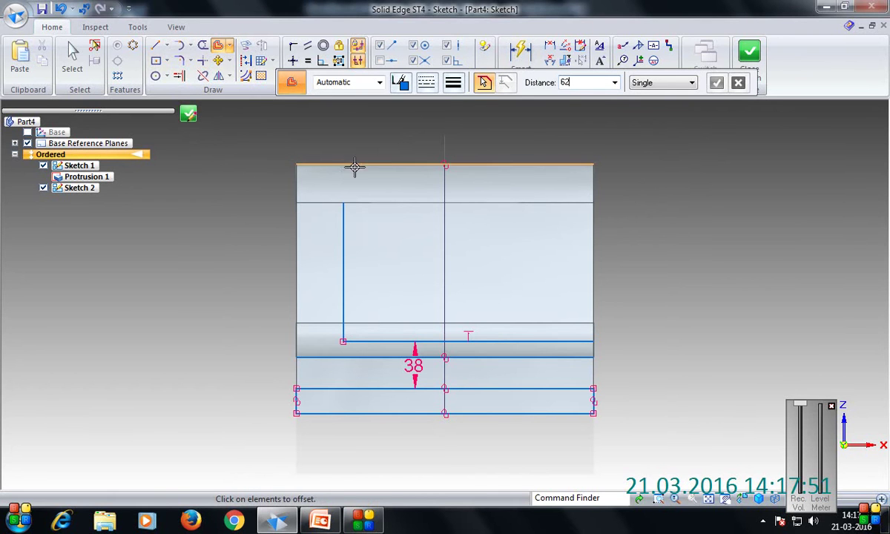
left_click(354, 165)
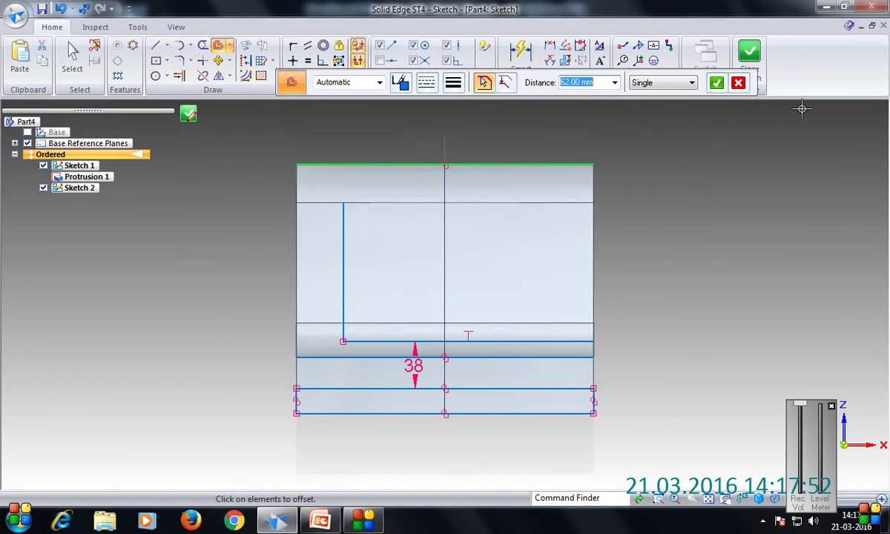
left_click(717, 83)
left_click(636, 180)
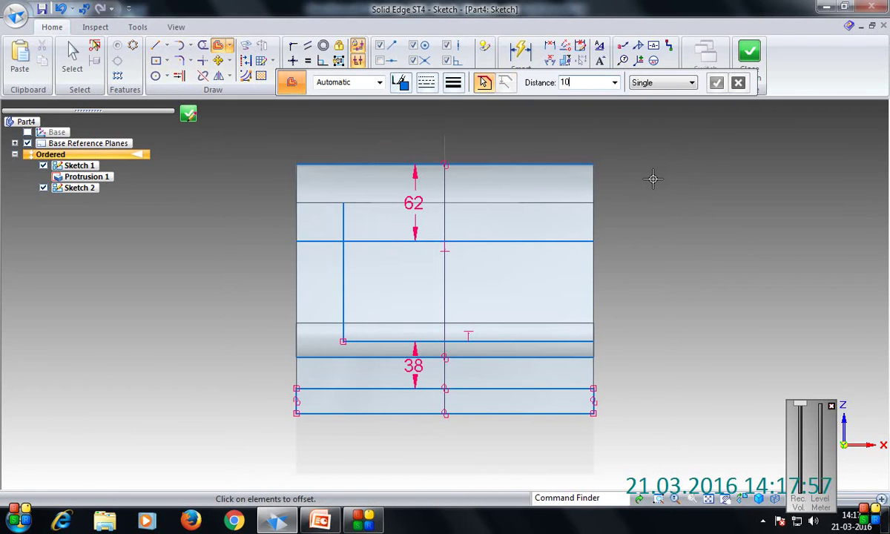
Offset the left vertical line 108 mm to the right.
left_click(343, 272)
left_click(716, 83)
left_click(655, 161)
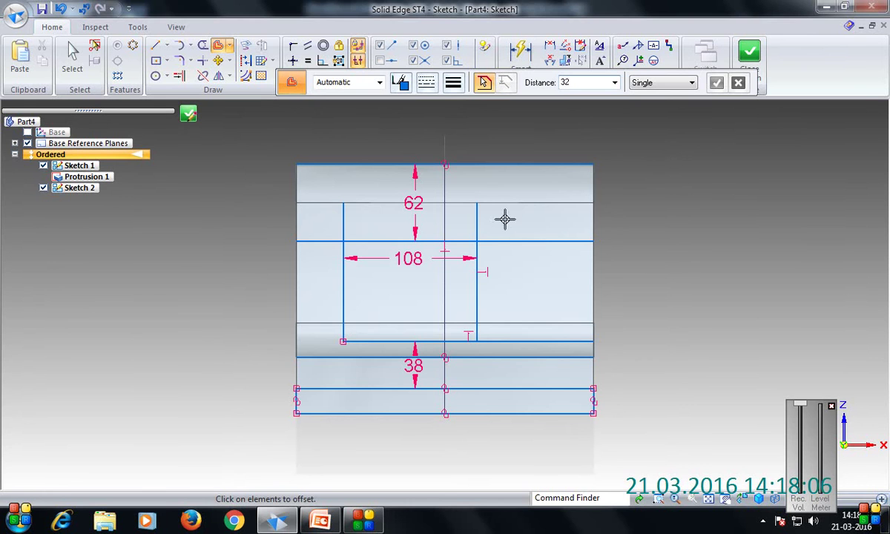
Offset the 108 mm offset line a further 32 mm to the right.
left_click(477, 260)
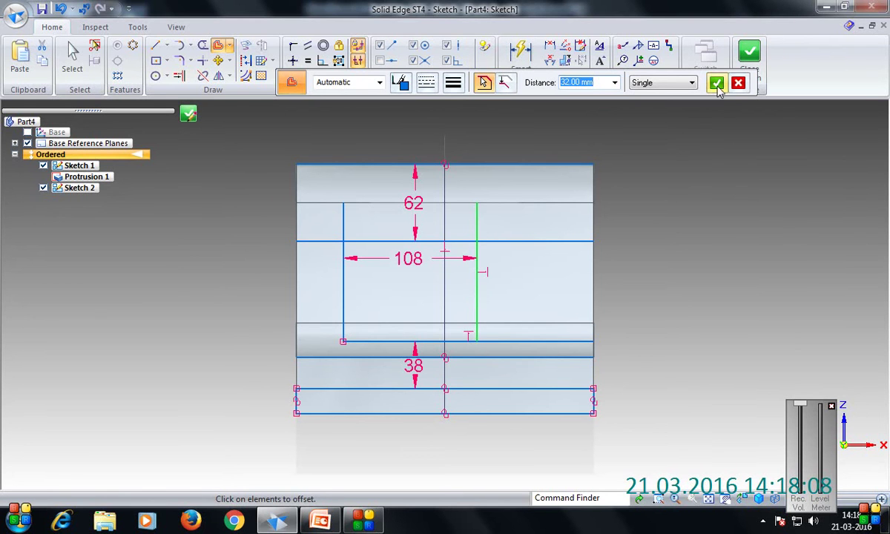
right_click(682, 175)
left_click(682, 175)
right_click(707, 176)
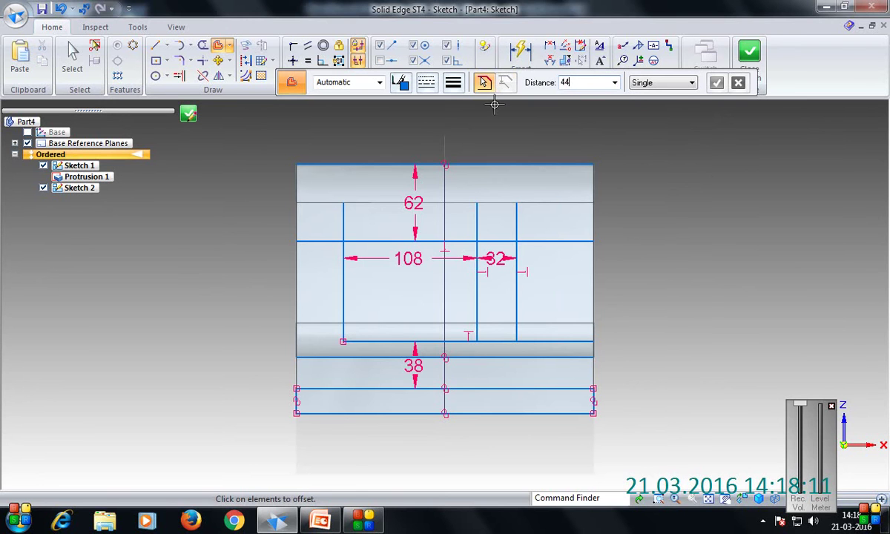
Offset the 108 mm offset line 44 mm to the right for another vertical line.
key("Return")
left_click(477, 273)
left_click(716, 84)
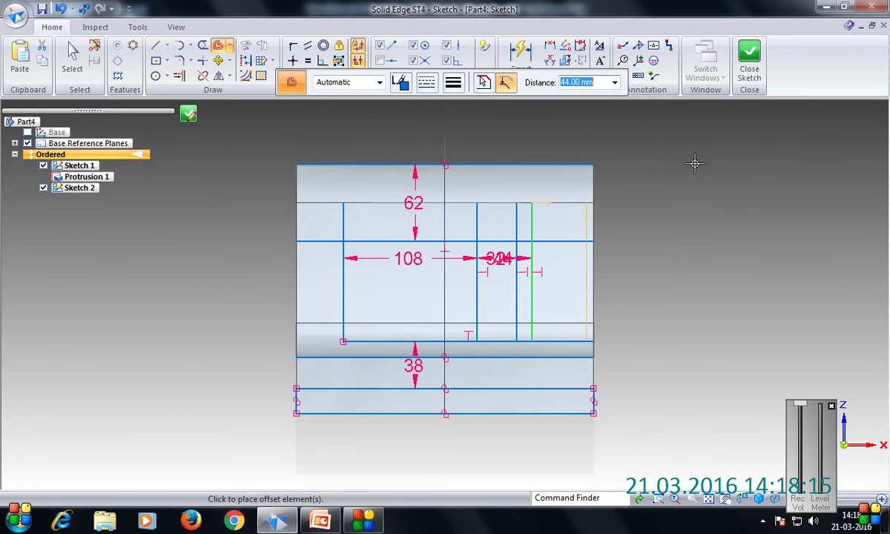
Extend the rightmost offset vertical line down to the horizontal sketch line below it.
left_click(691, 163)
left_click(178, 76)
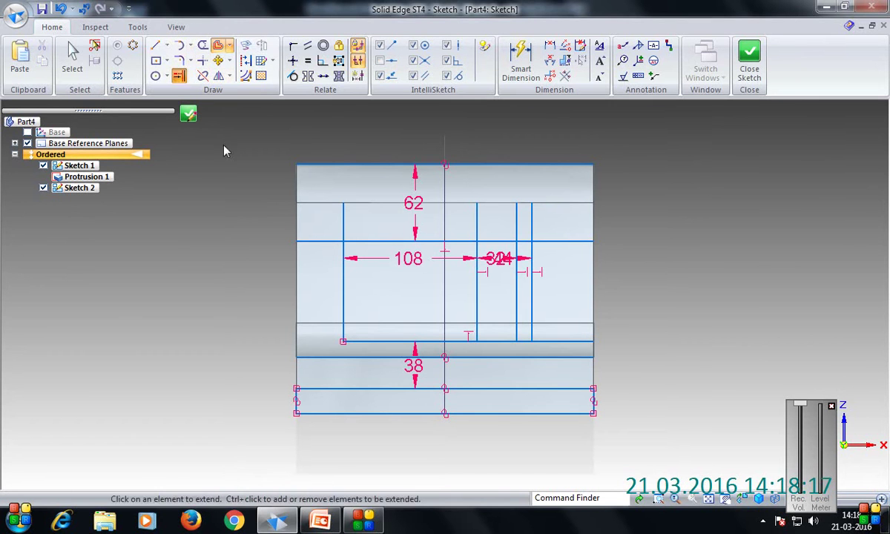
left_click(530, 313)
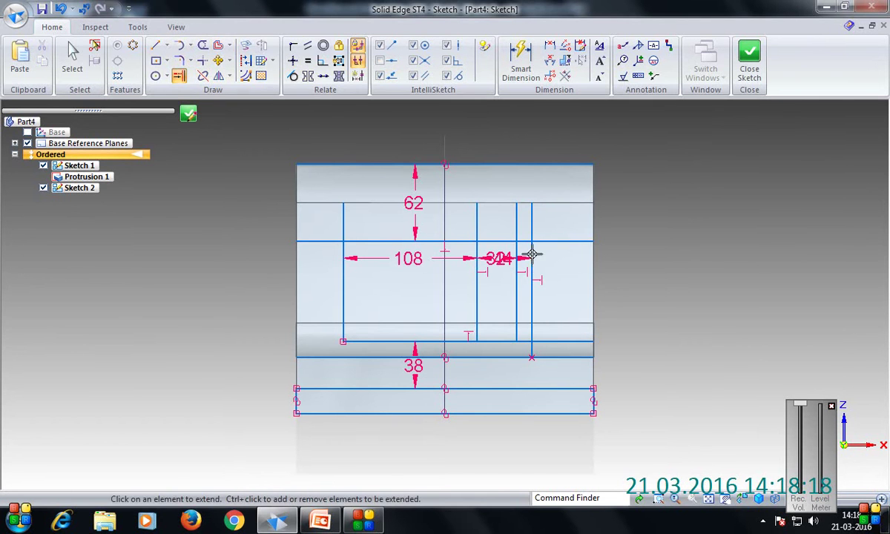
Trim the crossing horizontal and vertical lines to leave a closed 108 mm wide rectangle, and remove the leftover lower line right of it.
left_click(202, 45)
left_click_drag(526, 334, 527, 359)
mouse_move(499, 210)
left_mouse_down()
mouse_move(334, 212)
mouse_move(547, 229)
mouse_move(486, 237)
left_mouse_up()
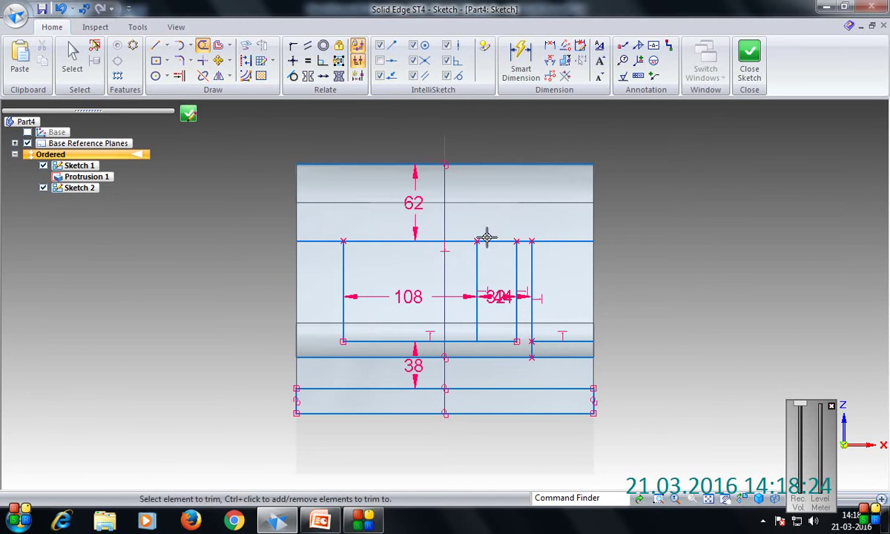
mouse_move(364, 228)
left_mouse_down()
mouse_move(330, 225)
mouse_move(322, 252)
left_mouse_up()
left_click(495, 241)
left_click_drag(492, 281, 493, 357)
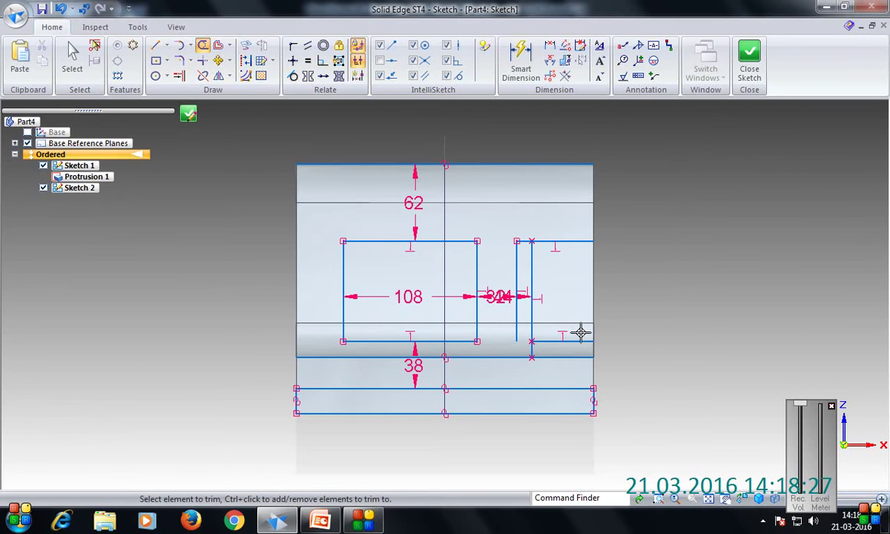
mouse_move(571, 323)
left_mouse_down()
mouse_move(563, 324)
mouse_move(640, 321)
left_mouse_up()
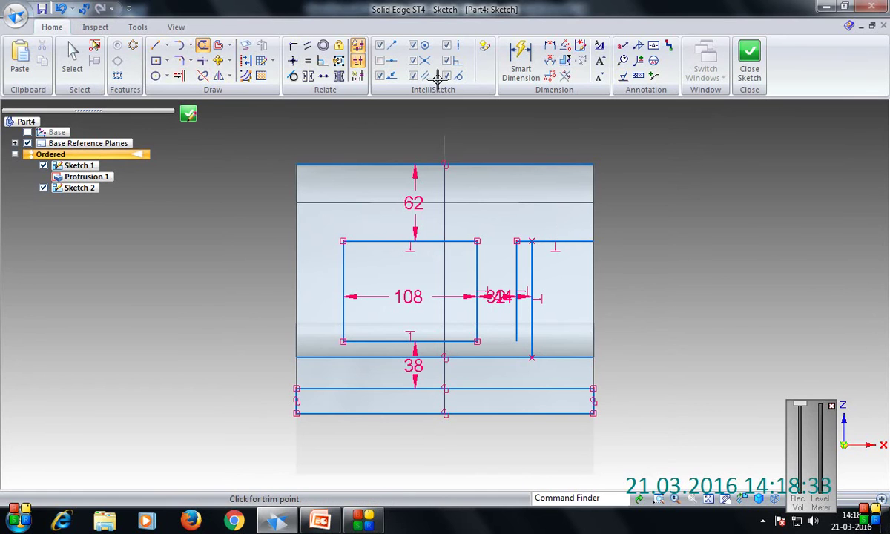
Draw a slanted line from the bottom end of the rightmost vertical line to the top end of the neighbouring vertical line.
left_click(155, 45)
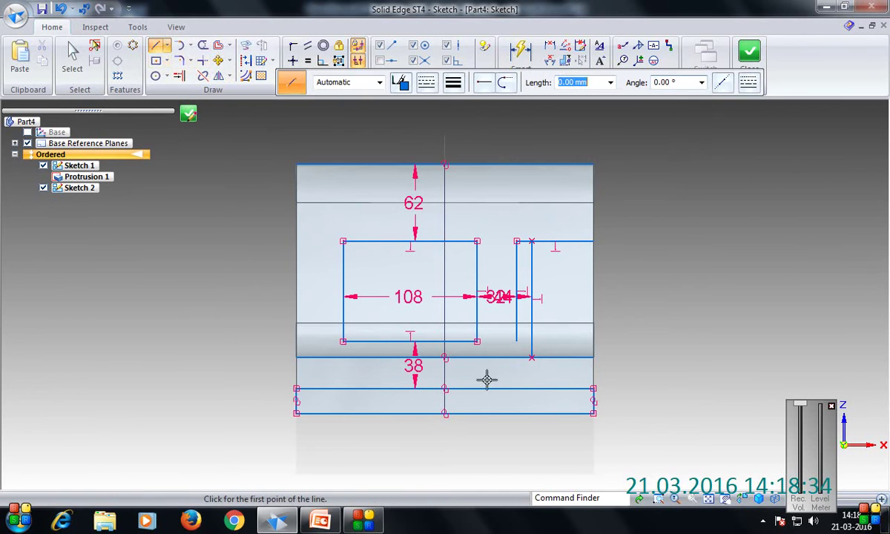
left_click(532, 358)
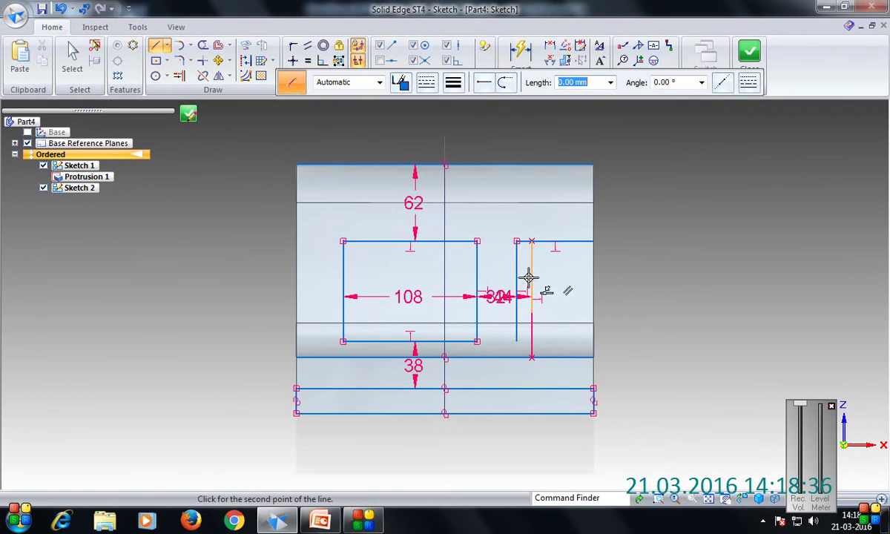
left_click(516, 241)
Trim away the two verticals beside the slanted line, the lower line's portion left of it, and the block's top edge line.
left_click(202, 46)
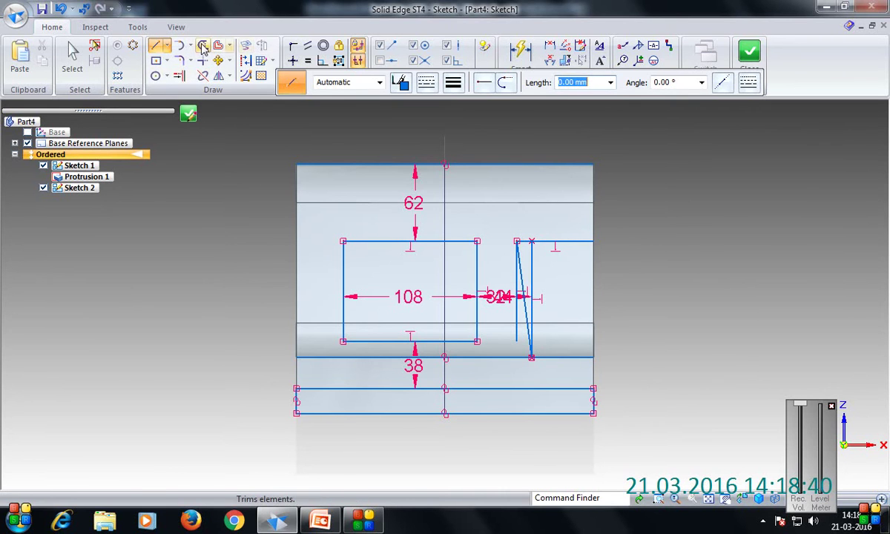
mouse_move(507, 327)
left_mouse_down()
mouse_move(541, 313)
mouse_move(534, 302)
mouse_move(581, 299)
left_mouse_up()
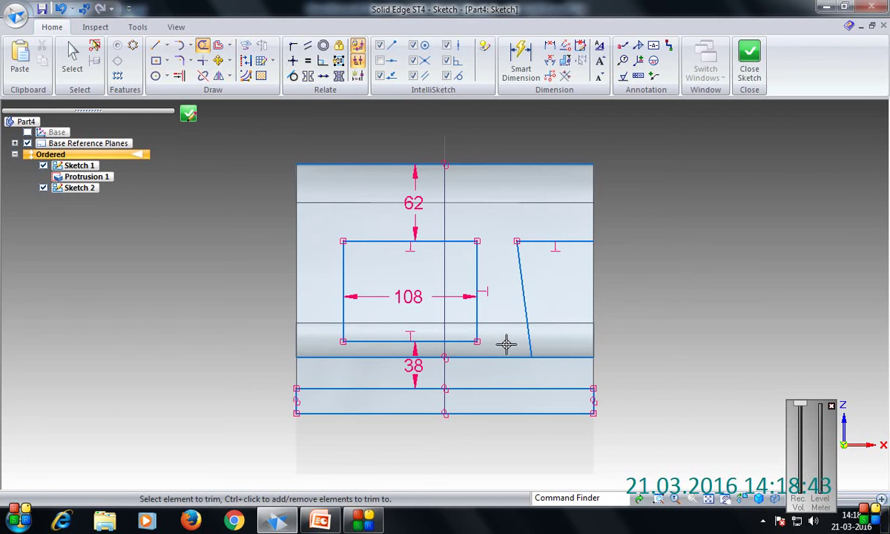
left_click_drag(507, 341, 447, 388)
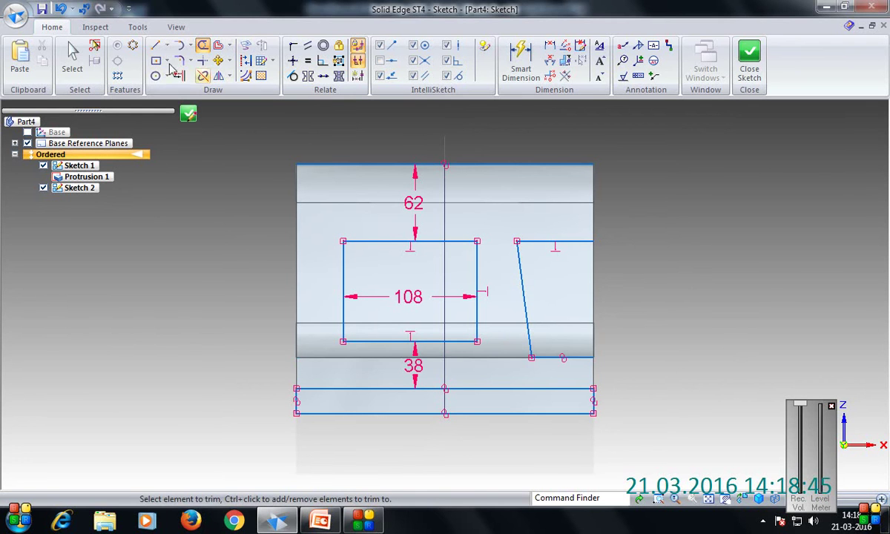
mouse_move(450, 99)
left_mouse_down()
mouse_move(388, 150)
mouse_move(505, 129)
left_mouse_up()
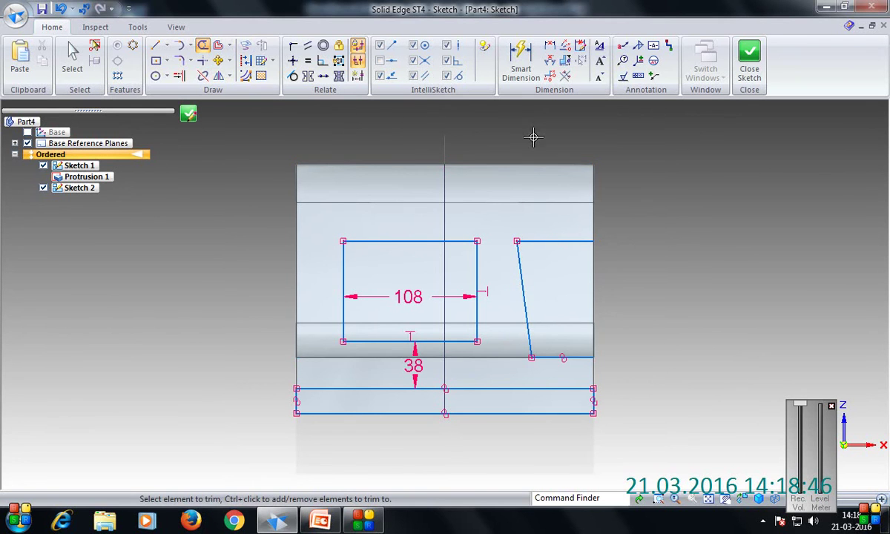
Fillet all four corners of the 108 mm wide rectangle with a 12 mm radius.
left_click(178, 60)
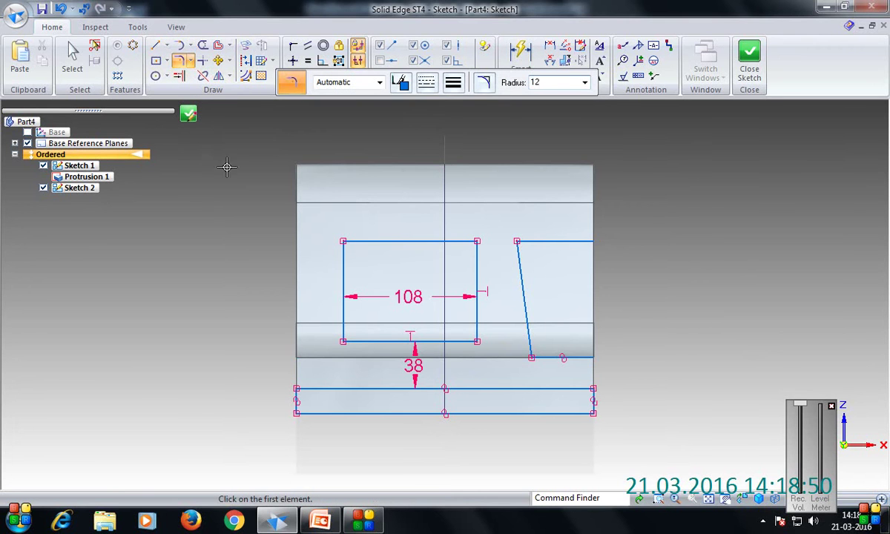
type("12")
left_click(344, 265)
left_click(357, 243)
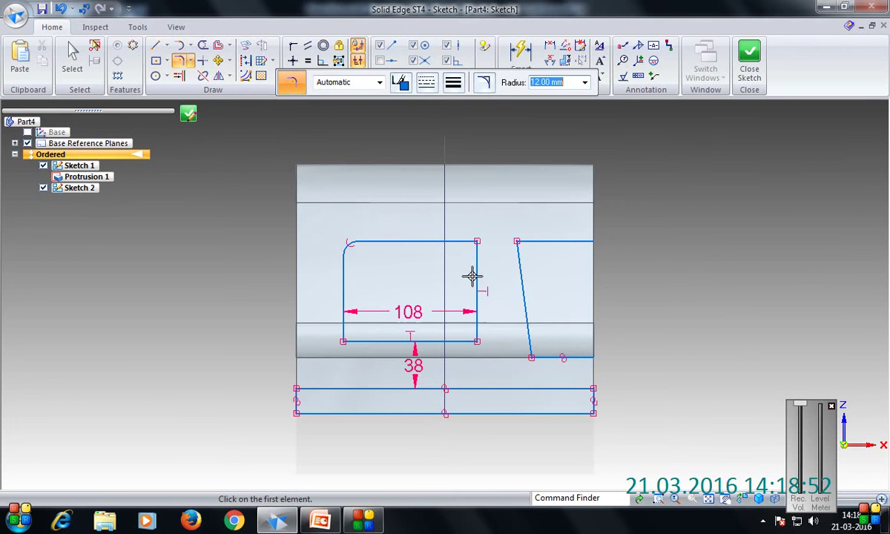
left_click(478, 270)
left_click(460, 242)
left_click(456, 341)
left_click(476, 324)
left_click(365, 340)
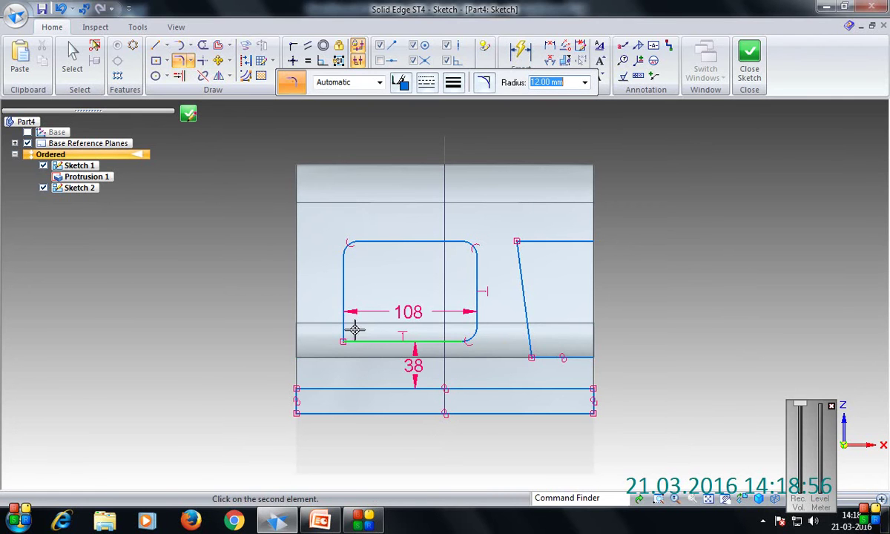
left_click(343, 320)
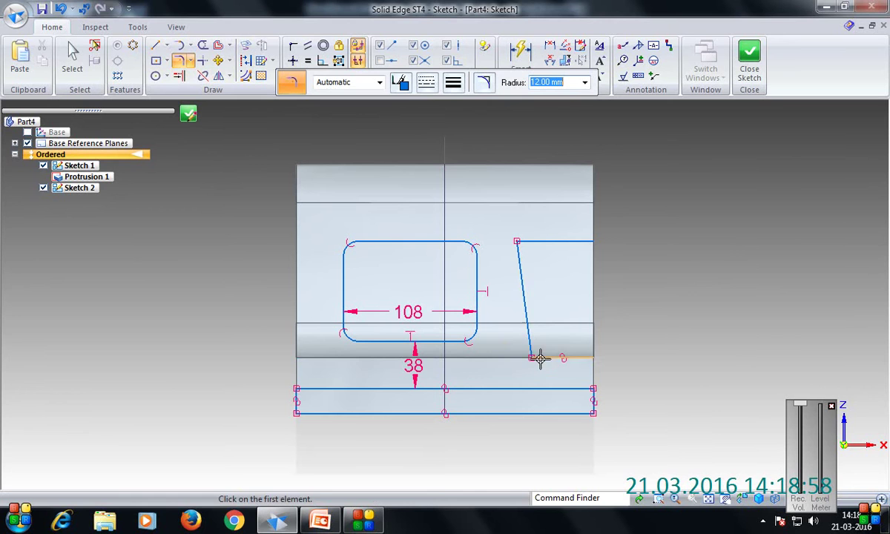
Fillet the slanted line's upper corner with a 12 mm radius and its lower corner with a 45 mm radius.
left_click(519, 259)
left_click(530, 242)
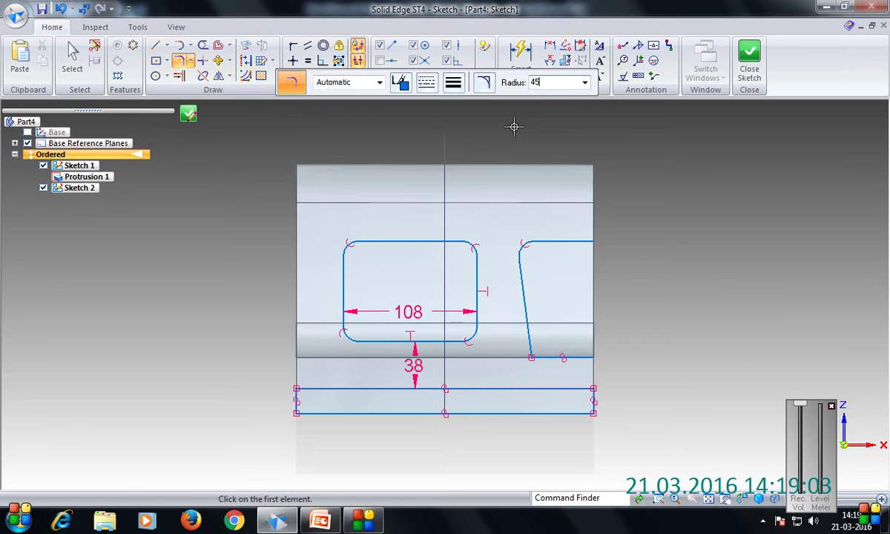
left_click(562, 358)
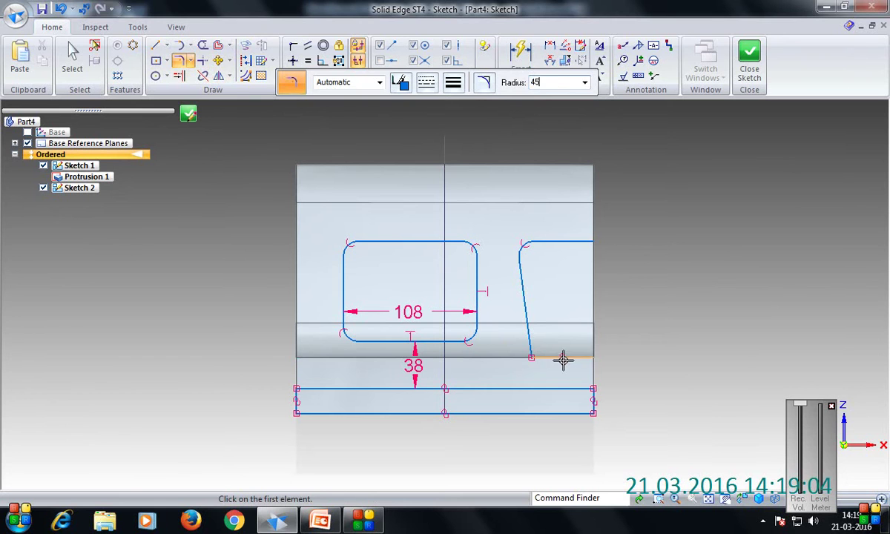
left_click(535, 324)
key("Escape")
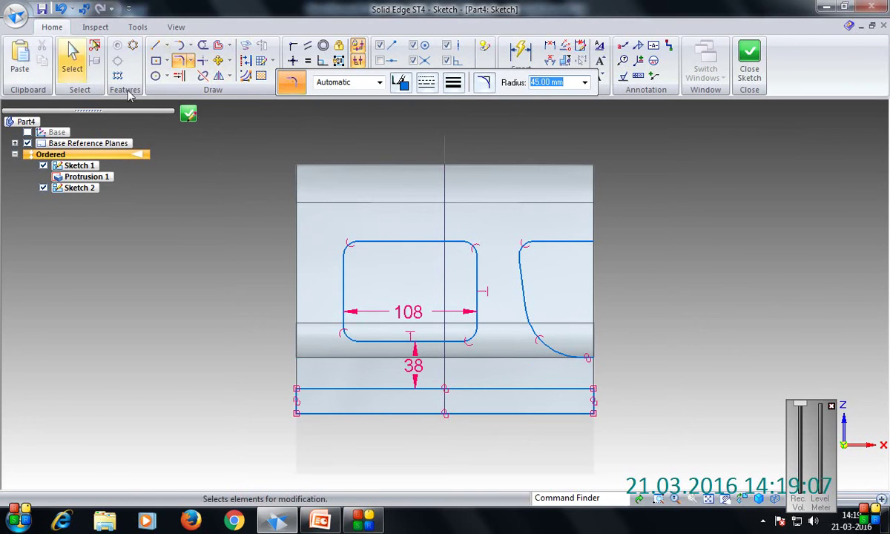
Replace the side profile's top line with connected lines from the upper fillet up above the block, across past its right edge, and down.
left_click(203, 45)
left_click(560, 241)
left_click(156, 46)
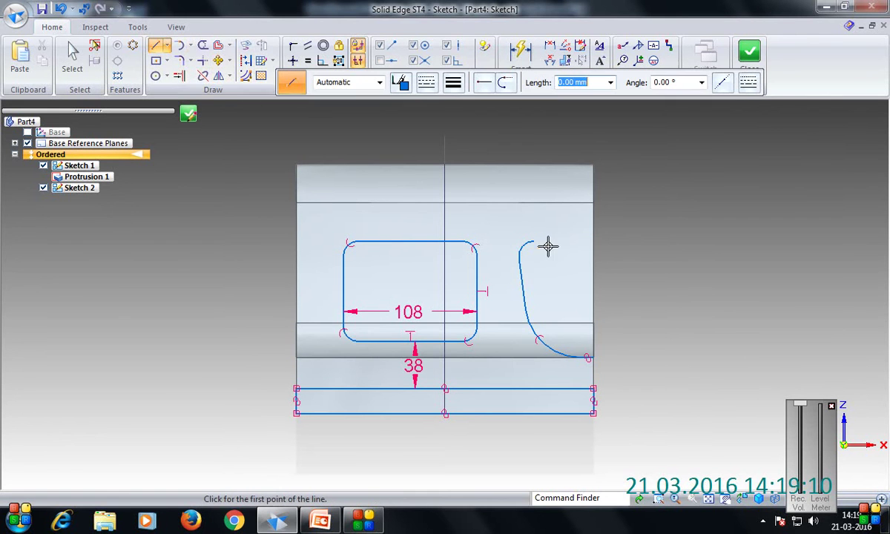
left_click(533, 241)
left_click(534, 143)
left_click(627, 142)
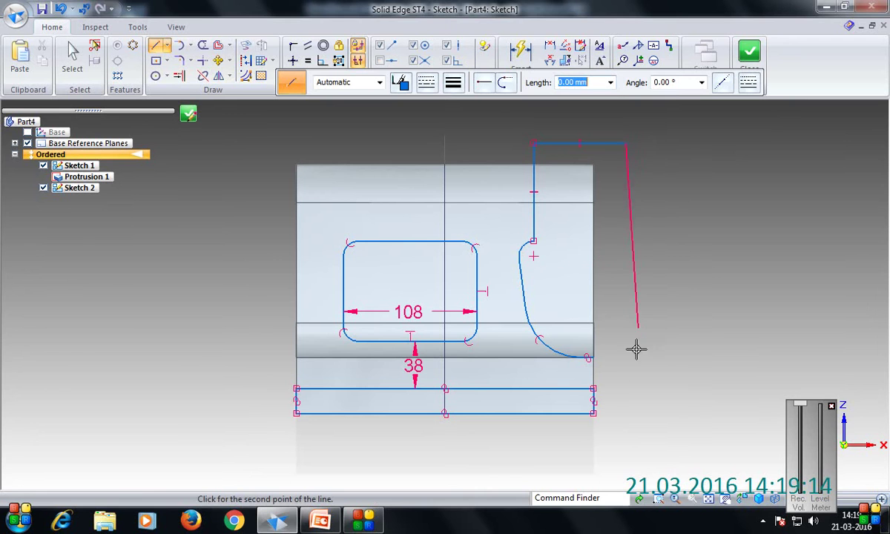
left_click(625, 373)
right_click(644, 362)
Extend the side profile's lower horizontal line to the outer vertical line and trim the vertical's excess to close the profile.
left_click(179, 75)
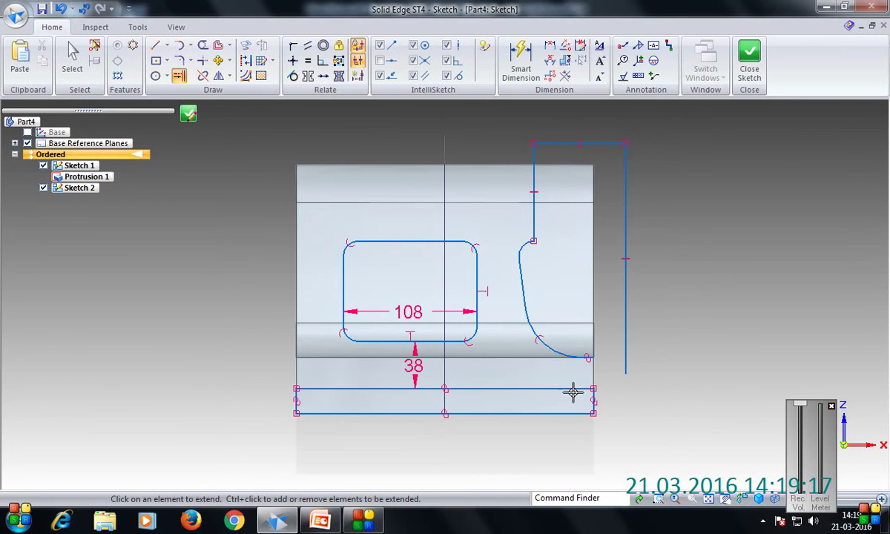
left_click(588, 359)
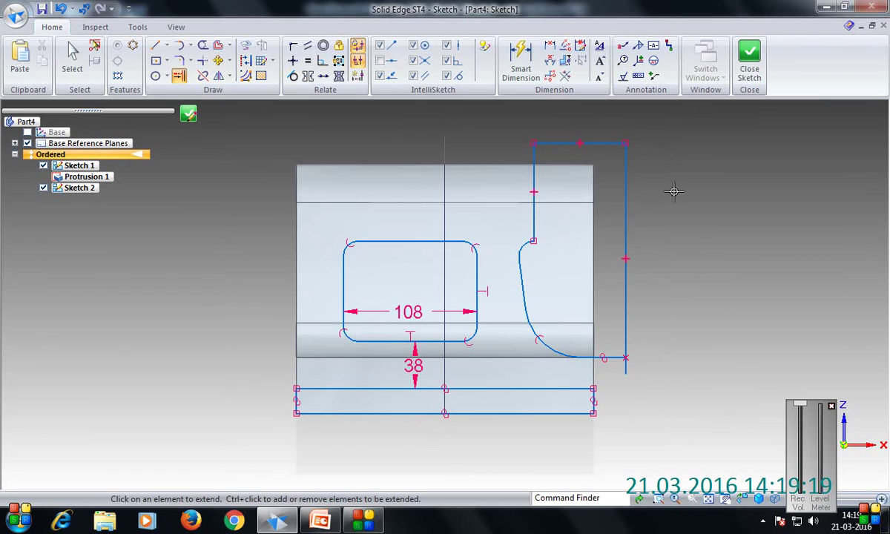
left_click(202, 45)
left_click_drag(661, 384, 596, 374)
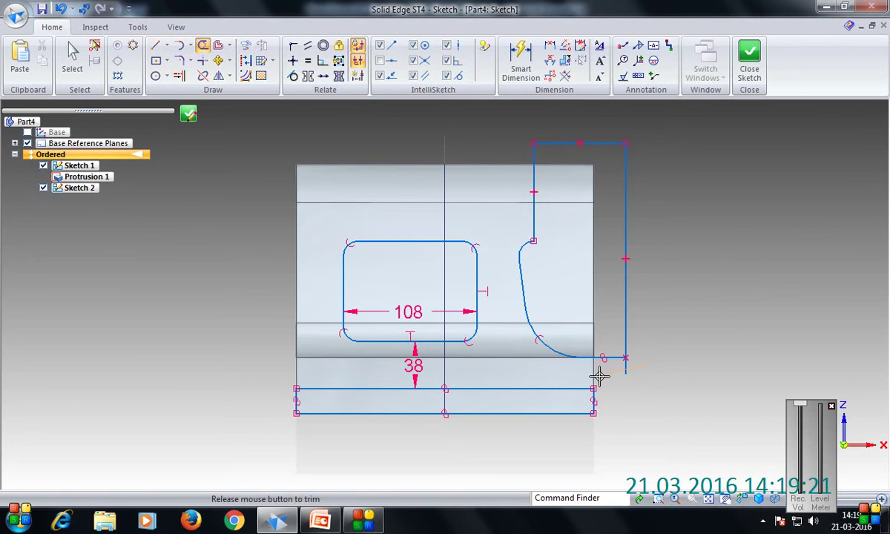
Offset both vertical ends of the base rectangle 37 mm inward.
left_click(218, 46)
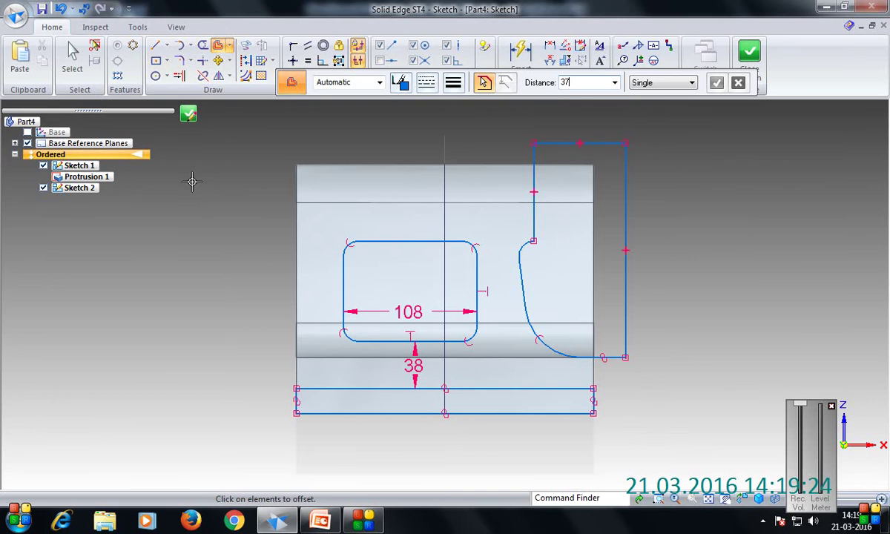
type("37")
key("Return")
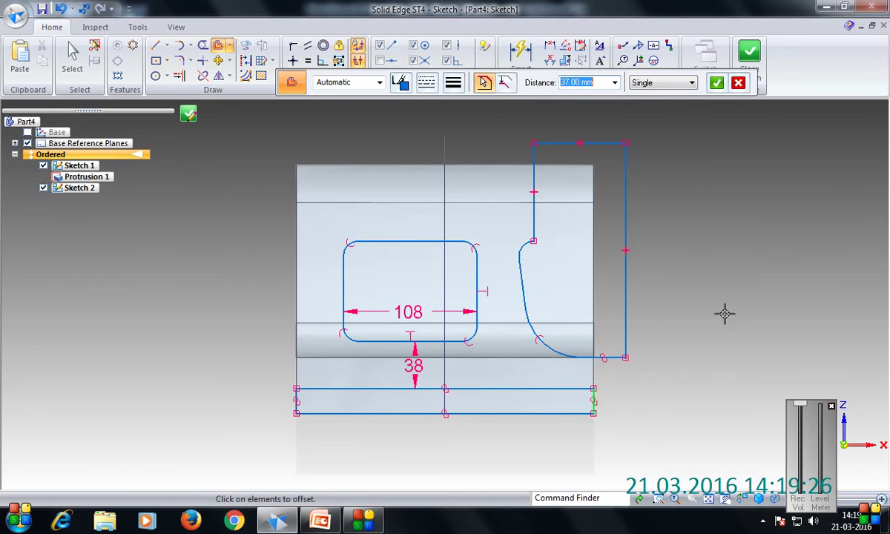
left_click(717, 83)
left_click(511, 328)
left_click(295, 399)
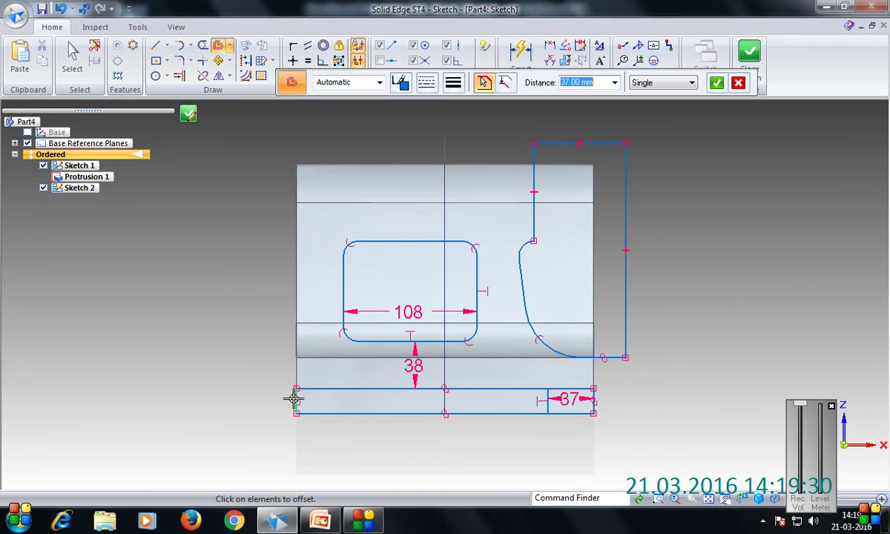
left_click(716, 83)
left_click(465, 377)
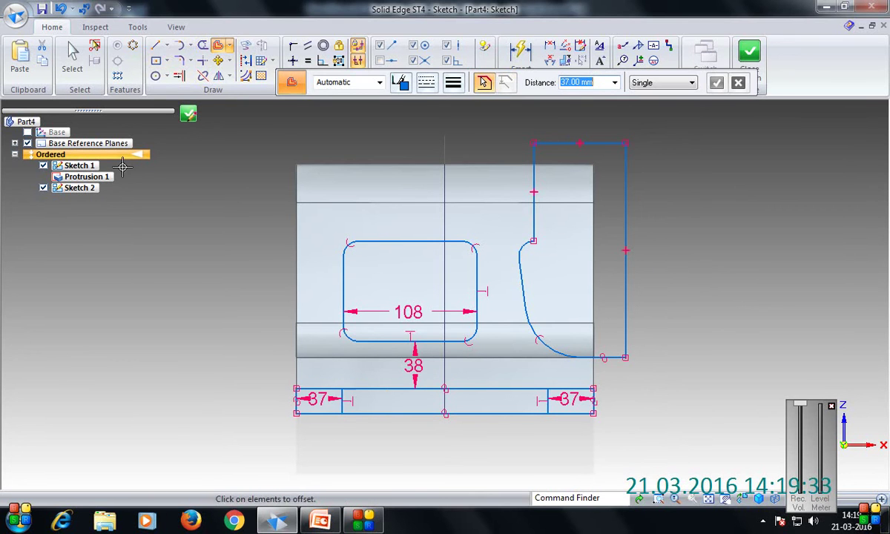
Trim away the base rectangle's portions outside the two 37 mm offset lines.
left_click(206, 49)
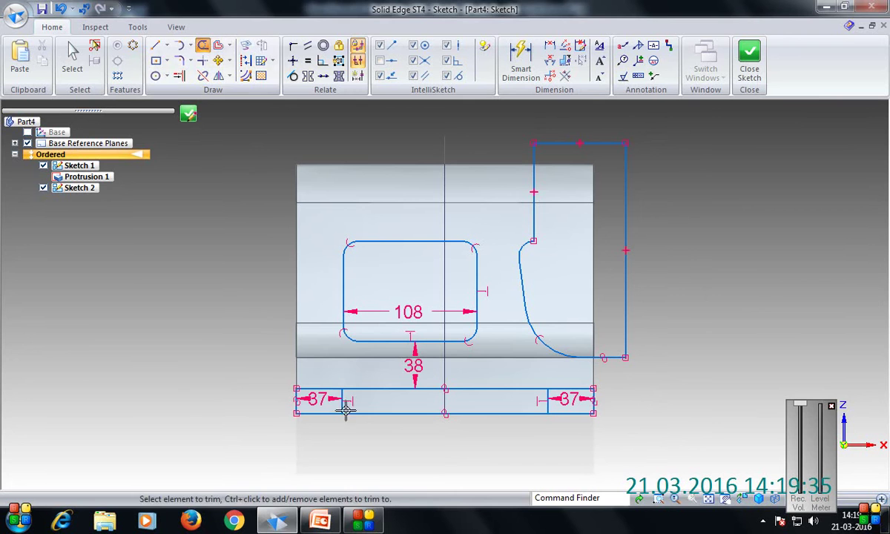
mouse_move(320, 374)
left_mouse_down()
mouse_move(289, 419)
mouse_move(296, 402)
left_mouse_up()
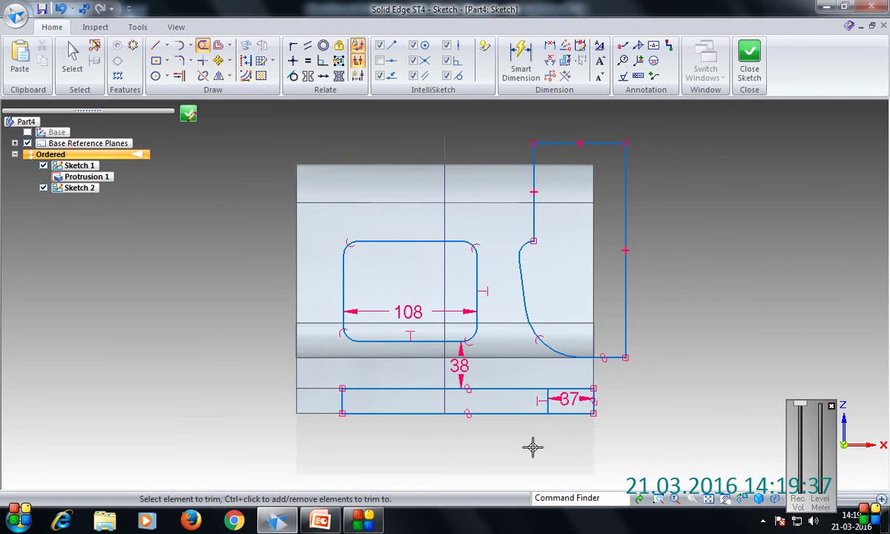
mouse_move(563, 381)
left_mouse_down()
mouse_move(585, 418)
mouse_move(645, 388)
left_mouse_up()
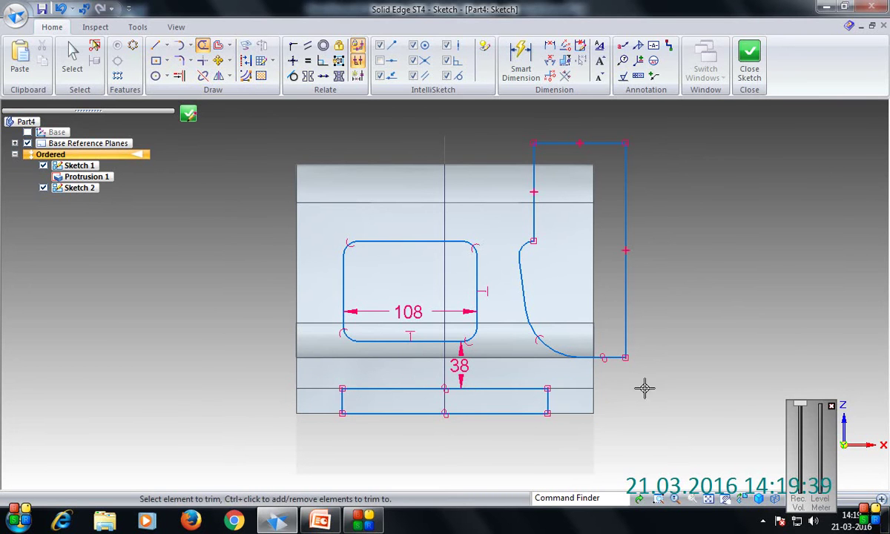
Close the sketch and cut the rounded window, base rectangle and side profile symmetrically through the whole block.
left_click(188, 113)
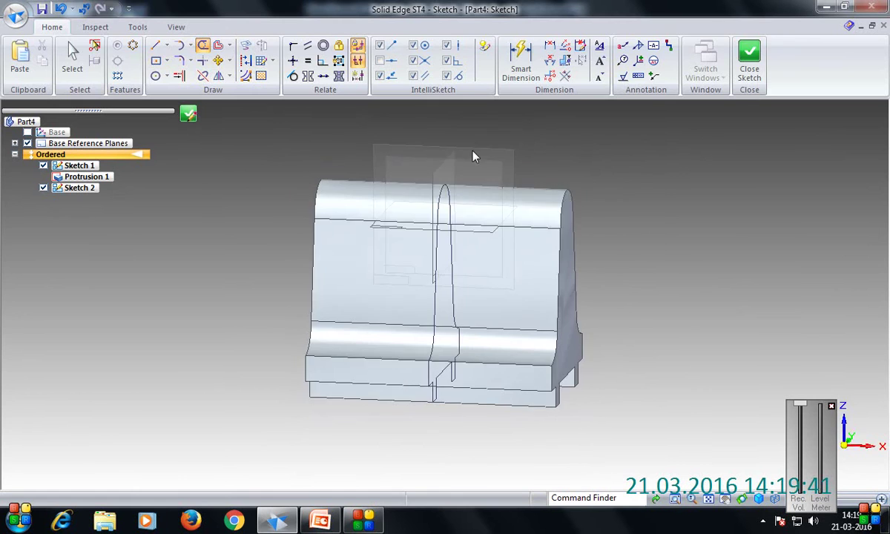
left_click(379, 83)
left_click(244, 59)
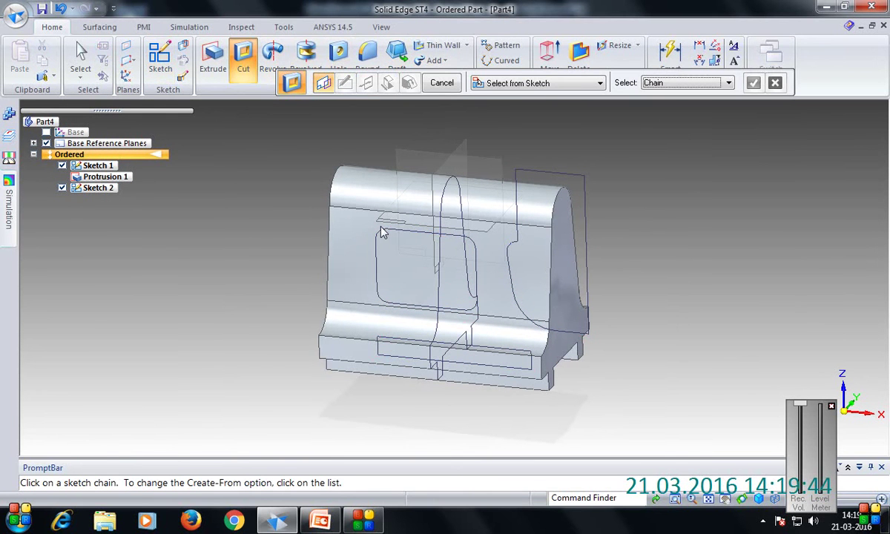
left_click(381, 231)
left_click(383, 340)
left_click(512, 298)
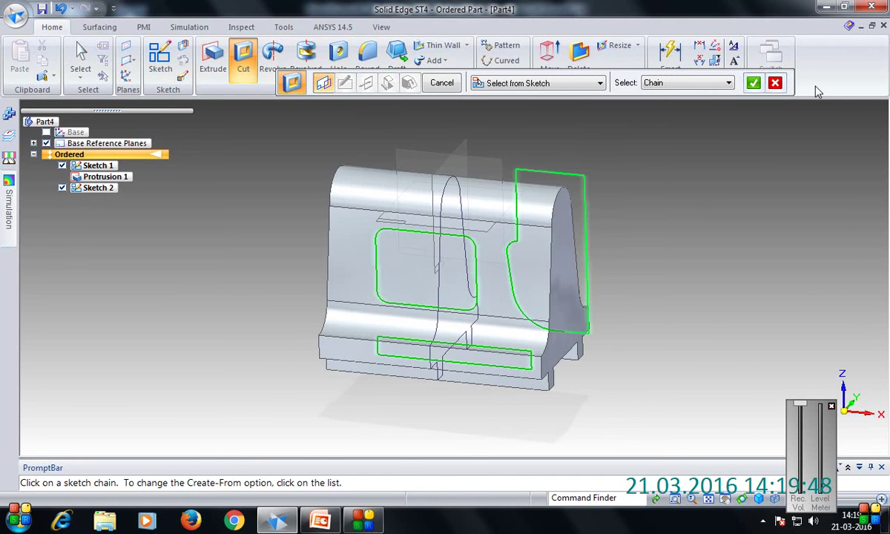
left_click(753, 83)
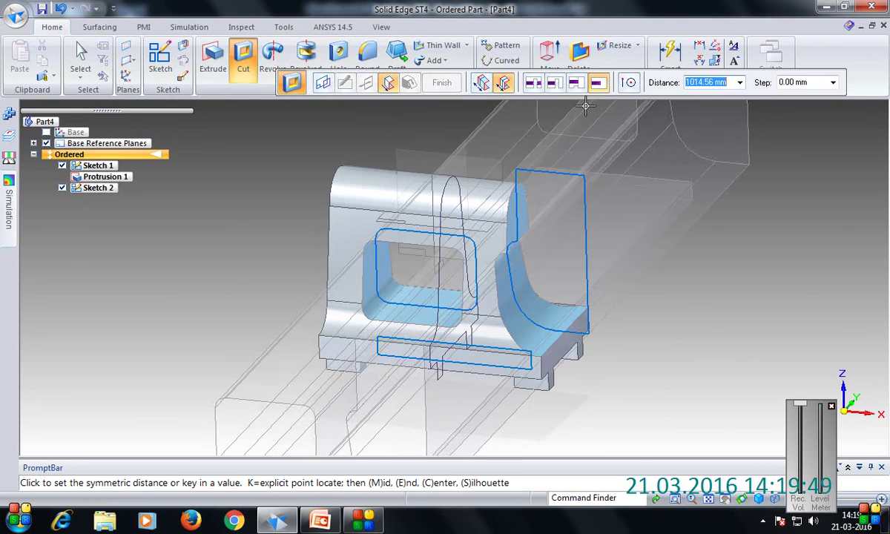
left_click(660, 132)
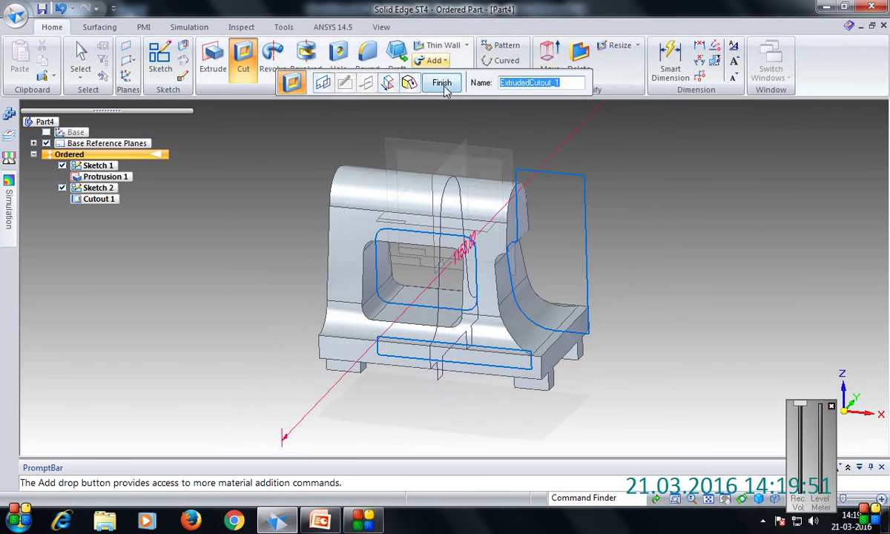
Finish the cutout and hide both the block sketch and the window cutout sketch.
left_click(442, 84)
left_click(64, 188)
left_click(63, 166)
middle_click_drag(159, 221, 234, 243)
Create a parallel reference plane 70 mm outward from the block's arched end face.
left_click(127, 61)
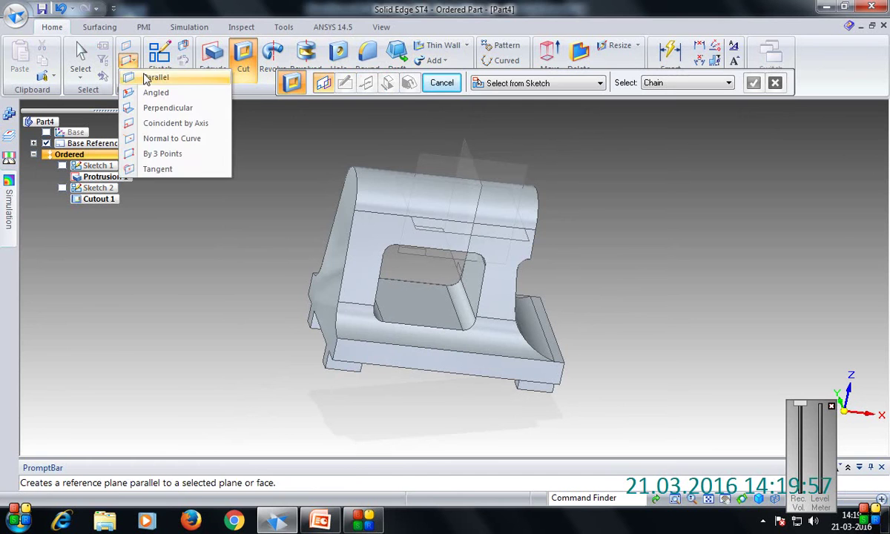
left_click(142, 76)
left_click(326, 210)
type("7")
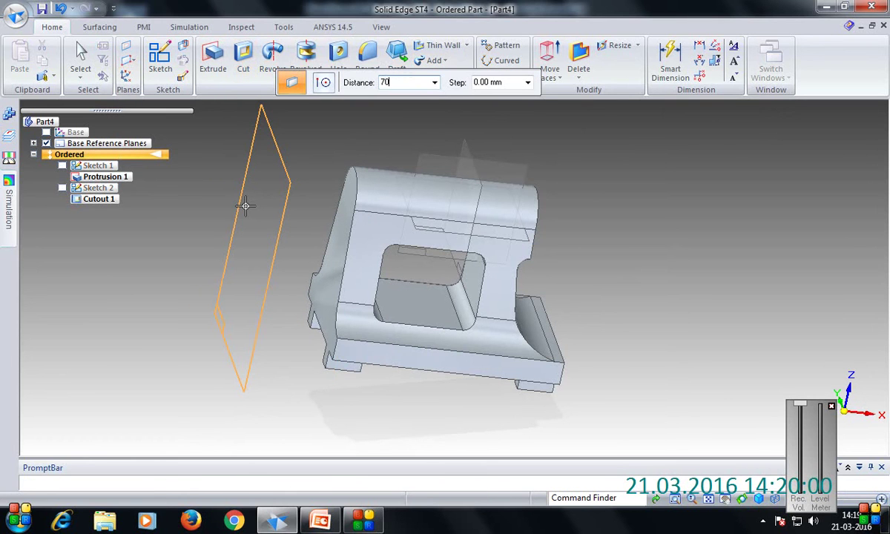
type("0")
key("Tab")
left_click(247, 211)
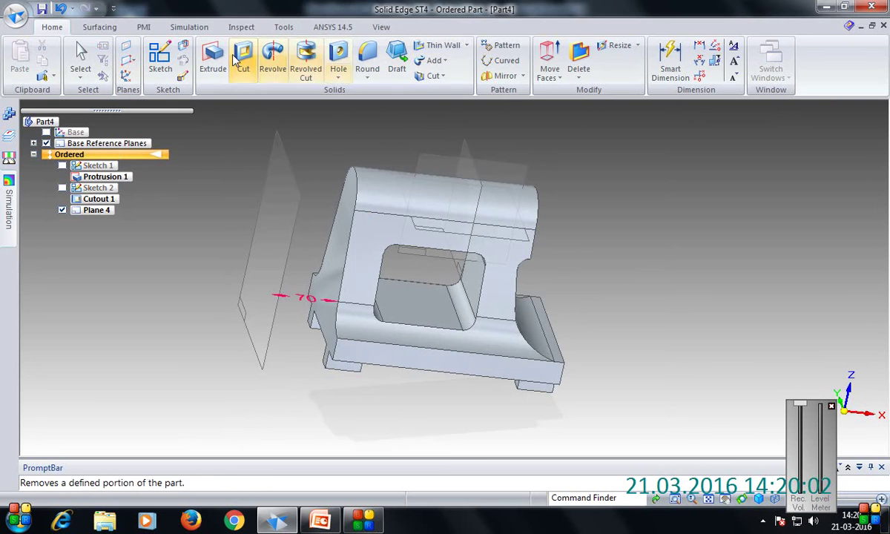
Sketch a circle on the 70 mm offset plane, centred on the block's top arc and matching its radius.
left_click(160, 59)
left_click(276, 174)
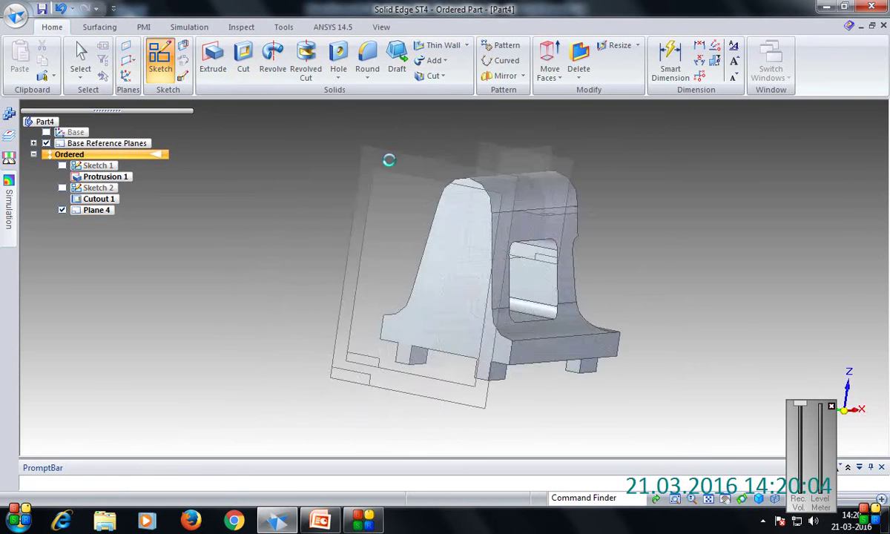
left_click(156, 75)
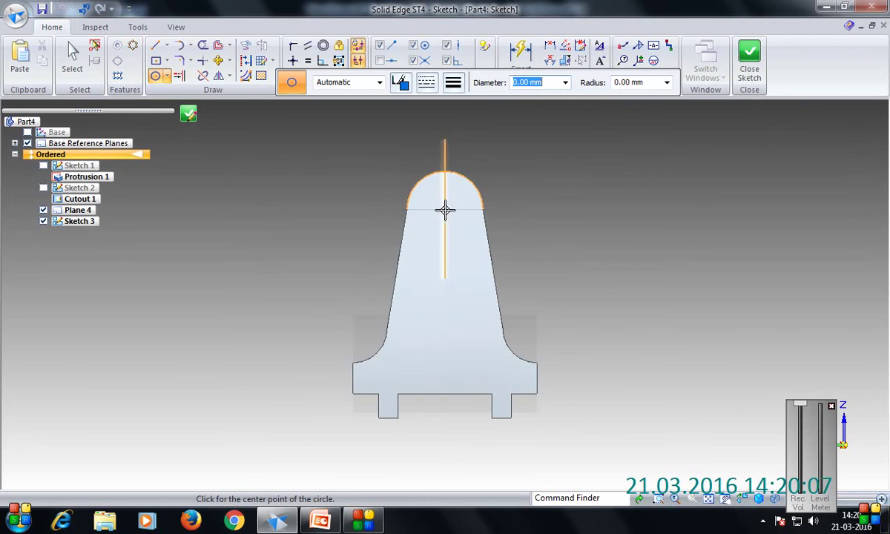
left_click(445, 211)
left_click(470, 184)
middle_click_drag(445, 206, 497, 139)
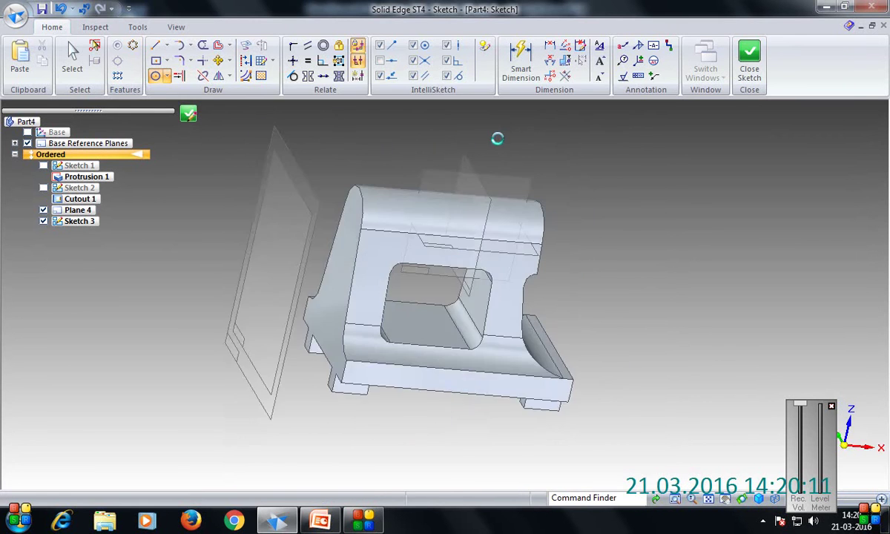
left_click(375, 83)
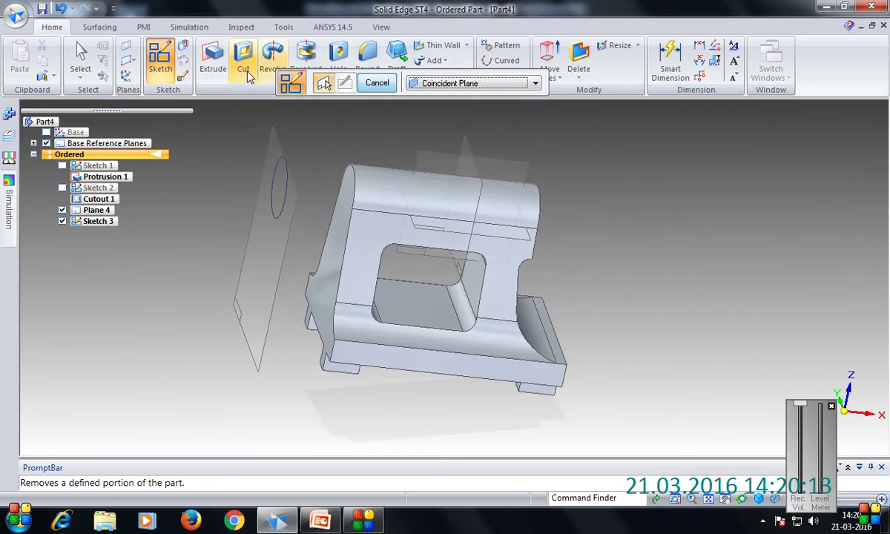
Extrude the circle 280 mm to one side, through the top of the block, as a solid cylinder.
left_click(213, 59)
left_click(276, 158)
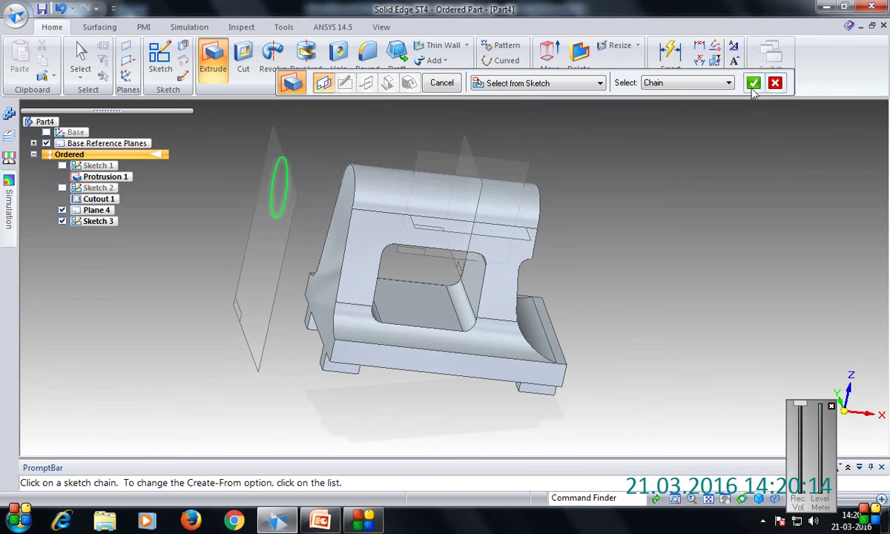
left_click(753, 83)
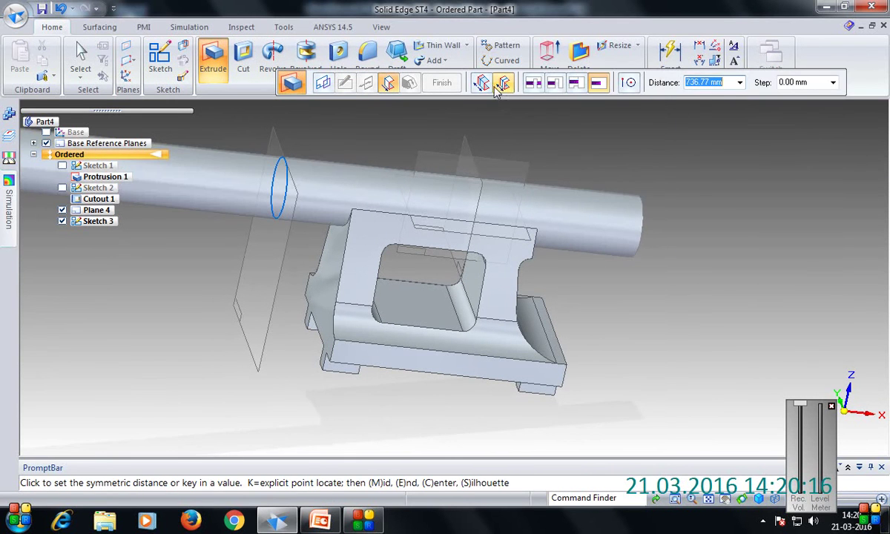
left_click(503, 83)
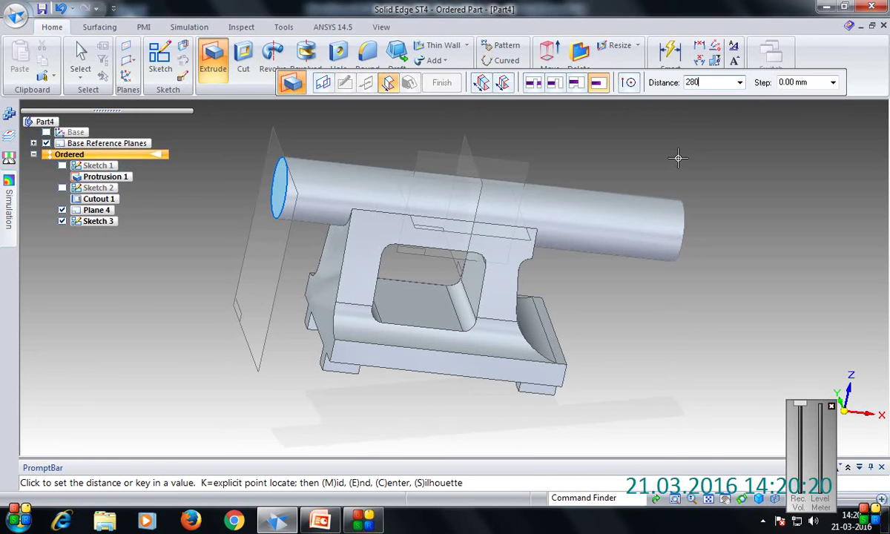
key("Tab")
left_click(677, 163)
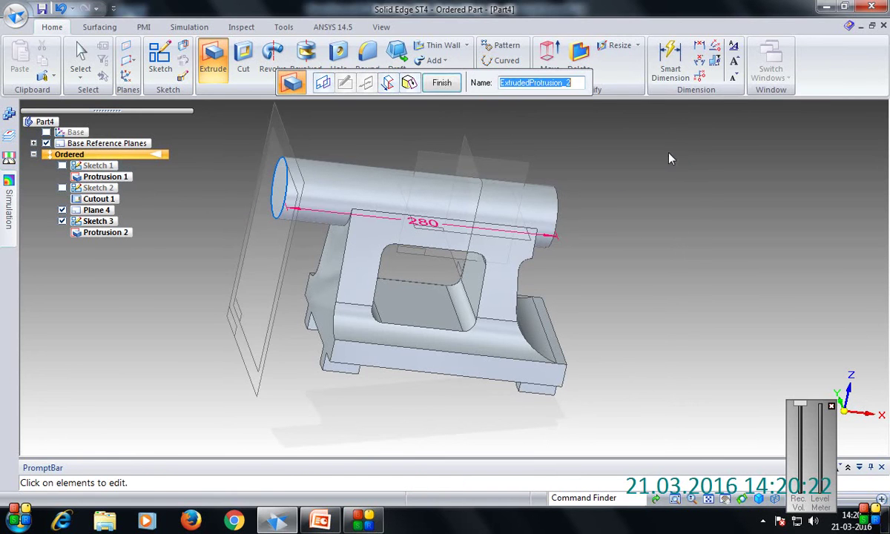
left_click(442, 83)
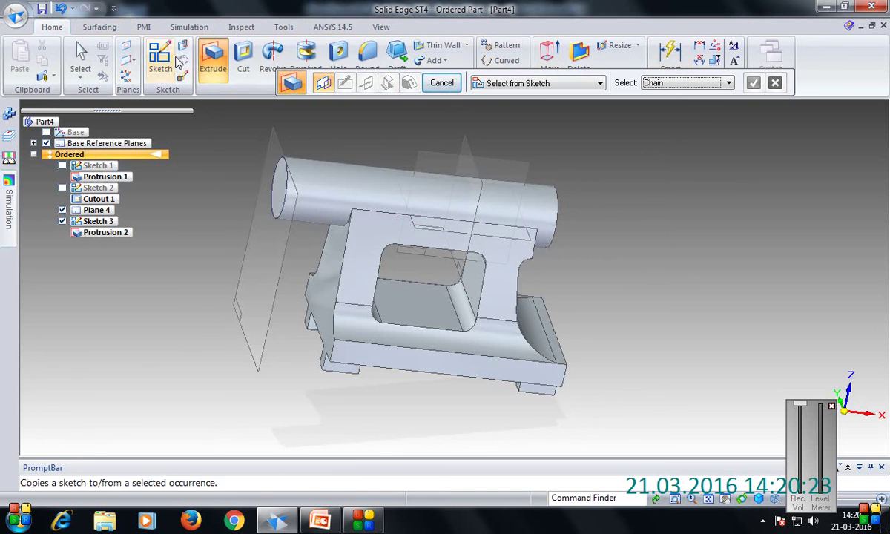
Sketch a 72 mm diameter circle on the cylinder's far end face, concentric with the cylinder.
left_click(160, 59)
middle_click_drag(695, 284, 517, 198)
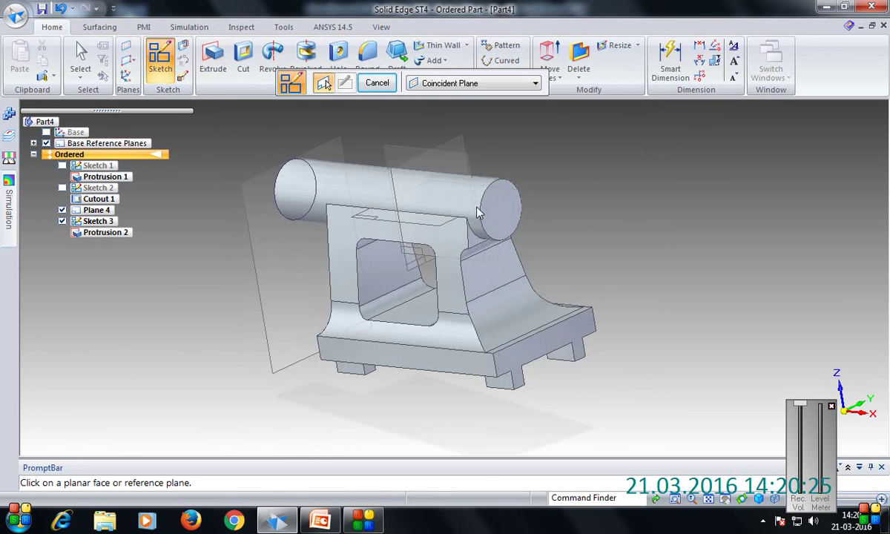
left_click(496, 214)
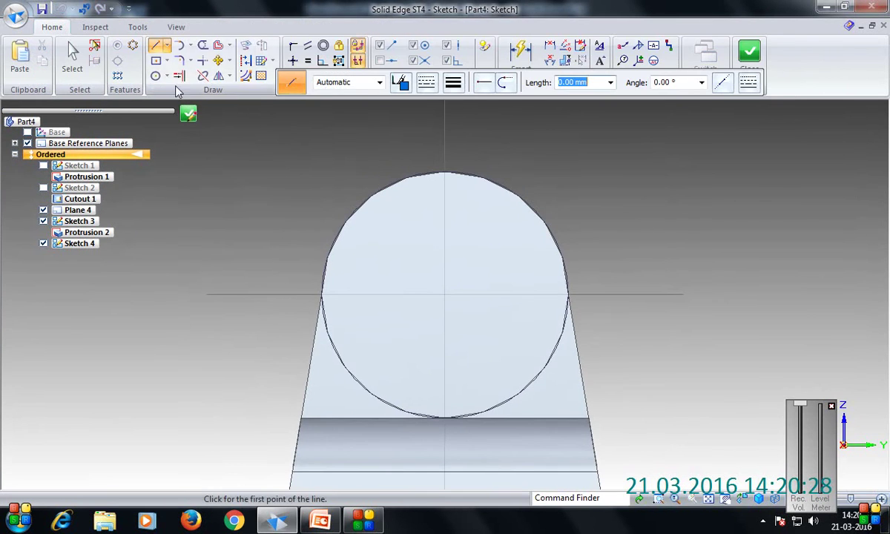
left_click(155, 75)
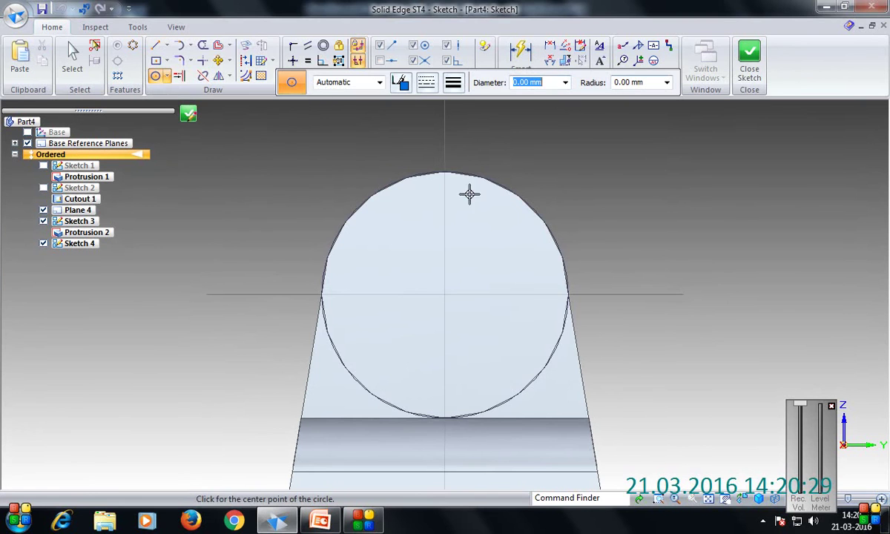
left_click(445, 295)
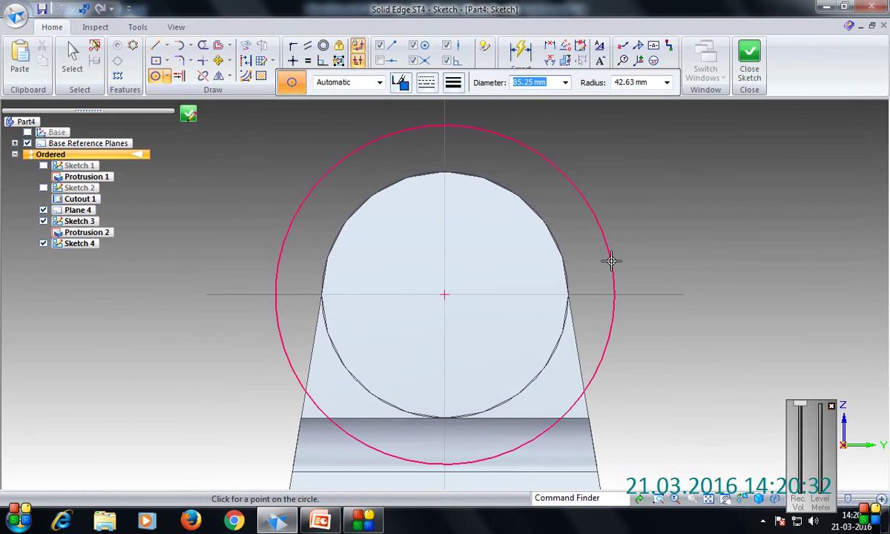
type("72")
key("Return")
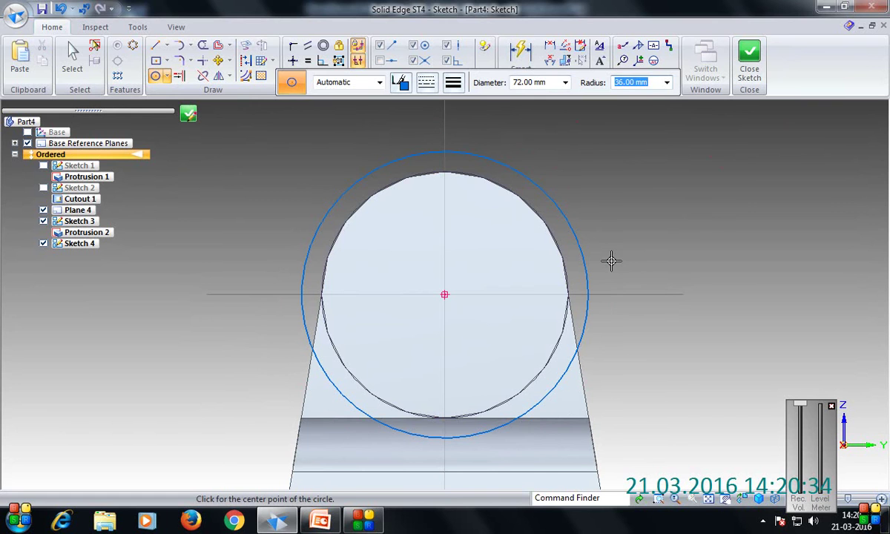
key("Escape")
key("ctrl+i")
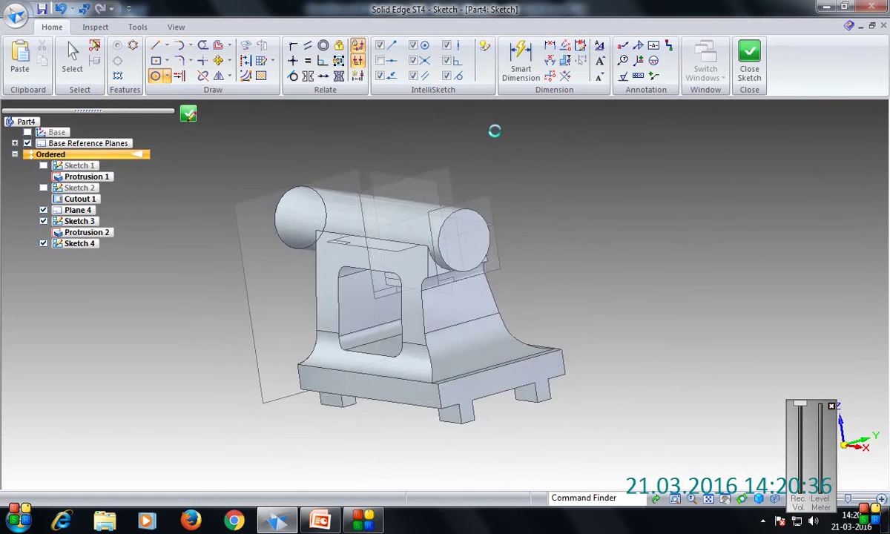
left_click(278, 61)
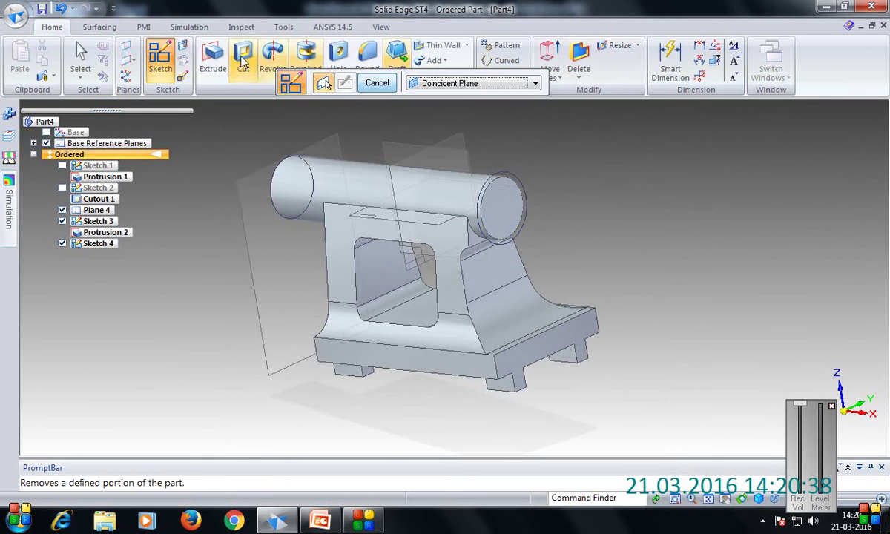
Extrude the 72 mm circle to one side as a thin collar around the cylinder's end.
left_click(213, 56)
left_click(498, 178)
left_click(754, 83)
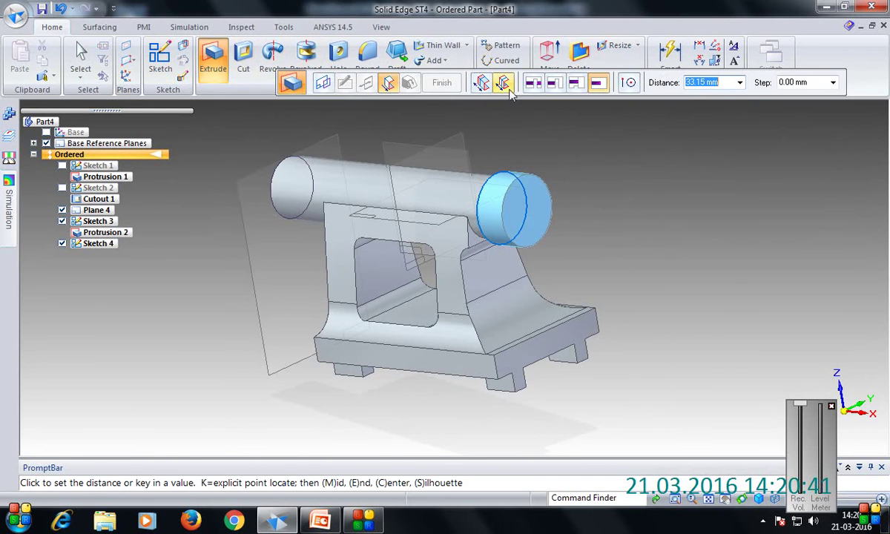
middle_click_drag(533, 133, 692, 151)
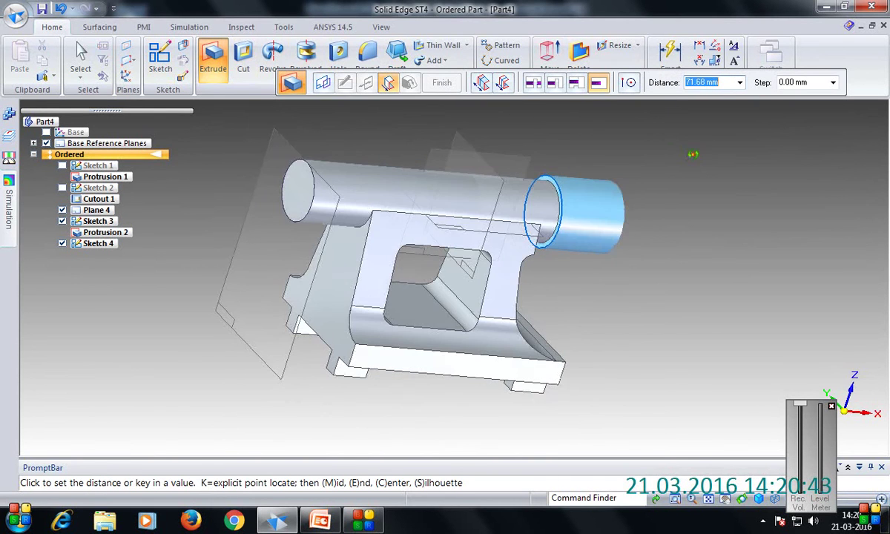
type("100")
key("Return")
left_click(546, 149)
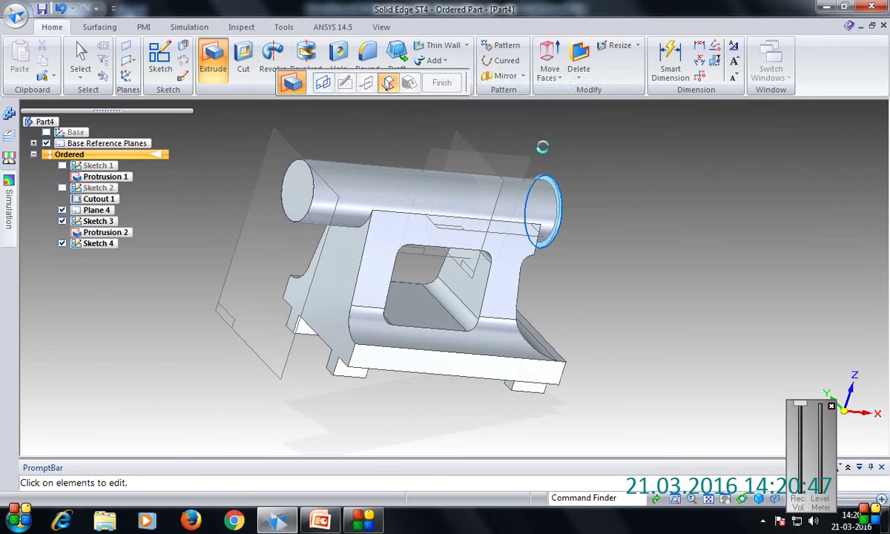
left_click(443, 82)
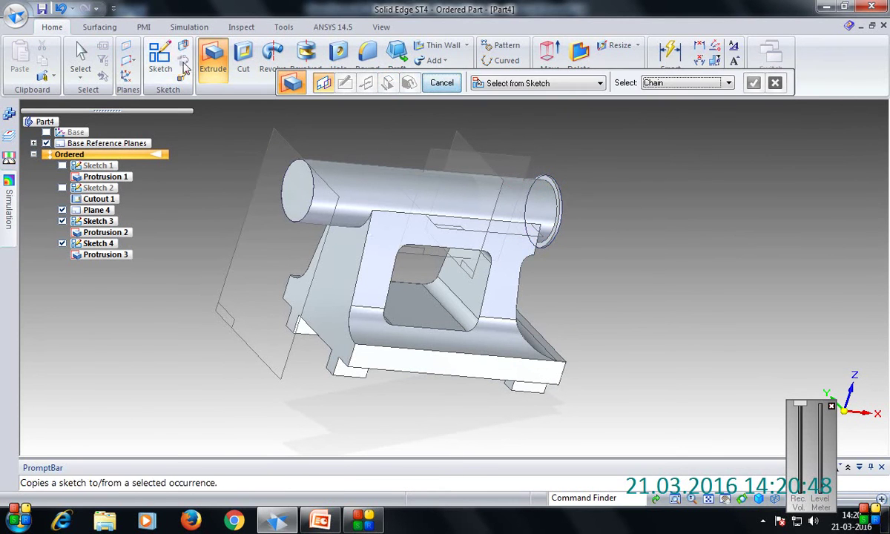
Sketch an 86 mm diameter circle on the collar's face, concentric with the cylinder.
left_click(165, 63)
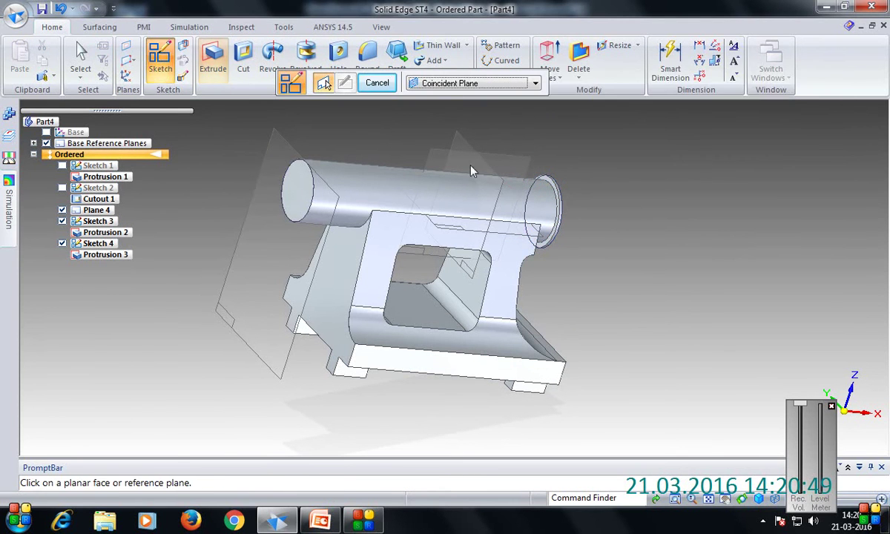
left_click(550, 185)
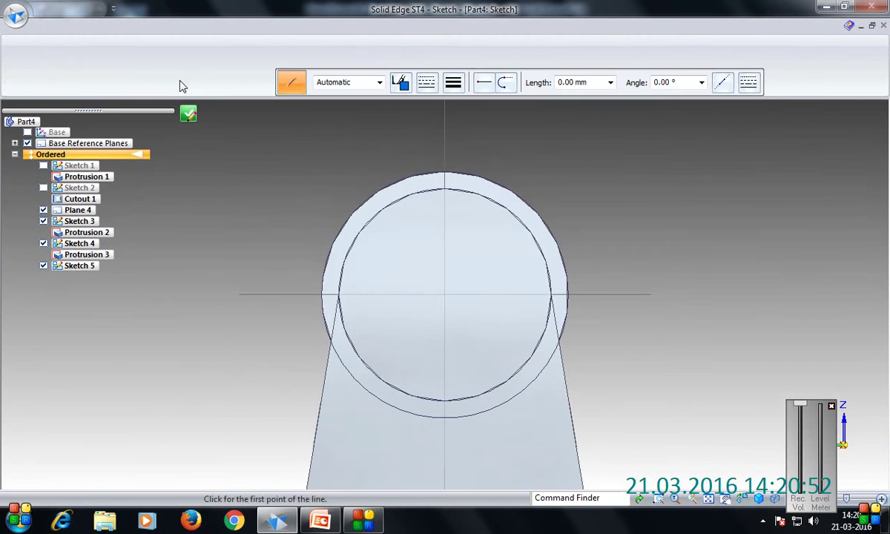
left_click(156, 76)
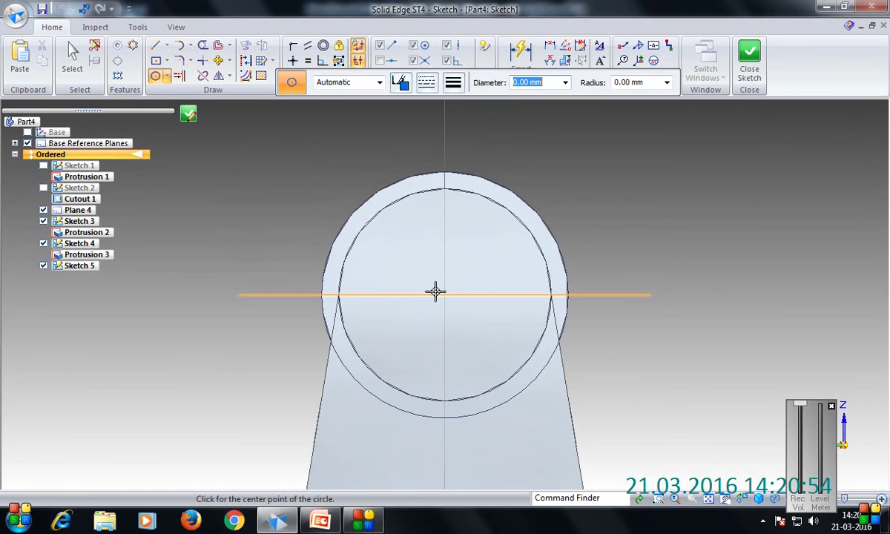
left_click(445, 295)
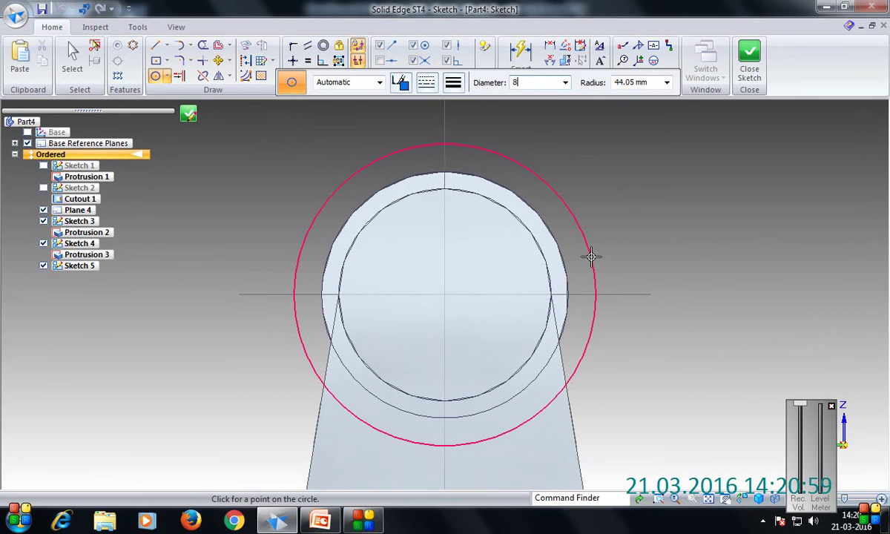
key("Return")
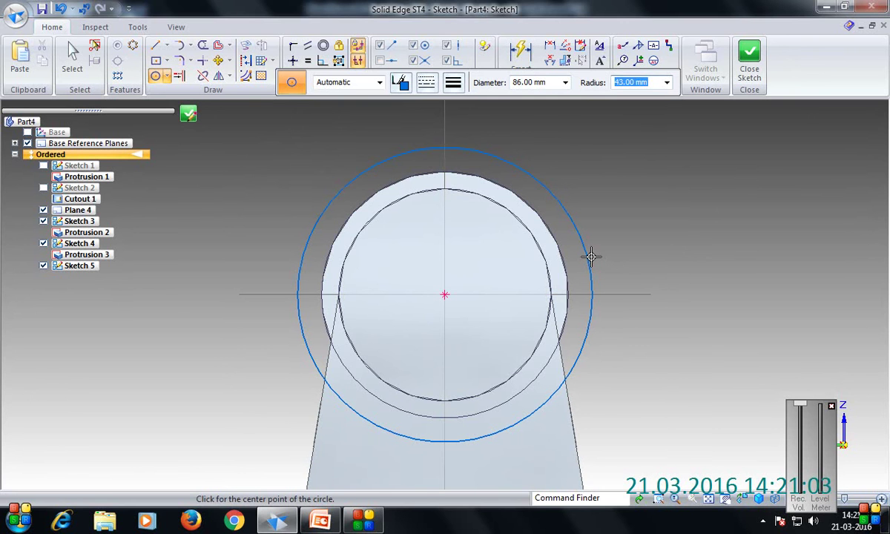
left_click(189, 115)
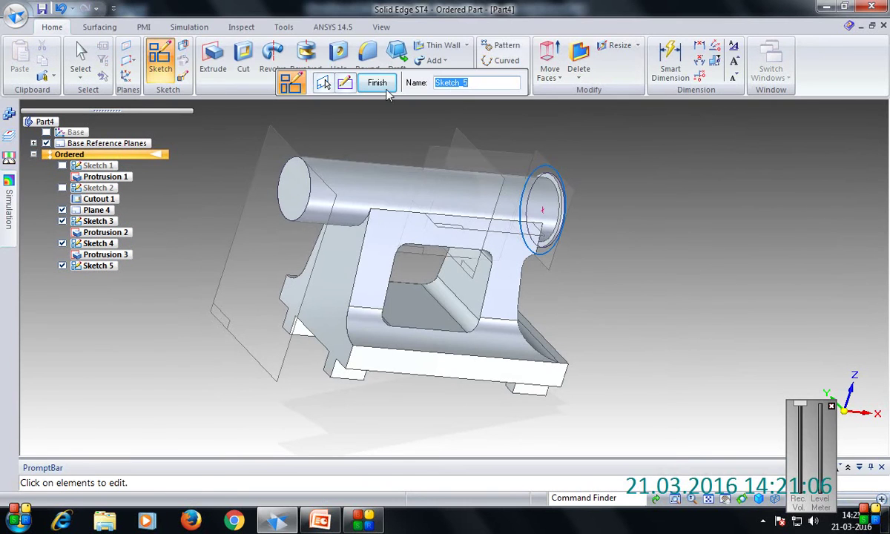
left_click(377, 82)
Extrude the 86 mm circle 12 mm toward the block as a flange around the cylinder.
left_click(213, 59)
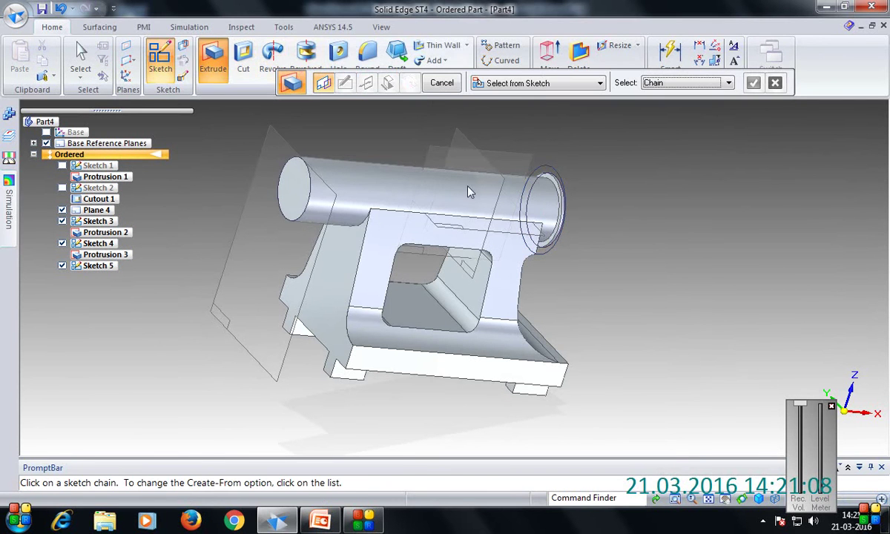
left_click(560, 180)
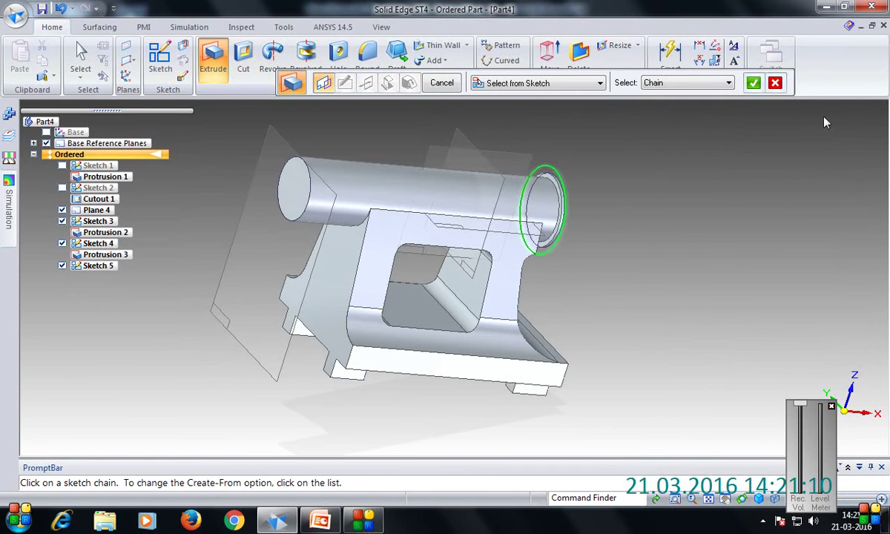
left_click(753, 83)
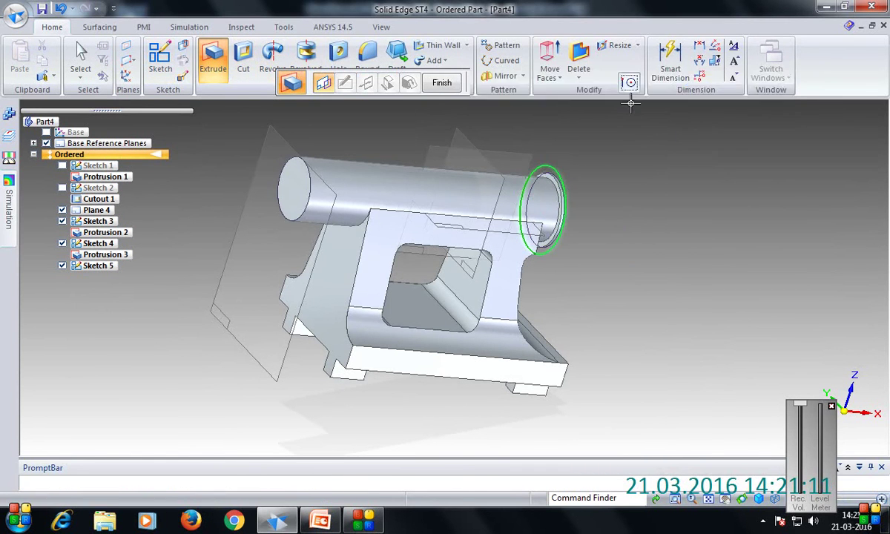
type("12")
key("Return")
left_click(483, 117)
left_click(442, 84)
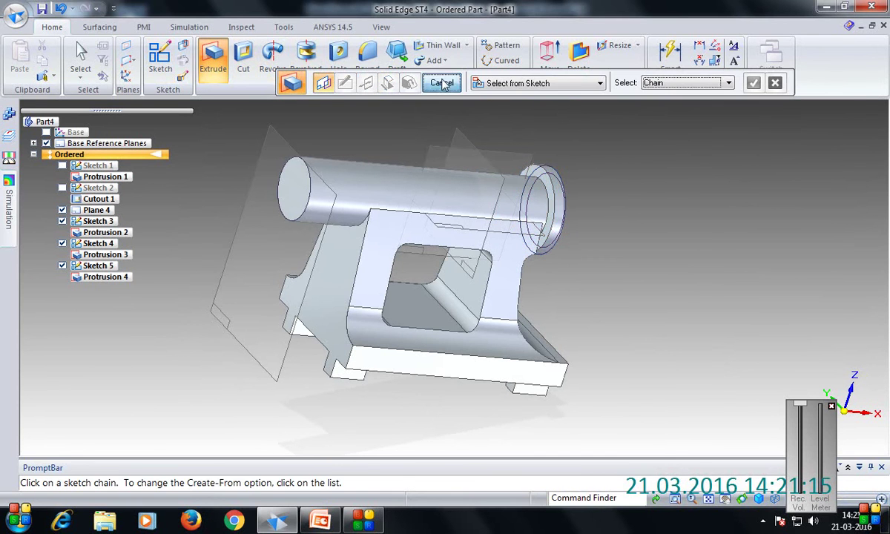
Sketch on the flange's block-side face by including the 72 mm circular edge, and dimension the circle's diameter.
key("Escape")
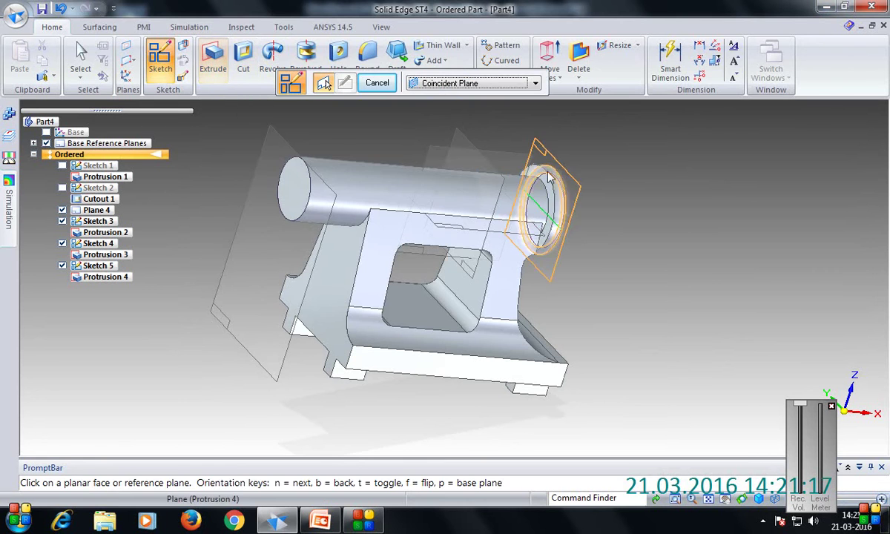
left_click(560, 175)
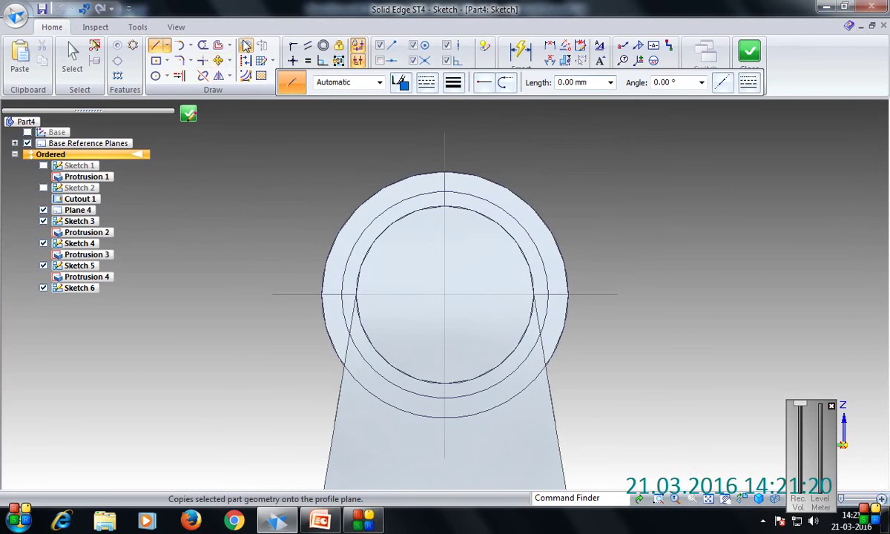
left_click(246, 46)
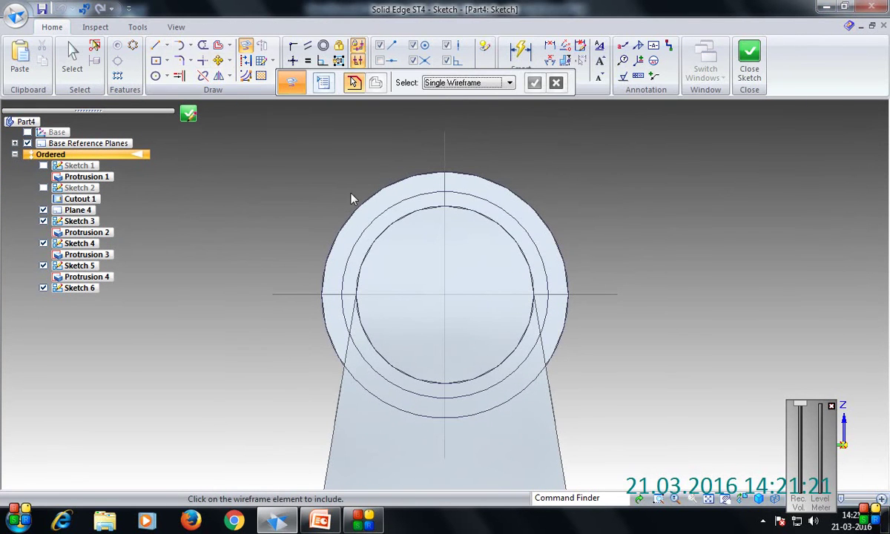
left_click(472, 194)
left_click(520, 52)
left_click(487, 199)
left_click(562, 186)
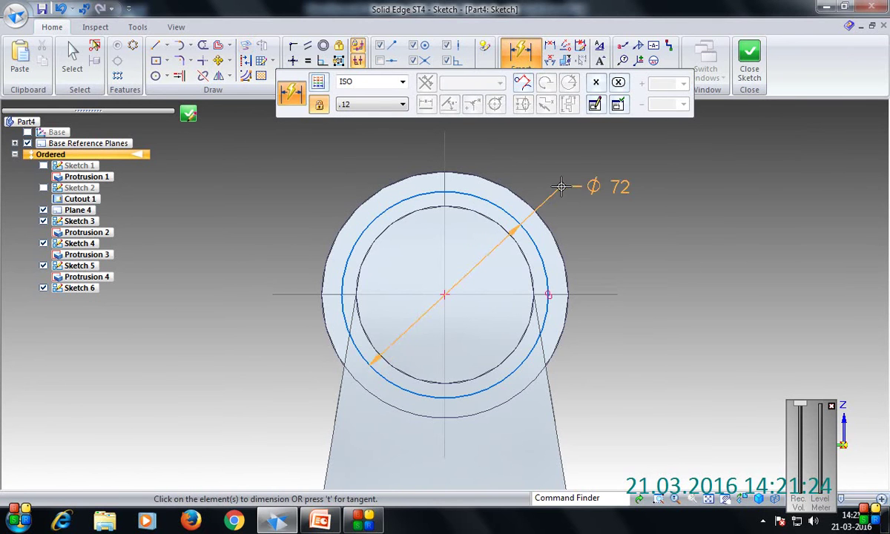
left_click(189, 115)
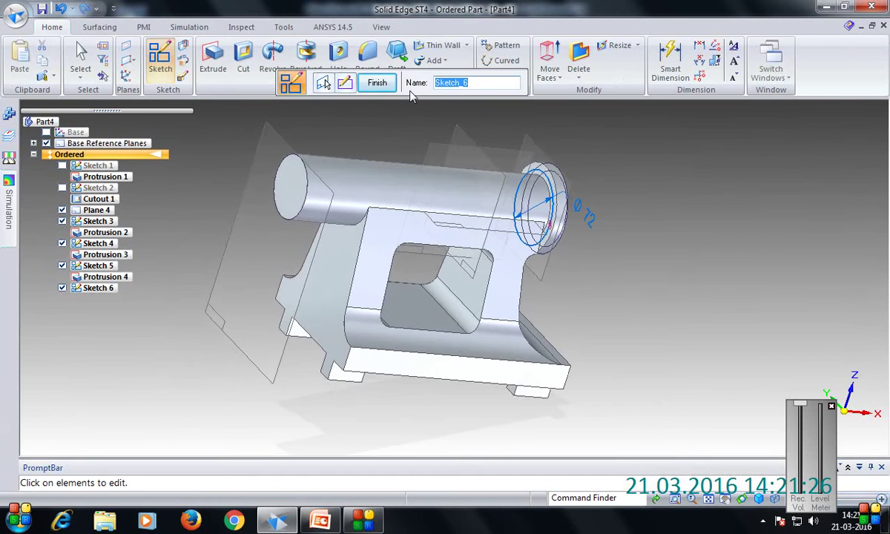
left_click(375, 83)
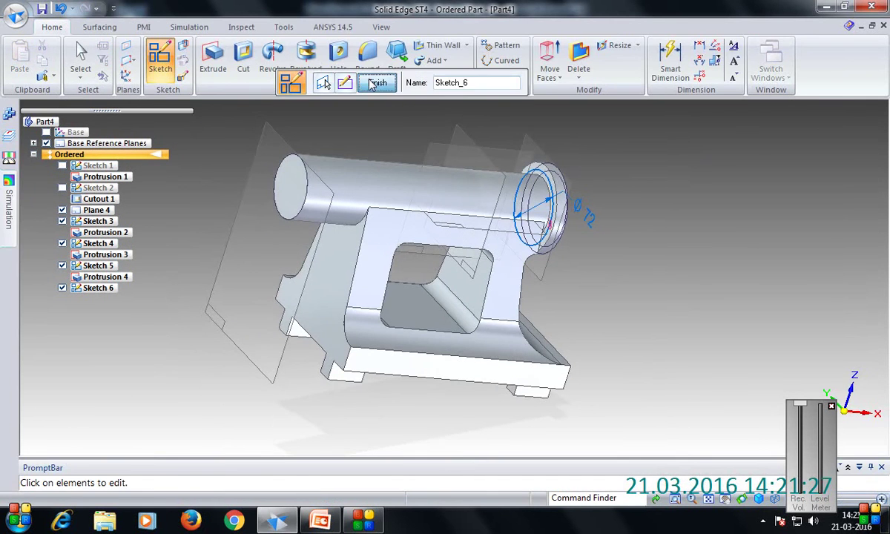
Extrude the included 72 mm circle 3 mm toward the block as a thin collar behind the flange.
left_click(213, 58)
left_click(533, 172)
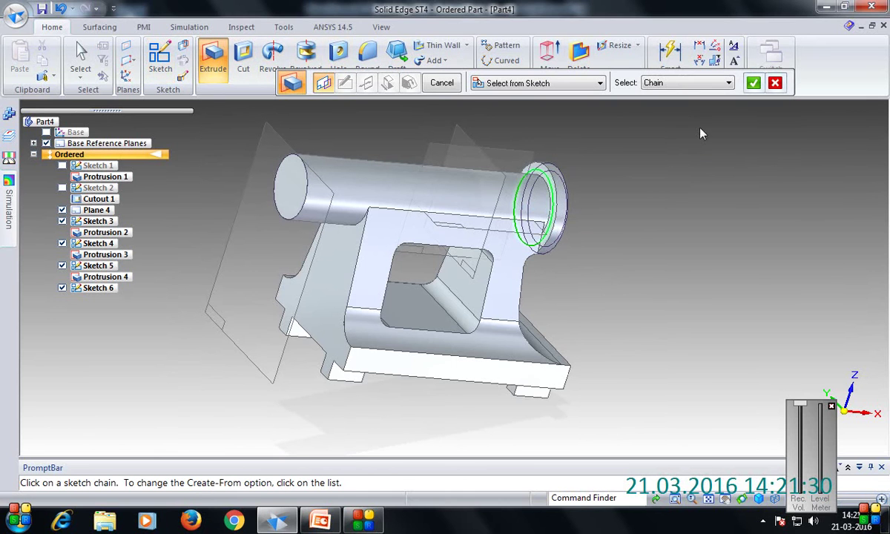
left_click(753, 84)
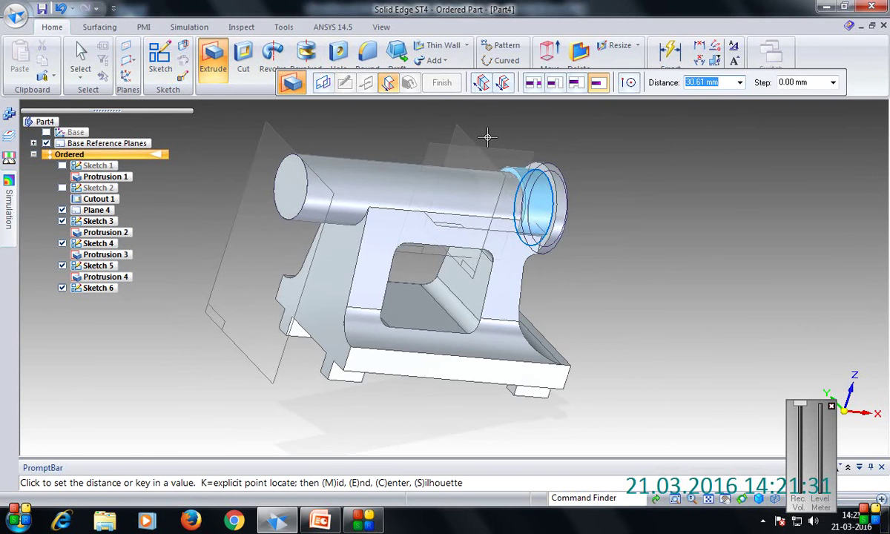
type("3")
key("Return")
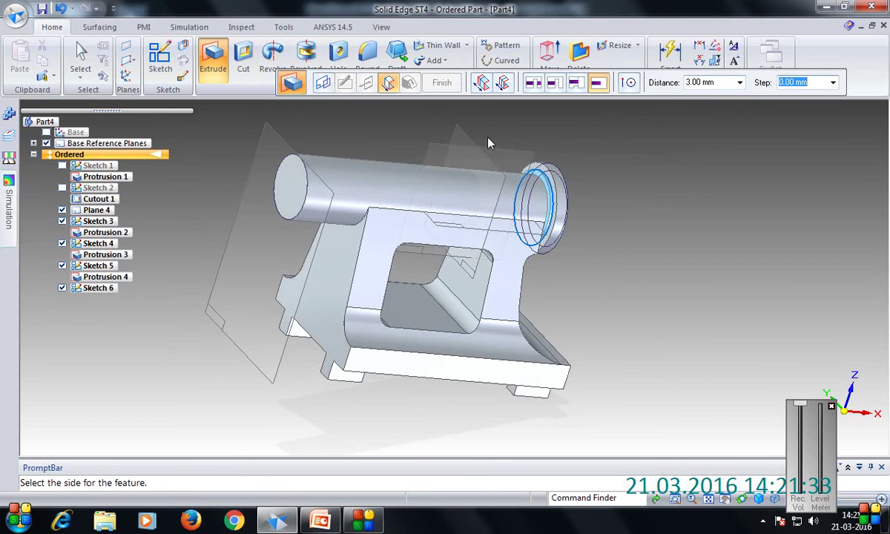
left_click(488, 142)
left_click(441, 83)
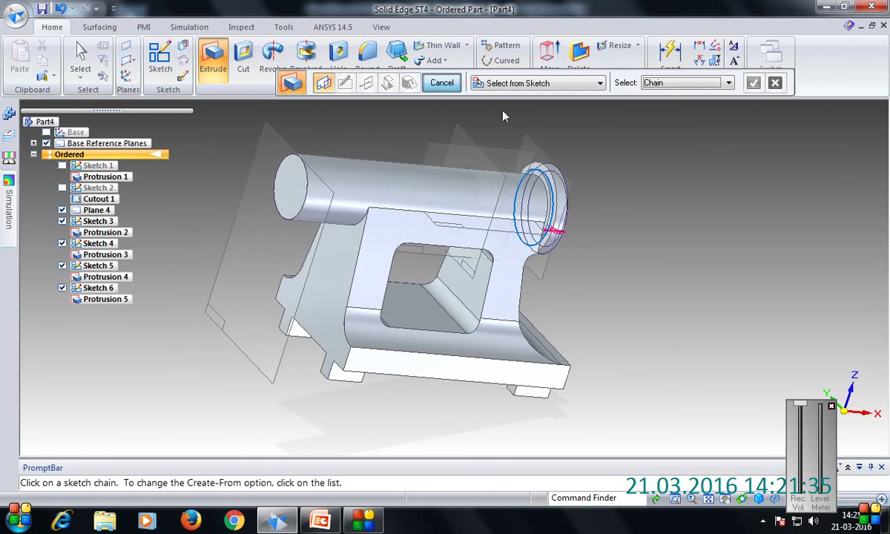
Hide Sketch 3, Sketch 4, Sketch 5, Sketch 6 and Plane 4 in the model.
left_click(63, 287)
left_click(62, 265)
left_click(63, 243)
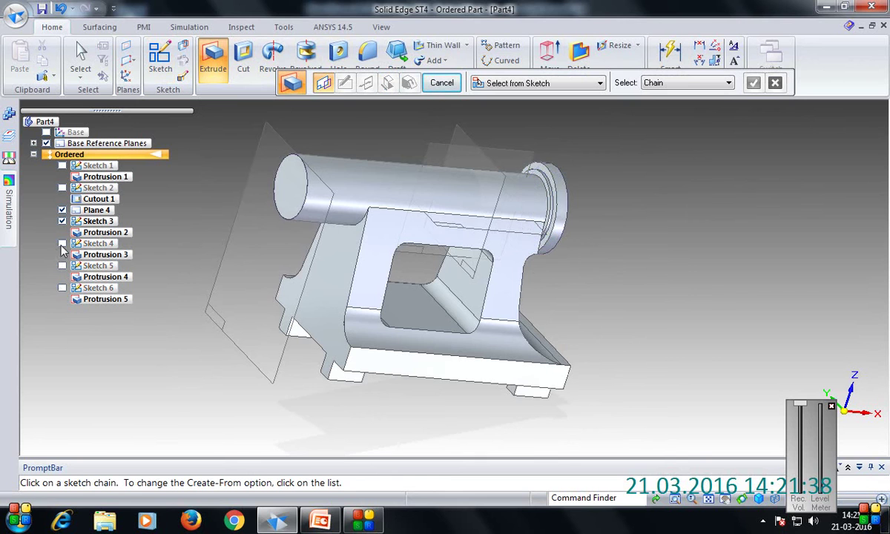
left_click(62, 210)
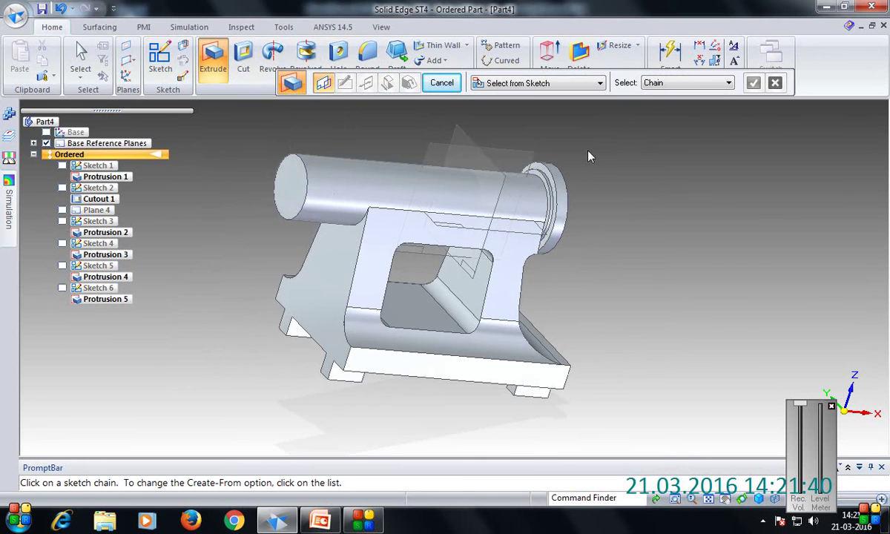
Round both outer circular edges of the 86 mm flange with a 6 mm radius.
left_click(367, 51)
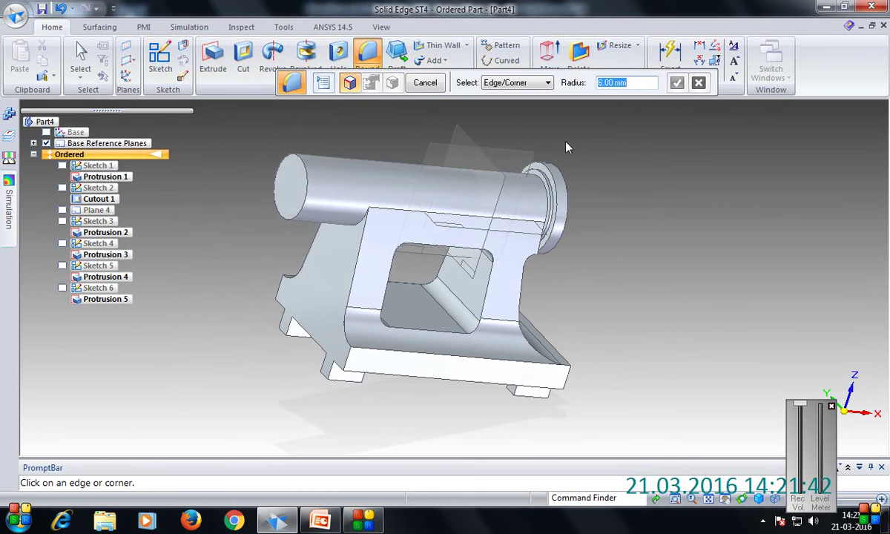
mouse_move(569, 187)
middle_mouse_down()
mouse_move(566, 194)
mouse_move(483, 200)
mouse_move(519, 184)
mouse_move(558, 186)
middle_mouse_up()
left_click(517, 178)
left_click(550, 186)
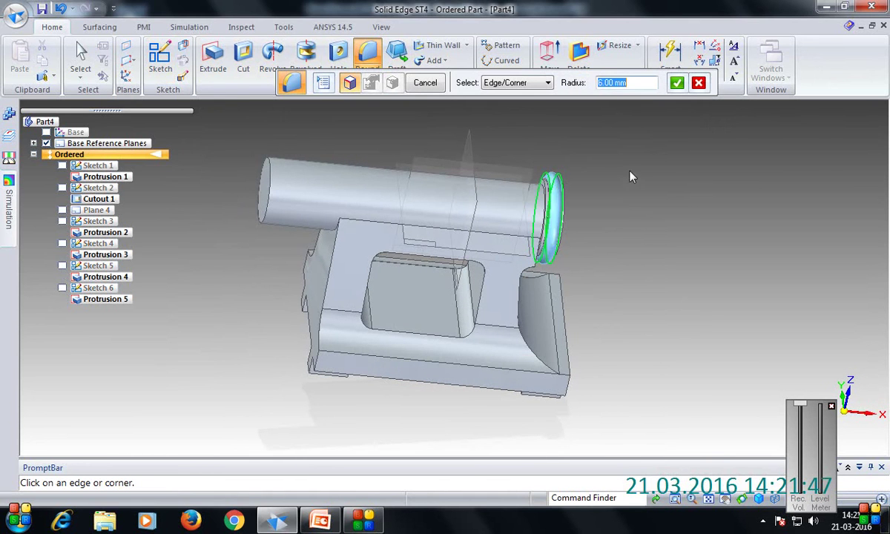
left_click(677, 82)
left_click(425, 82)
left_click(425, 82)
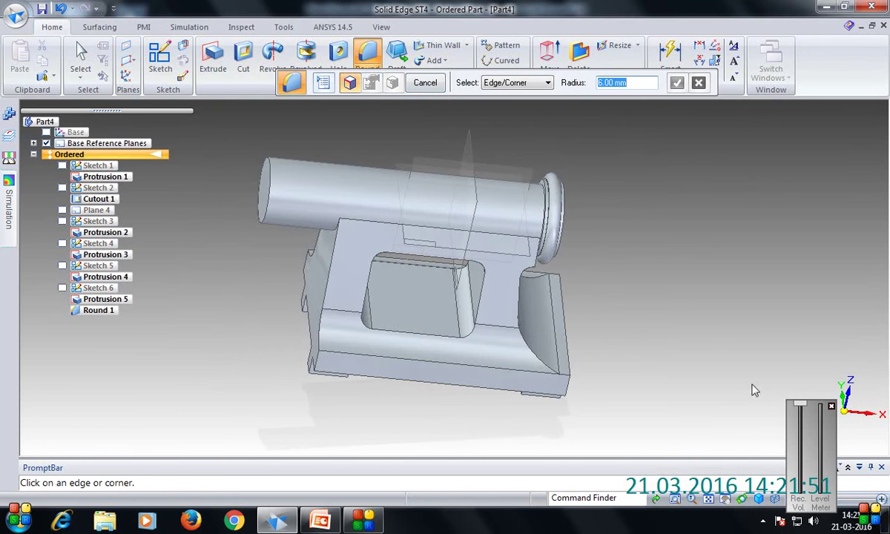
Sketch a 56 mm diameter circle on the flanged end's outer face, concentric with the cylinder.
middle_click_drag(731, 363, 793, 317)
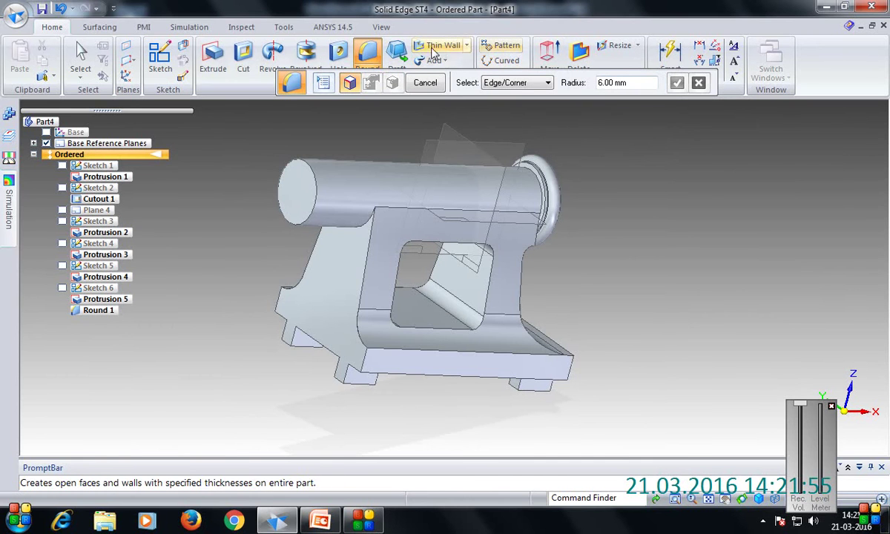
left_click(160, 56)
middle_click_drag(673, 193, 533, 183)
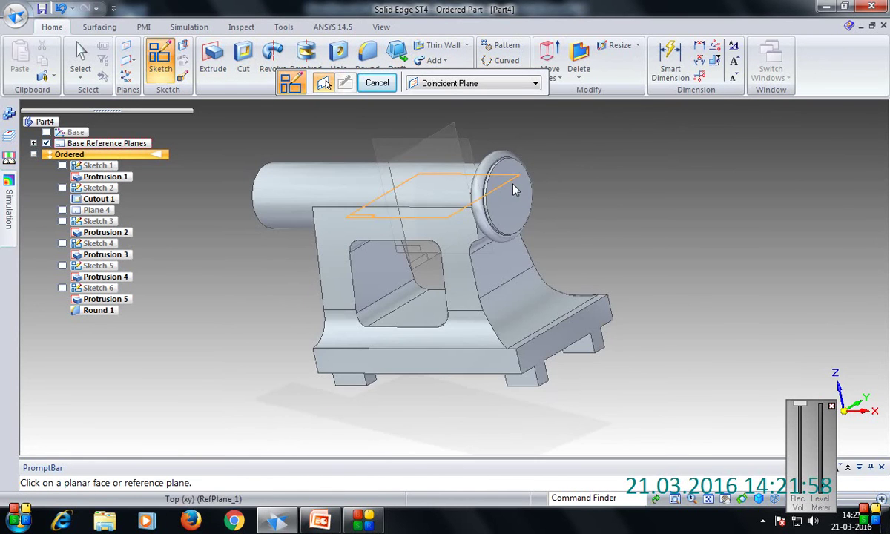
left_click(511, 195)
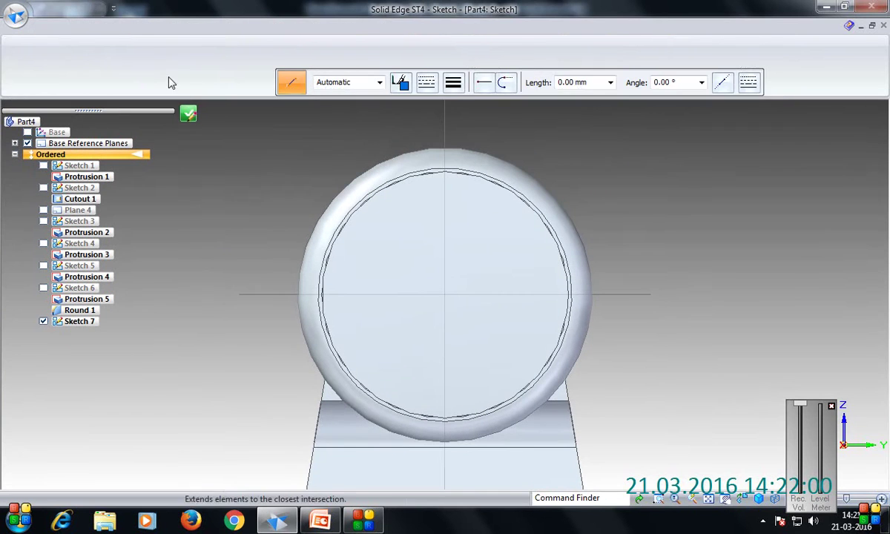
left_click(156, 77)
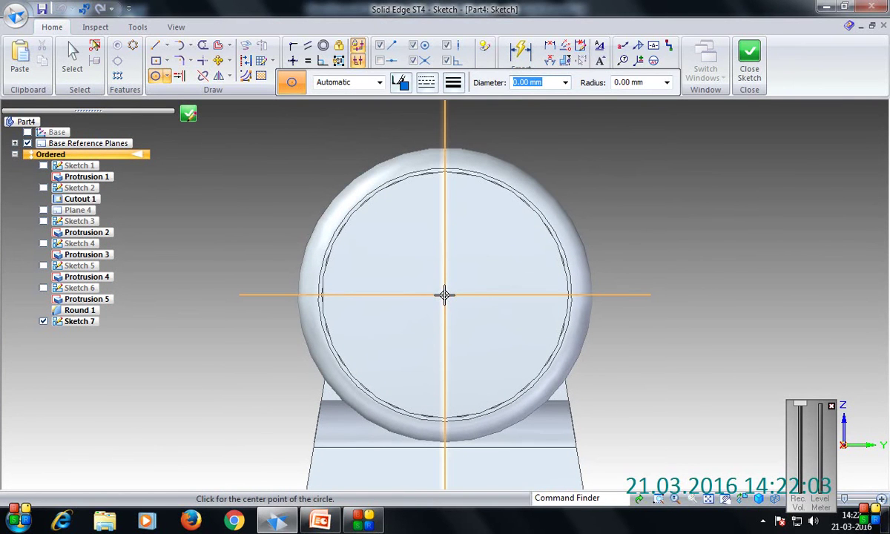
left_click(444, 295)
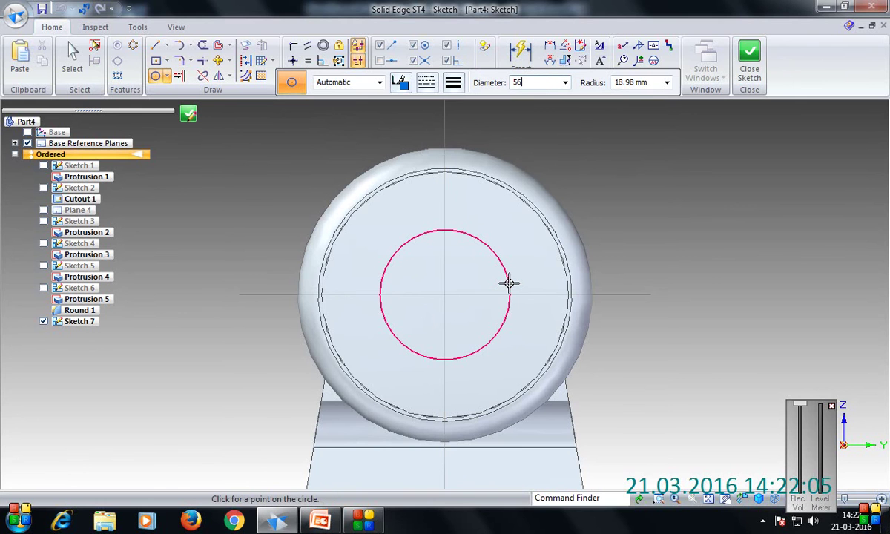
key("Return")
key("Escape")
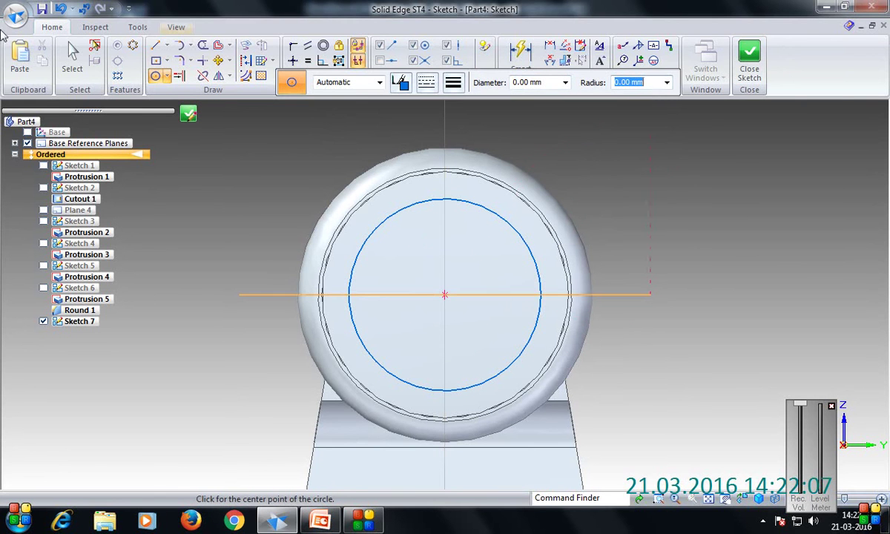
left_click(749, 59)
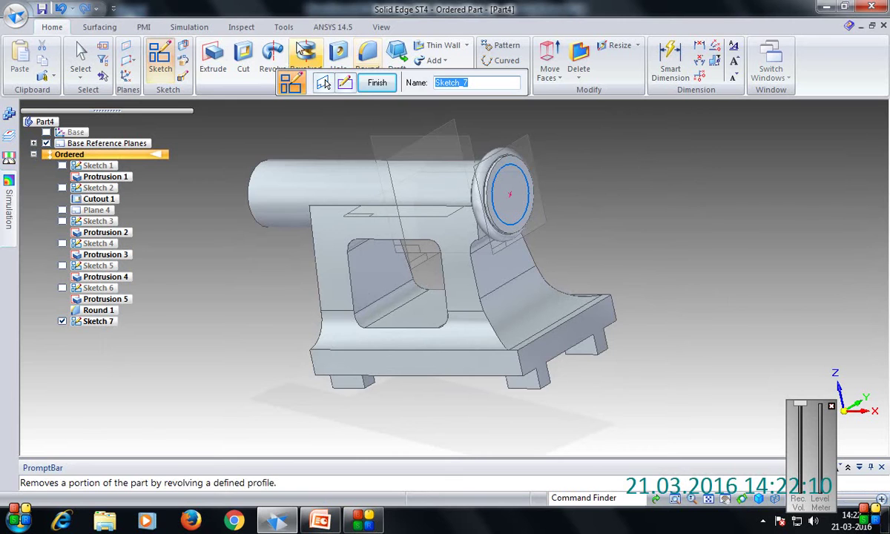
Configure a threaded M8 hole with a 12 mm finite thread extent and a 15 mm hole depth.
left_click(338, 50)
left_click(325, 84)
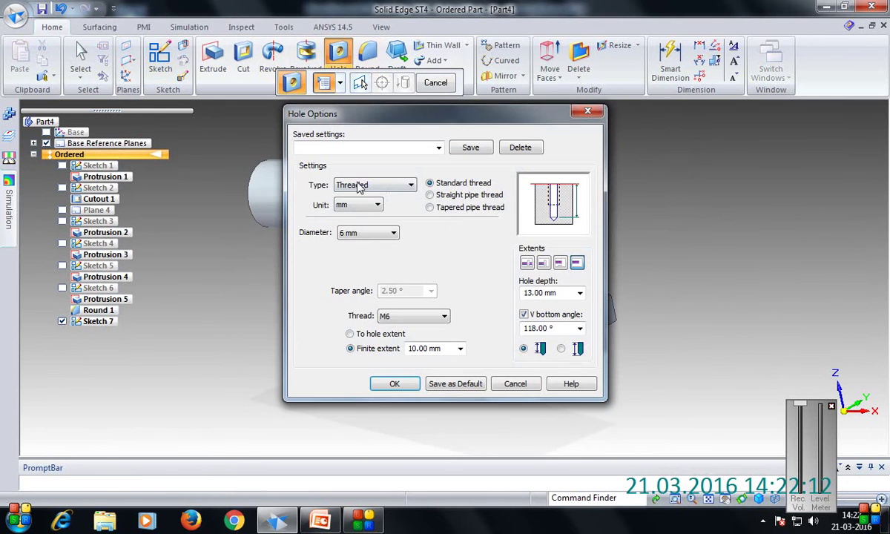
left_click(442, 317)
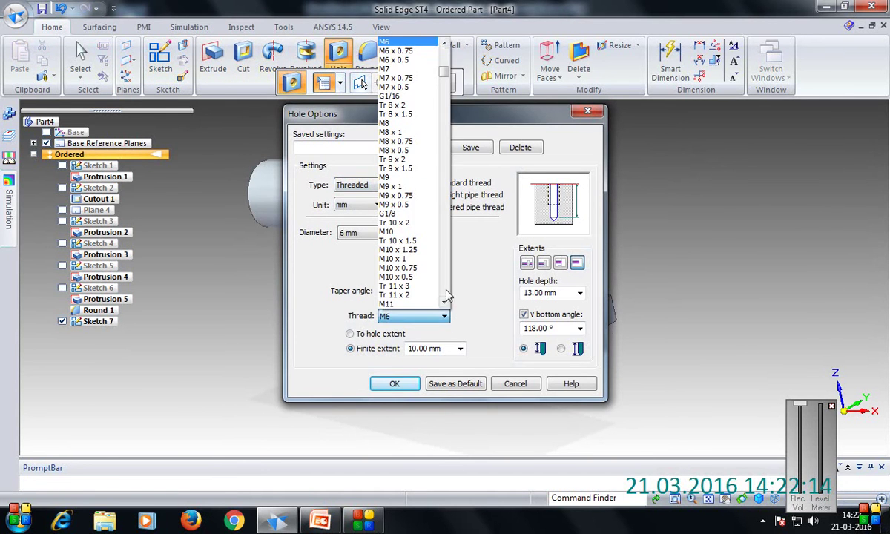
left_click(385, 123)
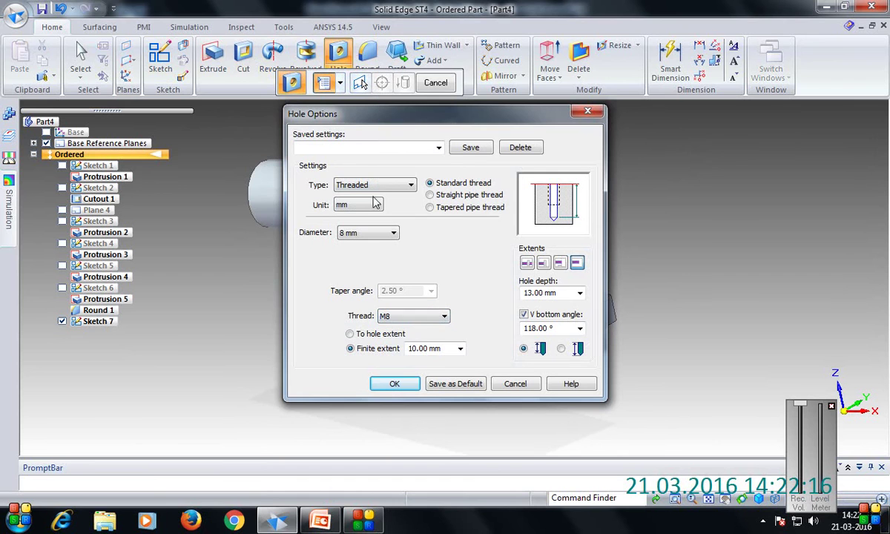
left_click(440, 349)
type("12")
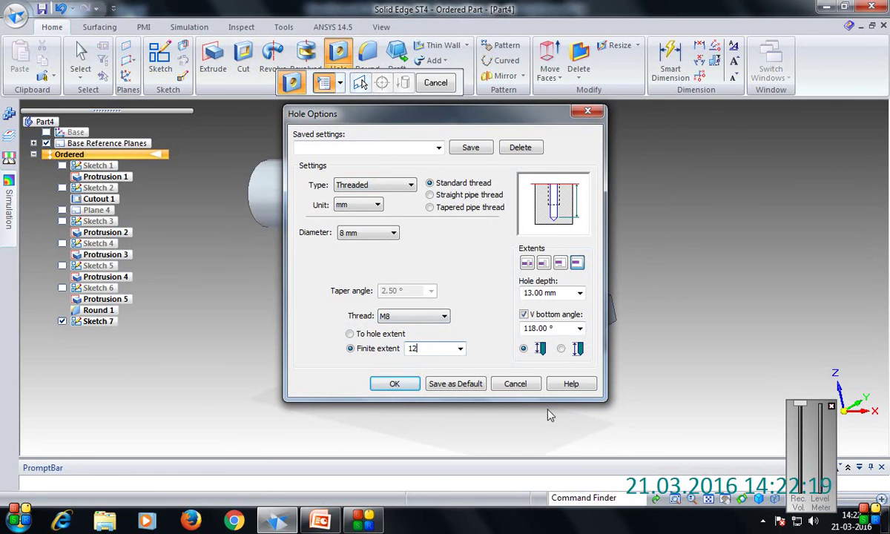
left_click(558, 292)
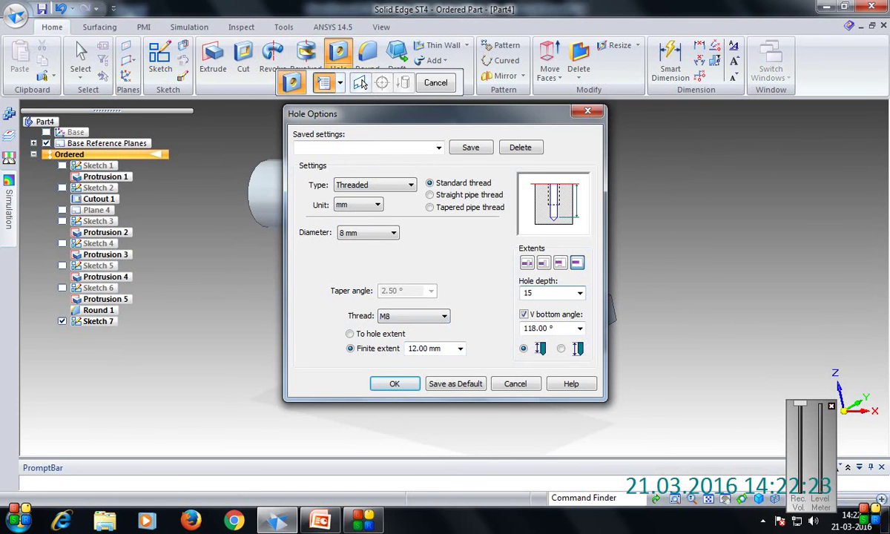
left_click(394, 384)
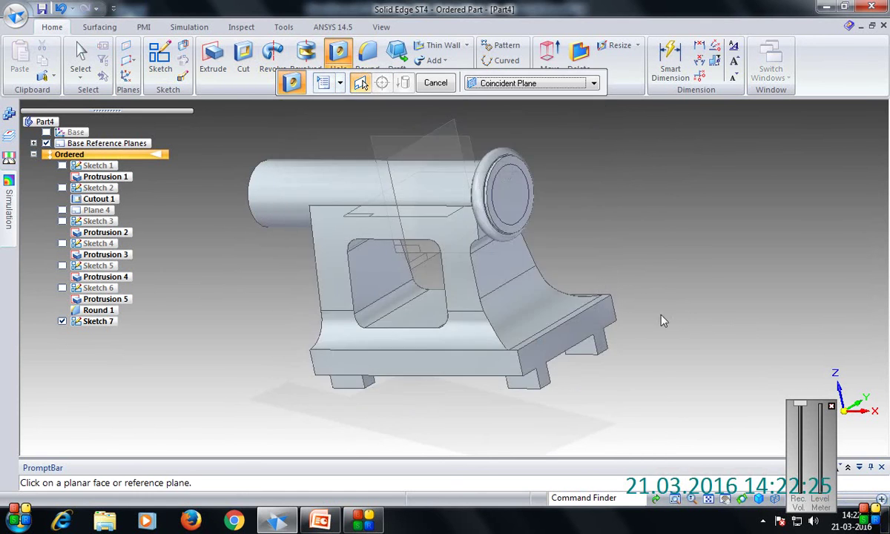
Place four M8 holes at the quadrant points of the 56 mm circle on the end face, cutting into the cylinder.
left_click(512, 188)
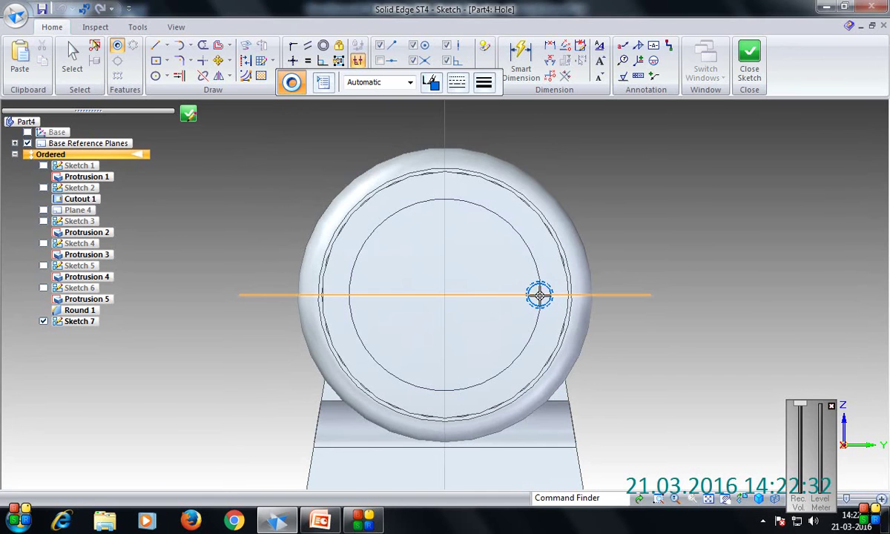
left_click(540, 296)
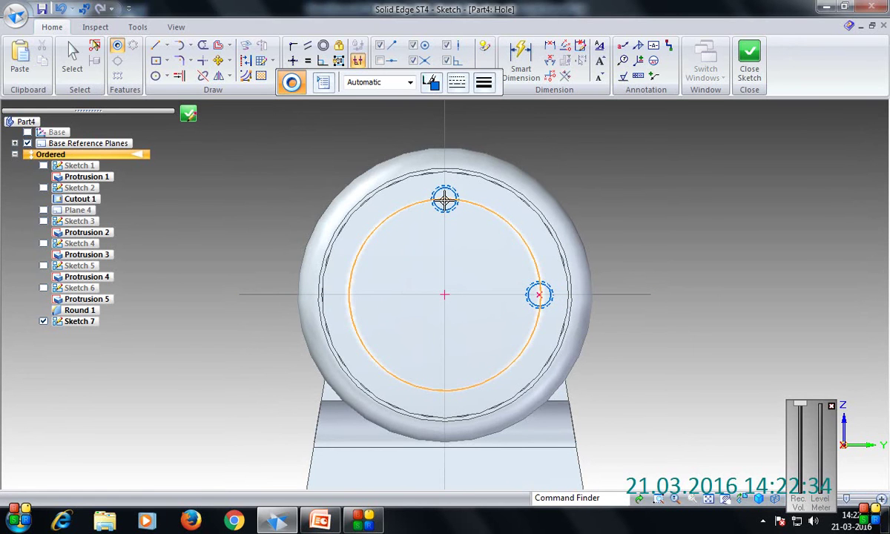
left_click(445, 199)
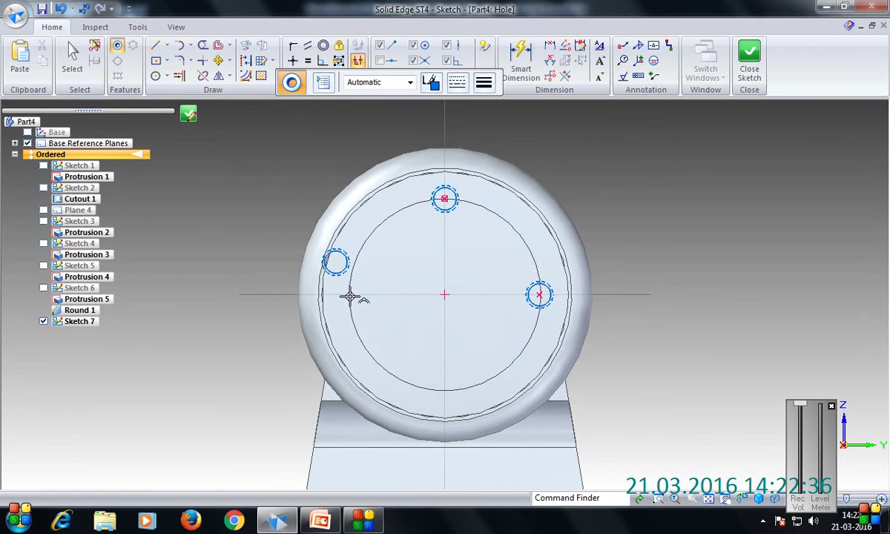
left_click(349, 295)
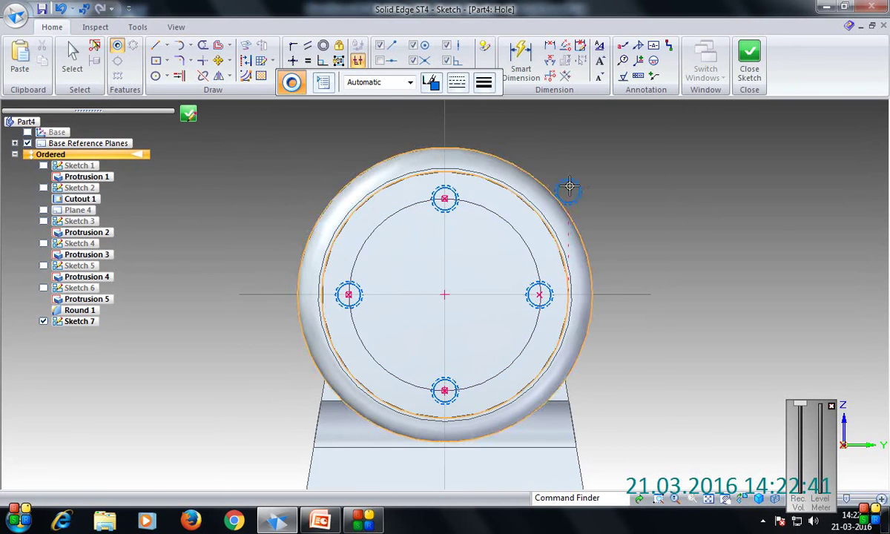
left_click(189, 116)
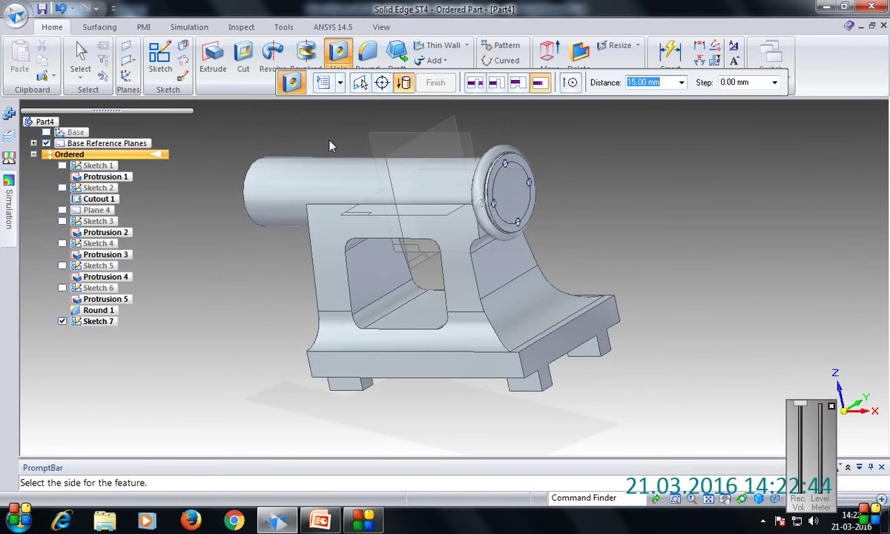
left_click(331, 147)
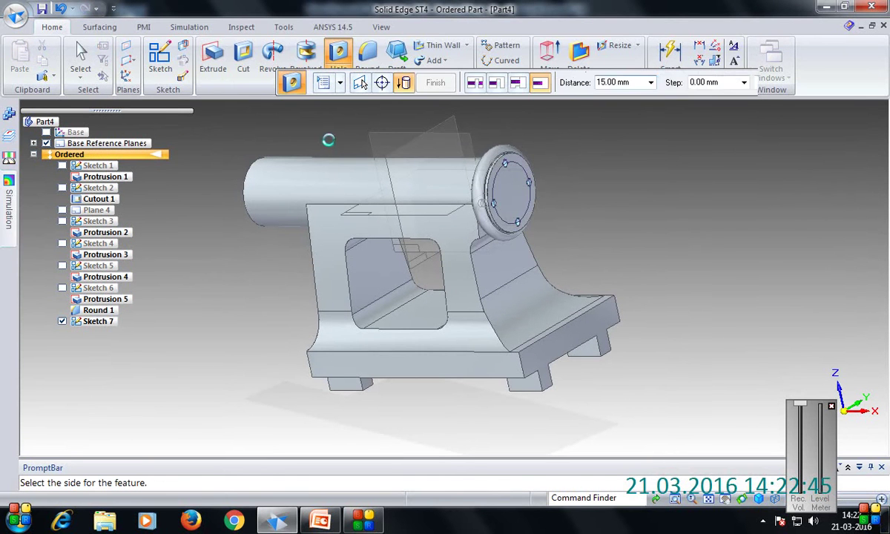
left_click(430, 83)
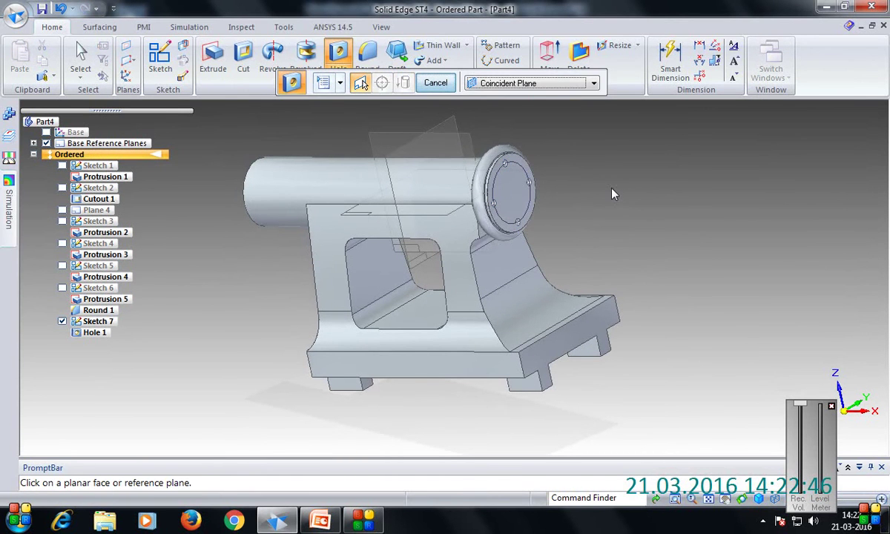
Round the edge where the unflanged end of the cylinder meets the block's end face with a 38 mm radius.
middle_click_drag(599, 224, 297, 126)
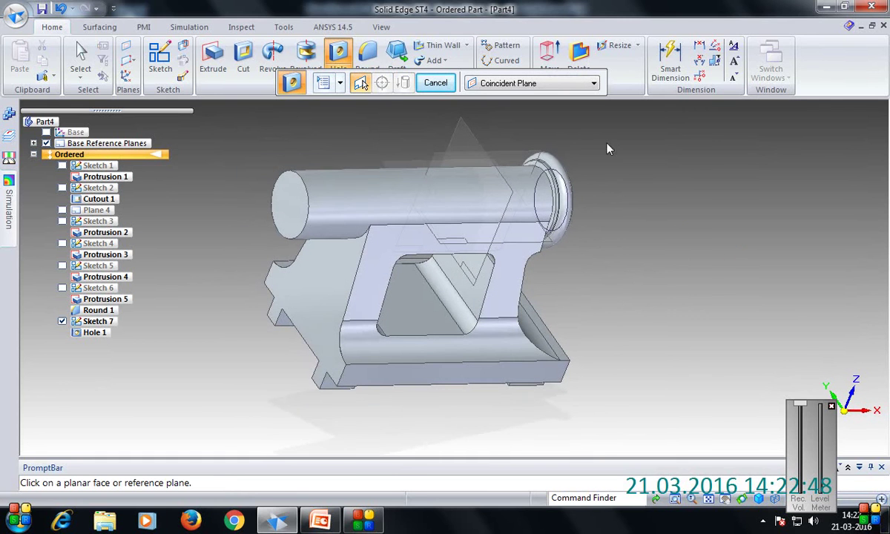
left_click(367, 56)
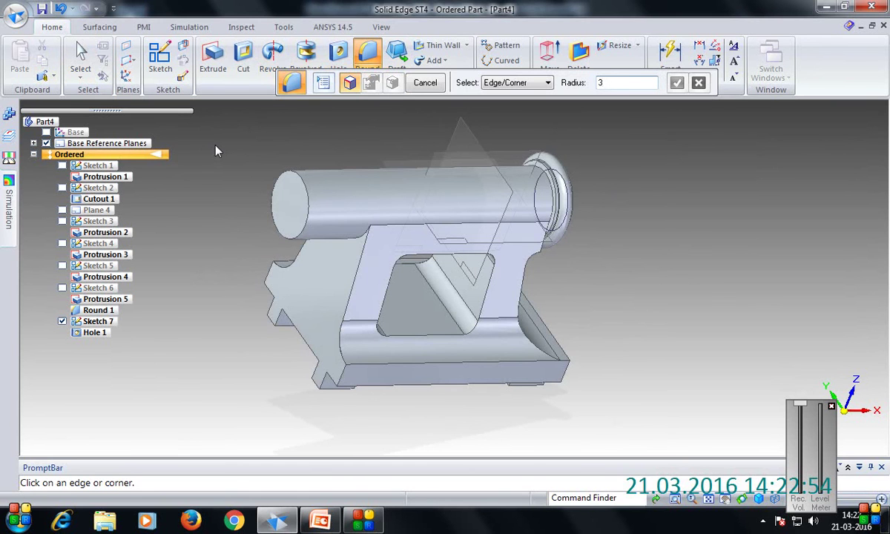
key("Return")
middle_click_drag(185, 160, 163, 167)
scroll(334, 178, "up", 2)
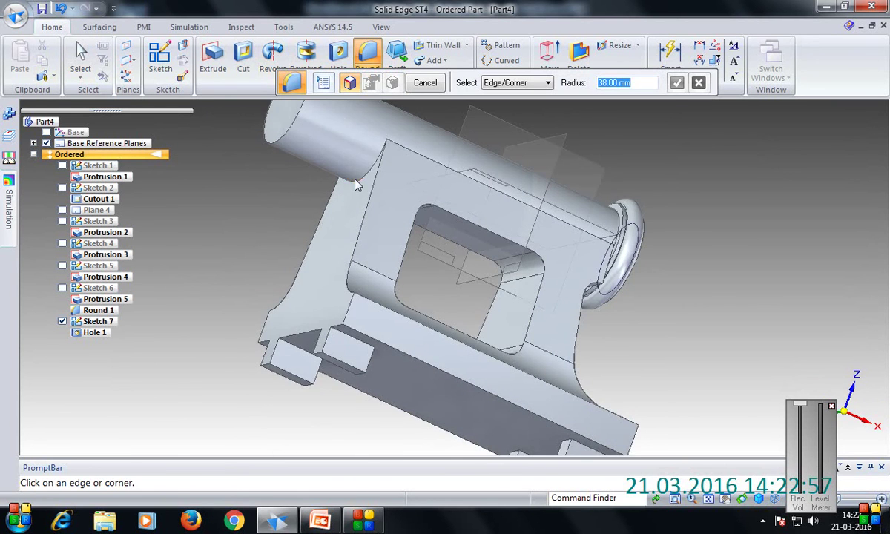
left_click(332, 167)
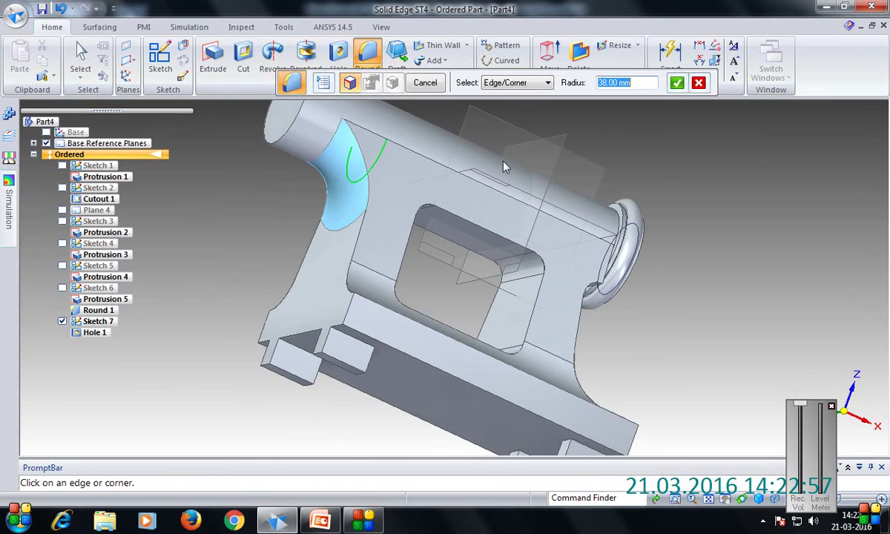
left_click(678, 82)
left_click(425, 83)
left_click(423, 83)
middle_click_drag(568, 129, 699, 262)
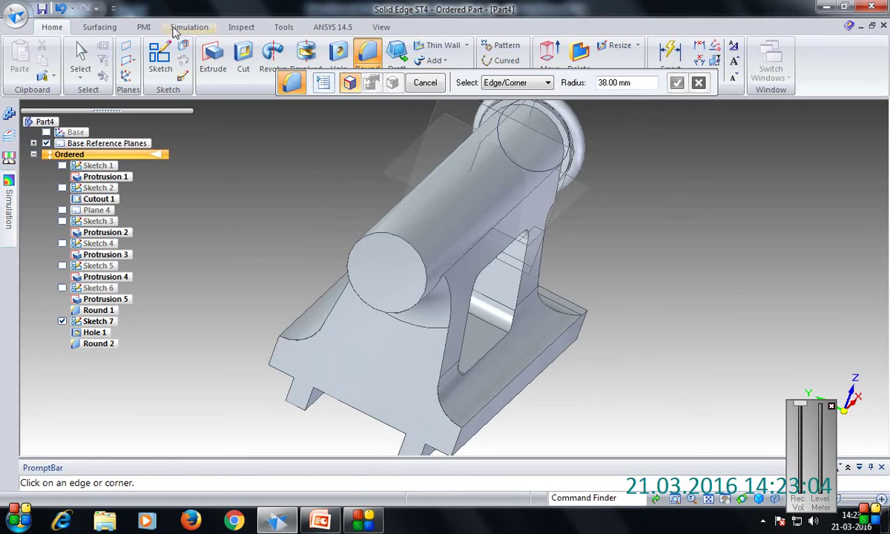
middle_click_drag(703, 192, 611, 169)
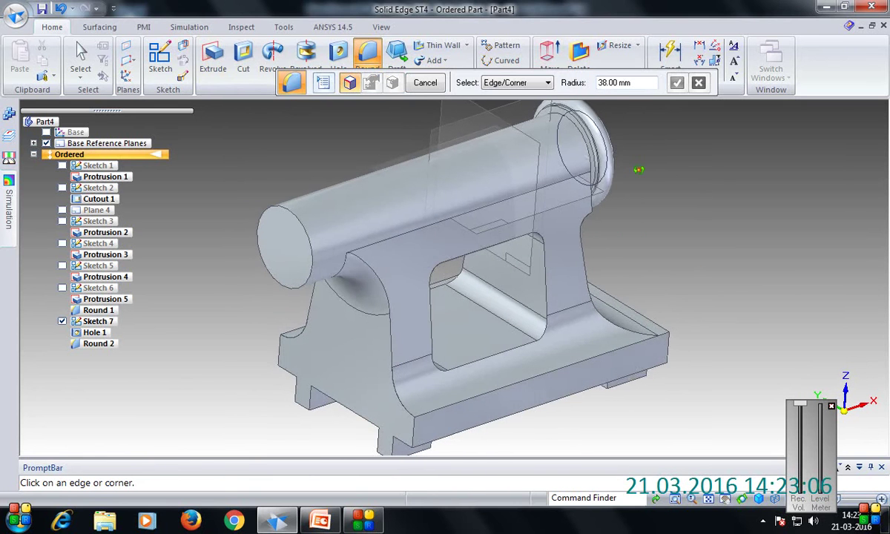
Create a reference plane parallel to the base's underside, offset 150 mm upward through the block.
left_click(158, 60)
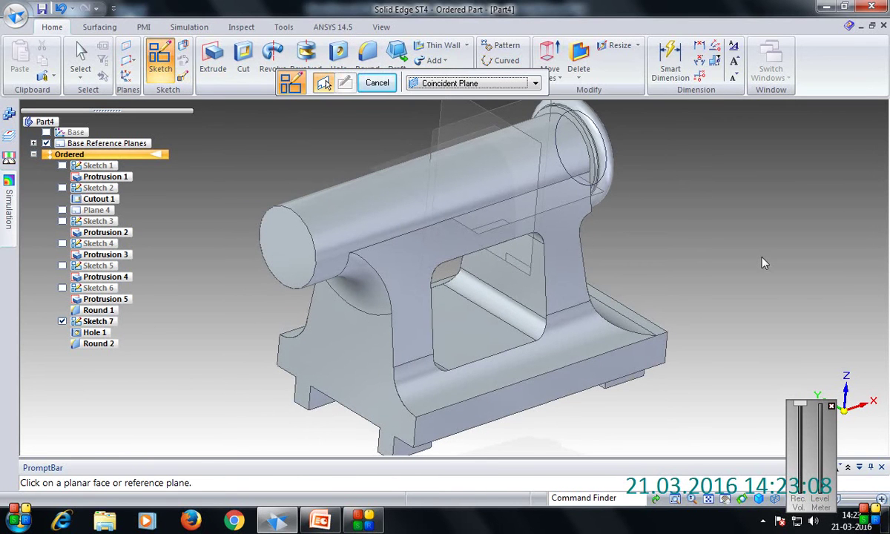
mouse_move(762, 251)
middle_mouse_down()
mouse_move(689, 175)
mouse_move(682, 143)
middle_mouse_up()
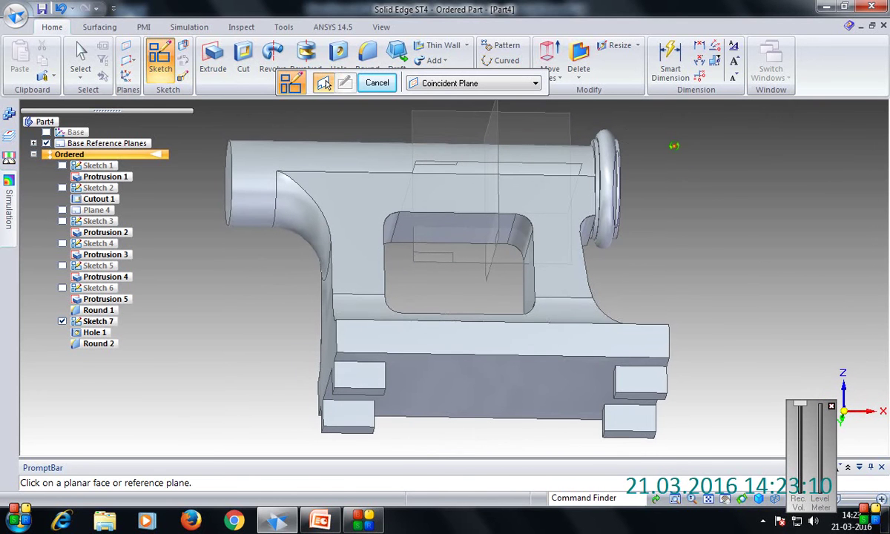
left_click(126, 46)
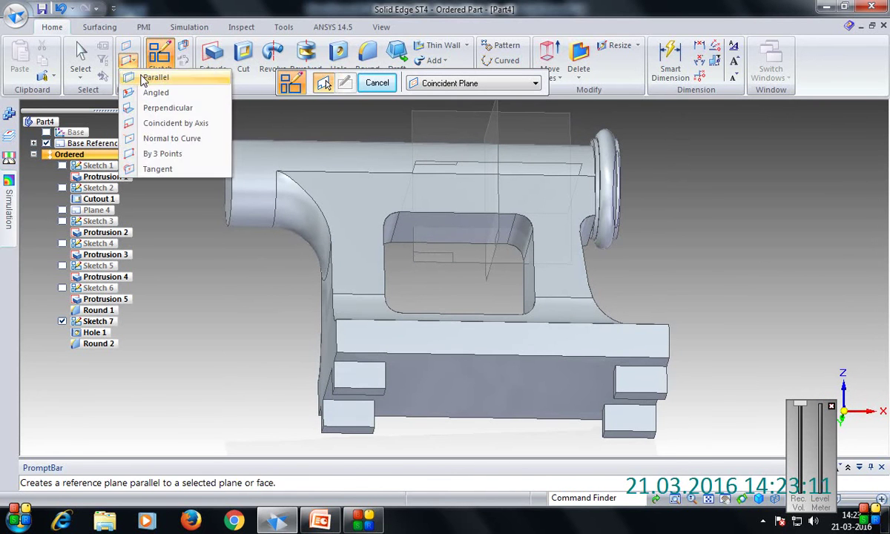
left_click(141, 75)
left_click(441, 369)
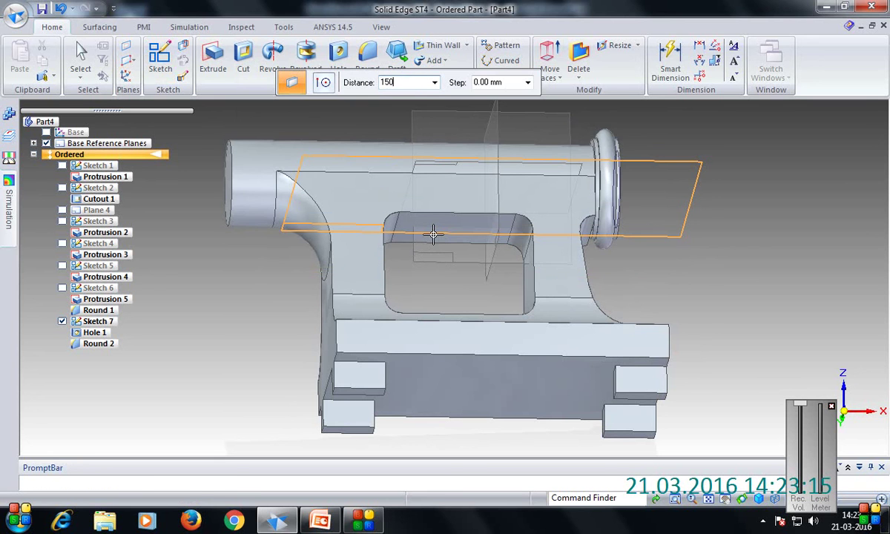
type("150")
key("Return")
left_click(435, 236)
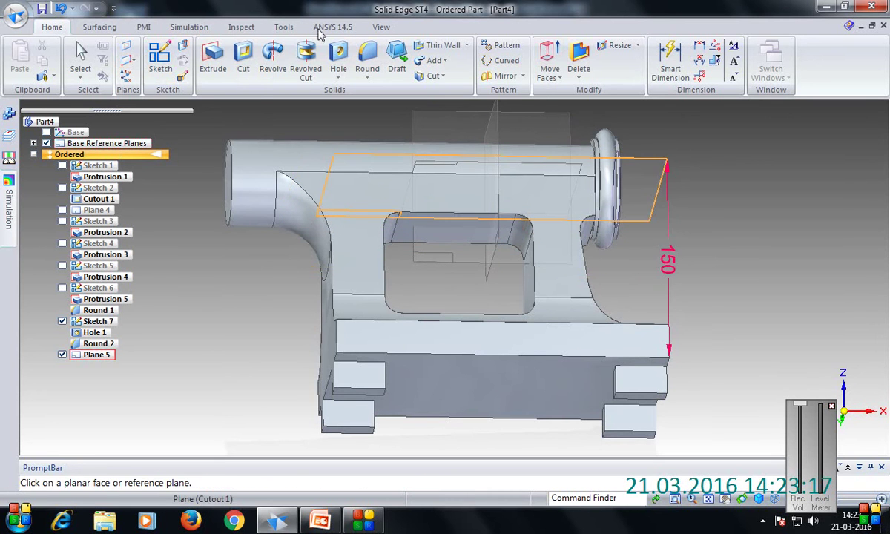
Start a sketch on the 150 mm offset plane and draw a 32 mm horizontal line inward from the cylinder's free-end corner.
left_click(160, 58)
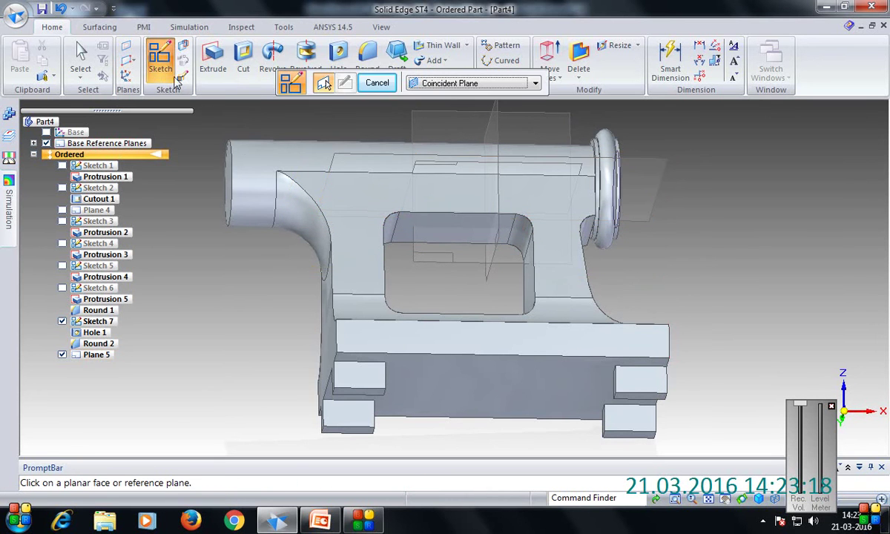
left_click(356, 163)
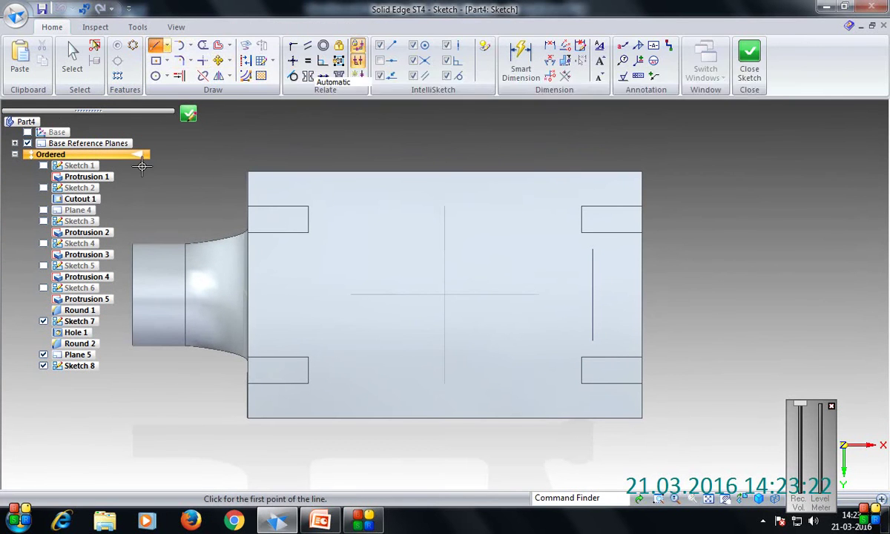
left_click(132, 346)
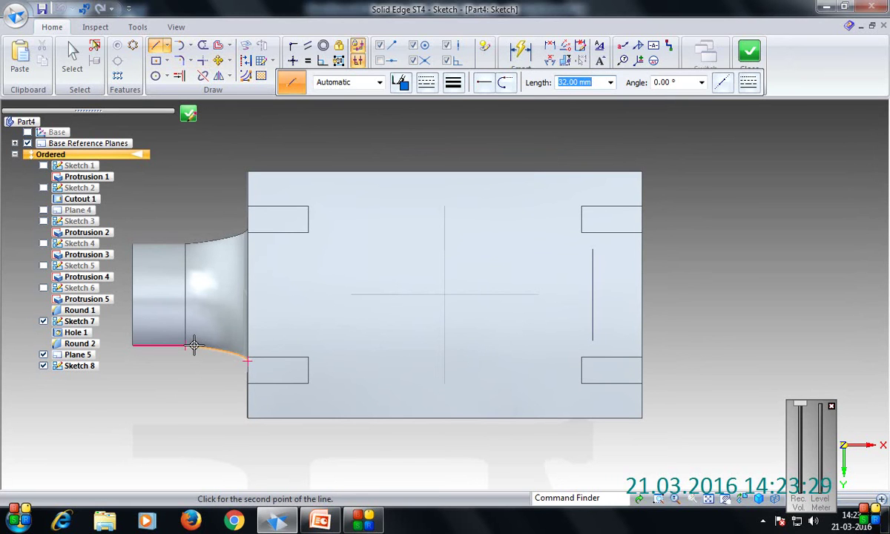
key("Tab")
key("Return")
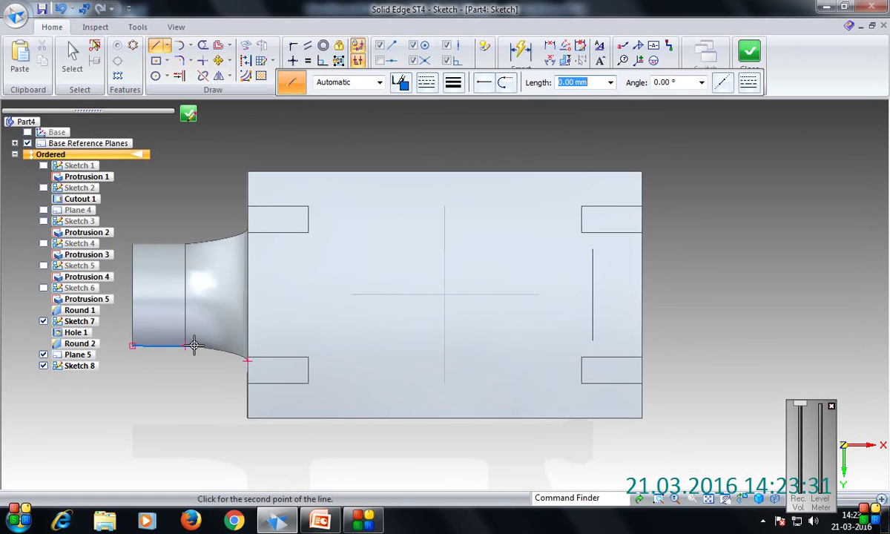
right_click(193, 308)
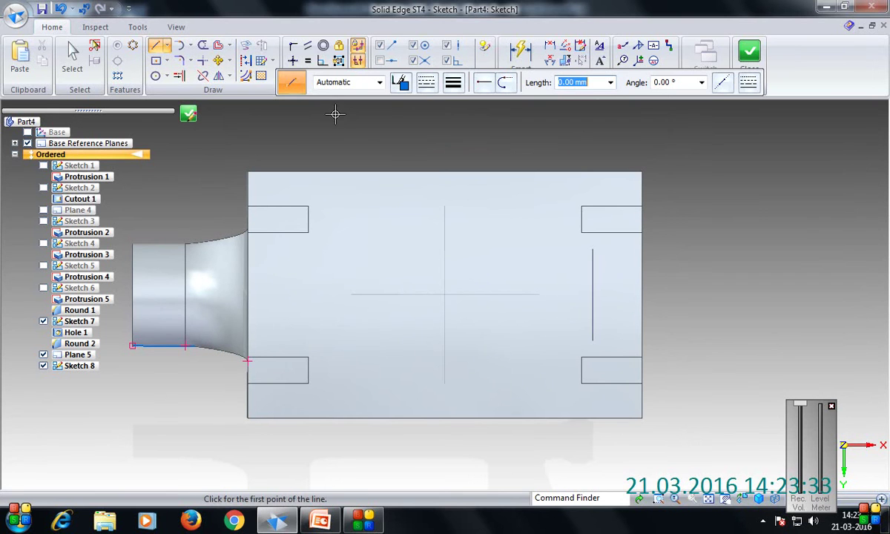
left_click(294, 61)
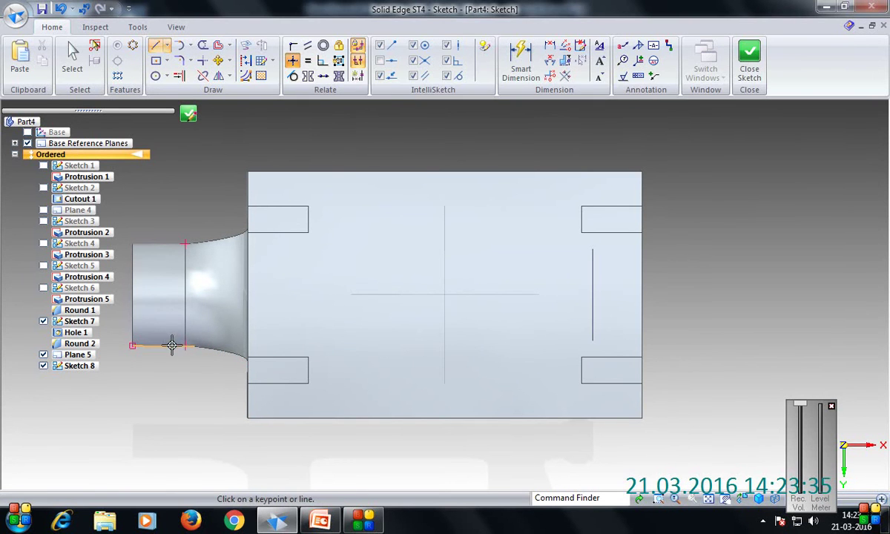
left_click(155, 47)
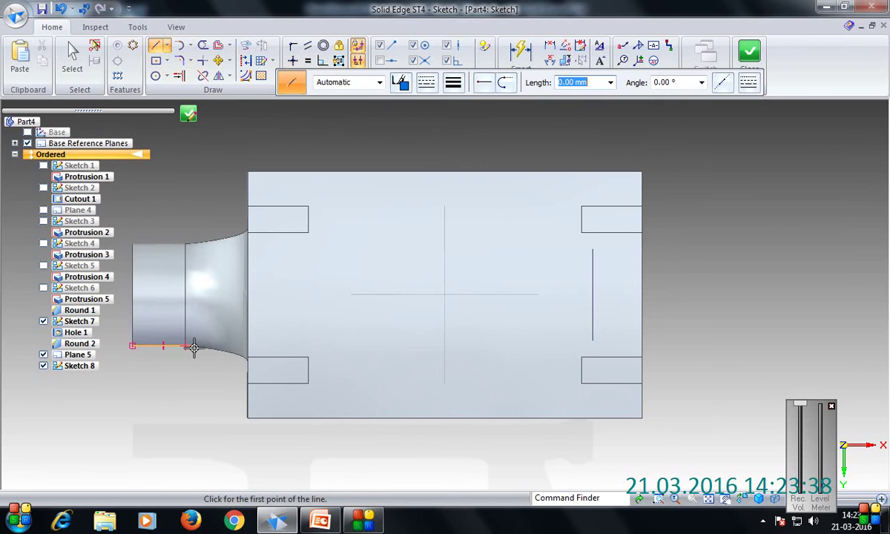
Draw a 40 mm diameter circle centred on the inner end of the 32 mm line.
left_click(155, 76)
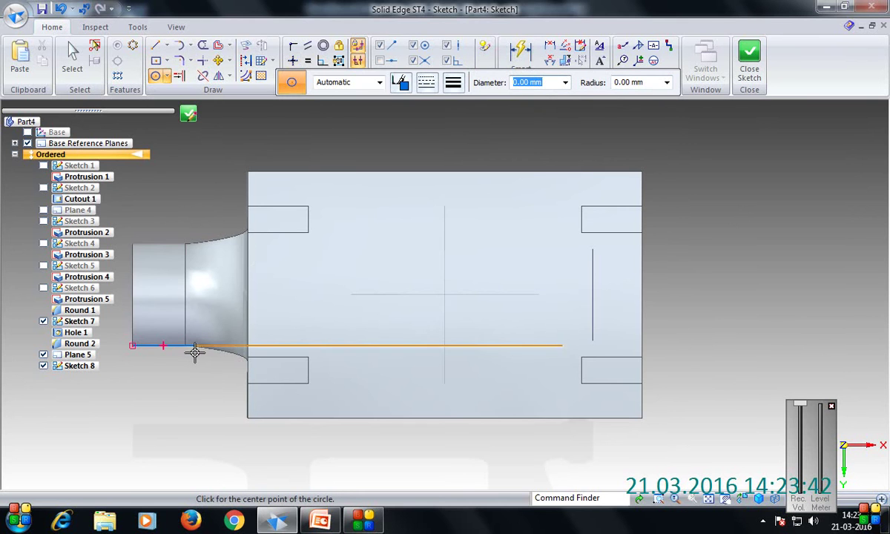
scroll(192, 348, "up", 1)
scroll(191, 350, "up", 1)
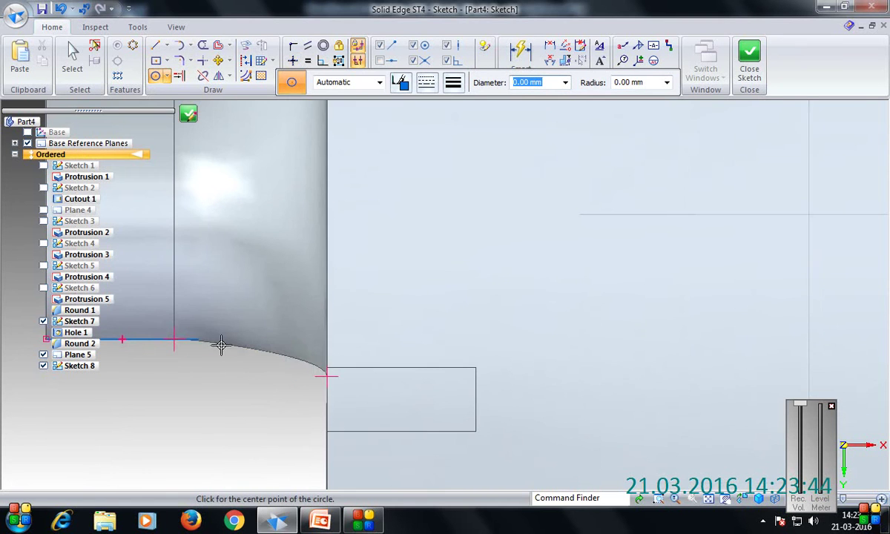
left_click(197, 339)
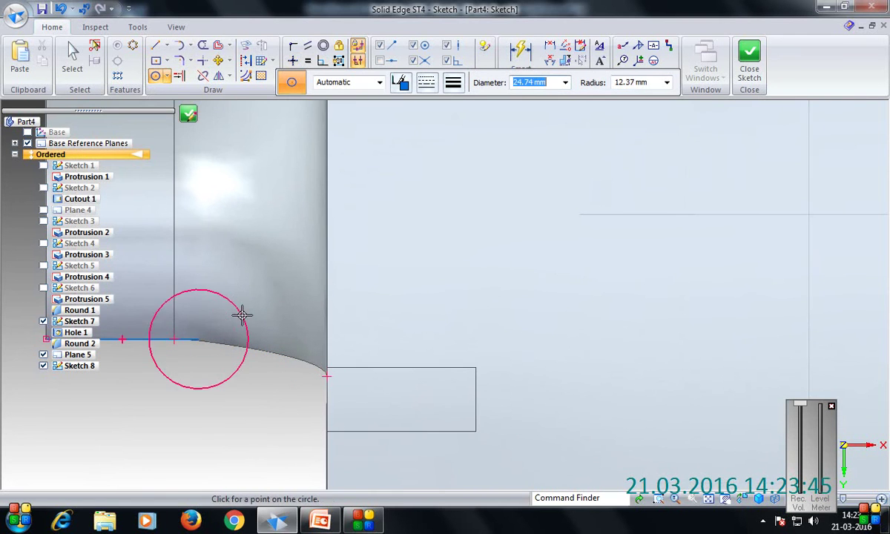
key("Return")
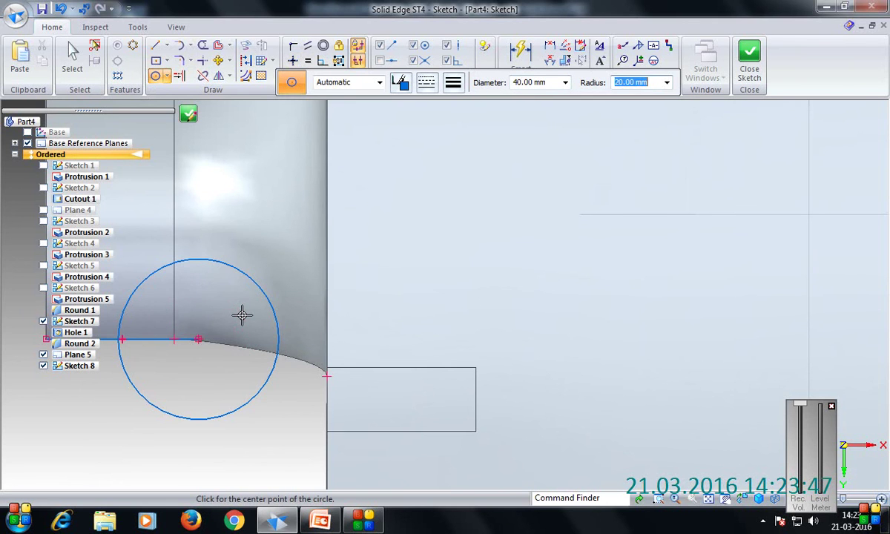
left_click(708, 499)
left_click(676, 499)
left_click_drag(234, 461, 338, 222)
key("Escape")
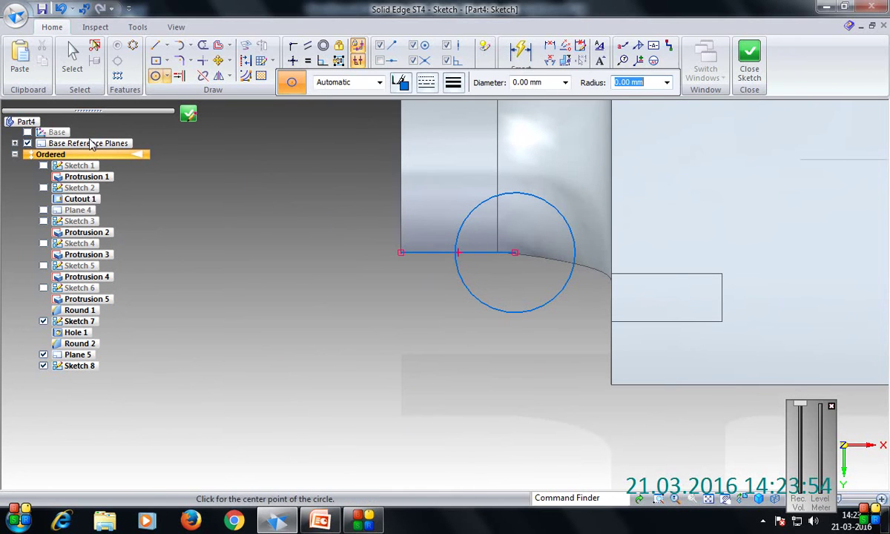
Draw a 31 mm vertical line along the cylinder's end edge from the corner, continued by a 25 mm horizontal line inward.
left_click(155, 45)
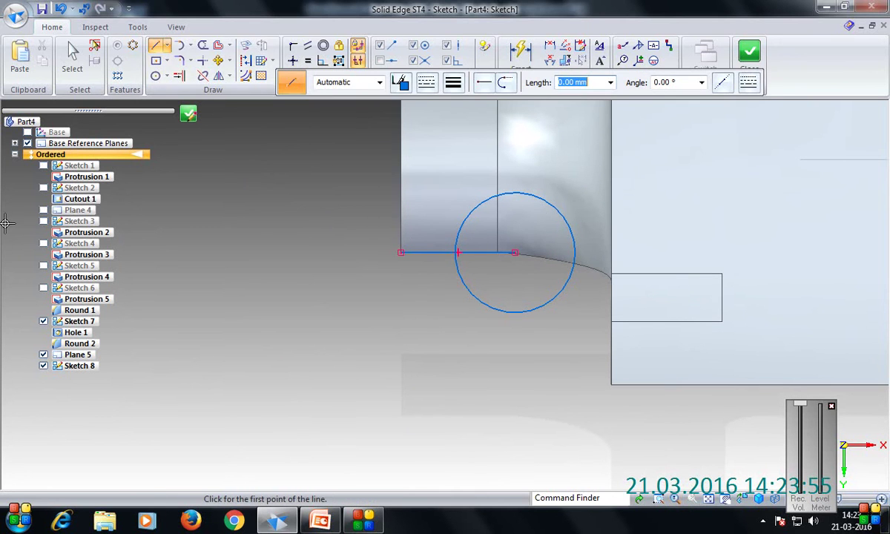
left_click(401, 251)
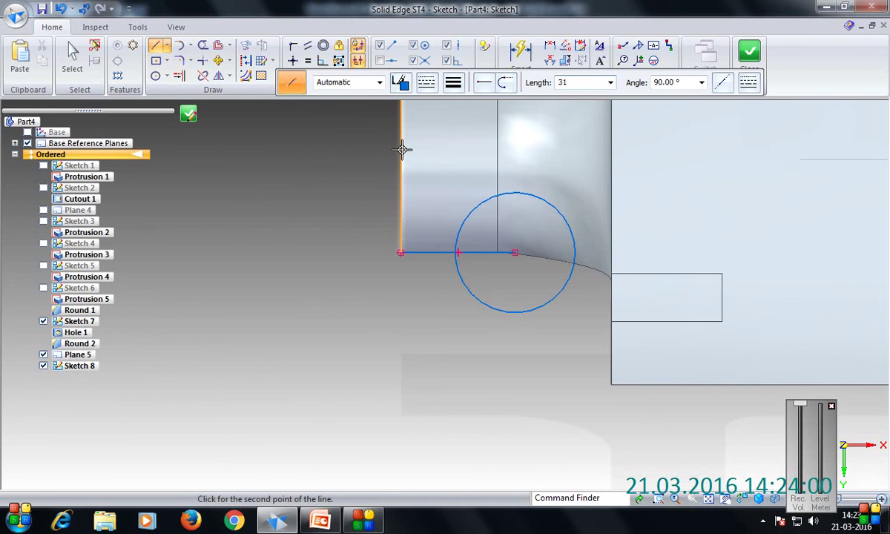
type("31")
key("Tab")
left_click(401, 150)
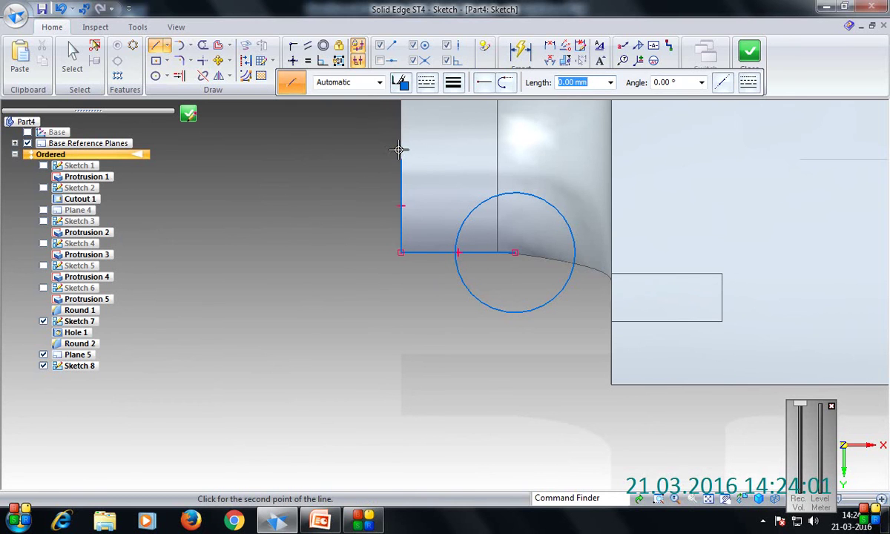
scroll(676, 380, "down", 2)
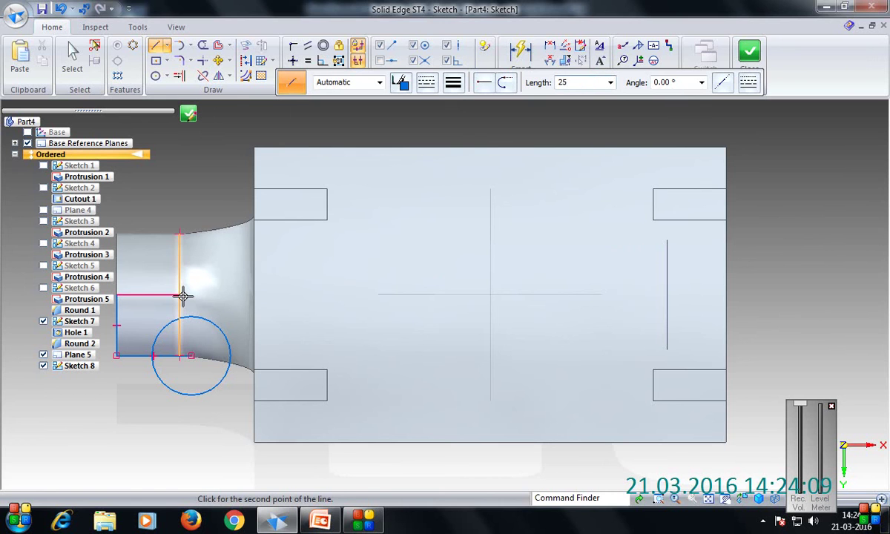
key("Return")
right_click(217, 269)
Place a centred rectangle 4.5 mm wide and 12 mm high, rotated 90°, on the inner end of the 25 mm line.
left_click(156, 62)
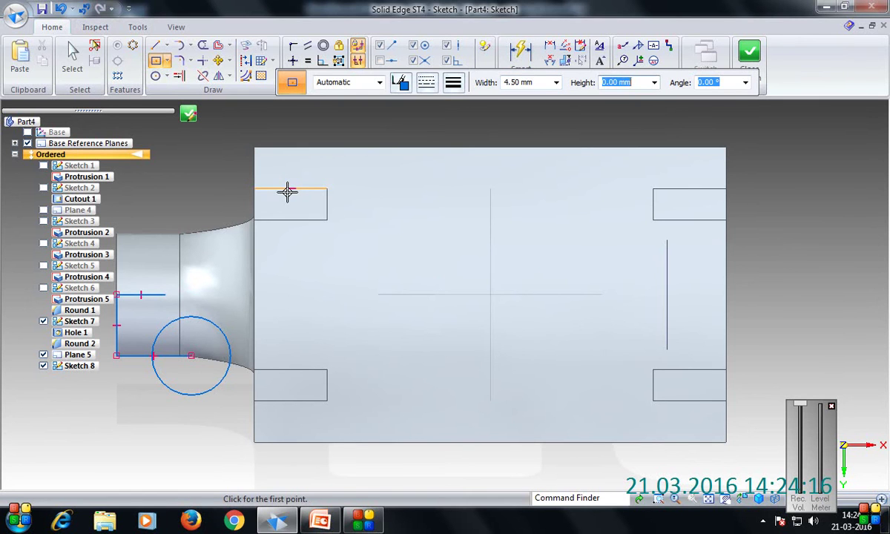
type("12")
key("Return")
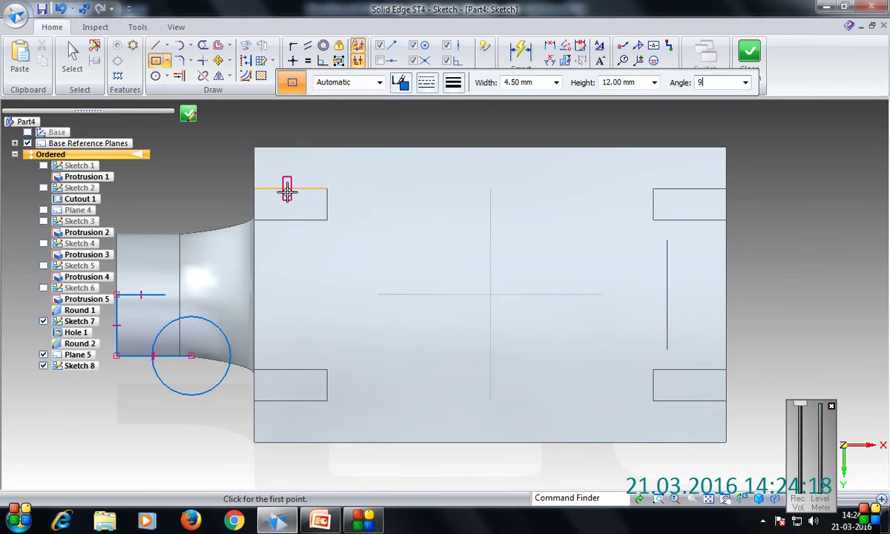
key("Return")
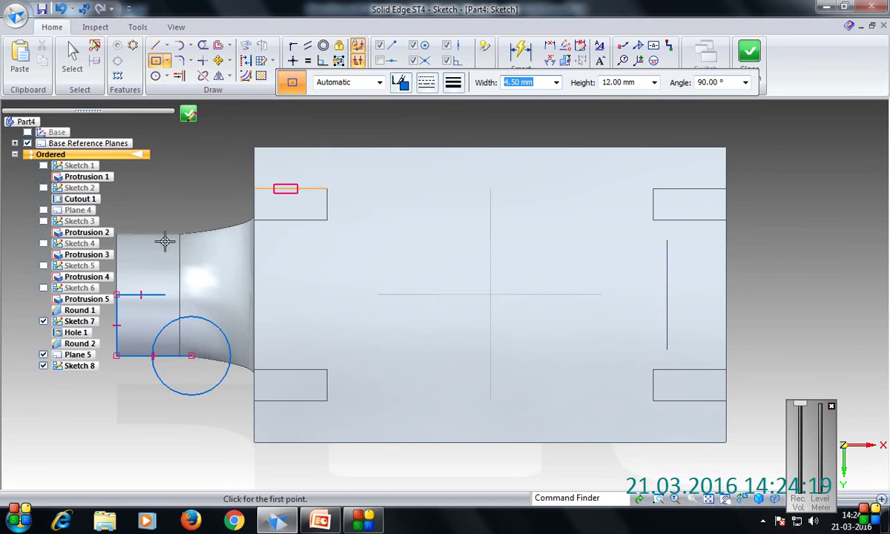
scroll(165, 295, "up", 4)
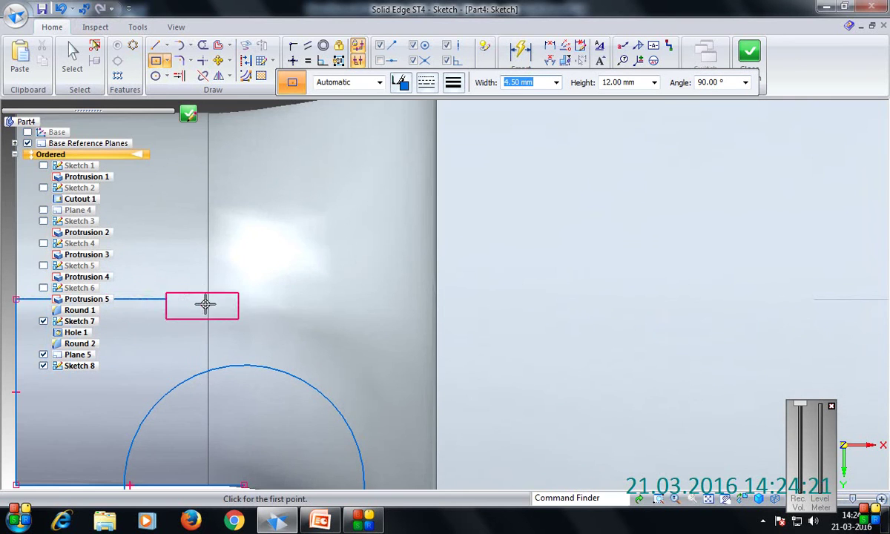
left_click(166, 299)
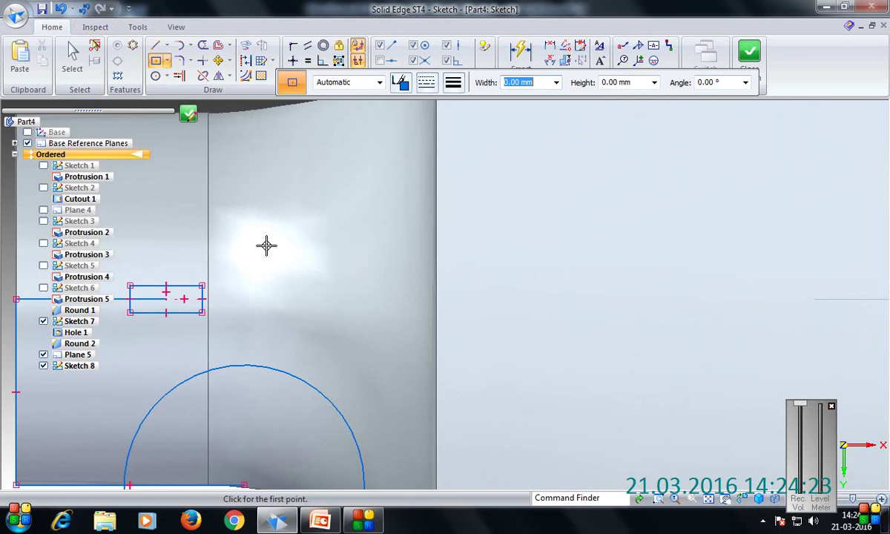
Draw a 6 mm diameter circle centred on the inner end of the 25 mm line, inside the rectangle.
left_click(155, 76)
left_click(166, 298)
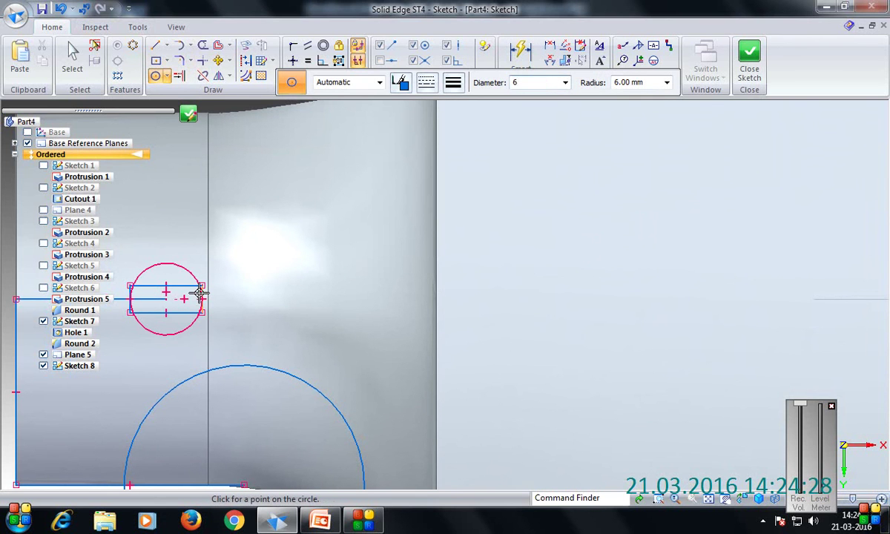
key("Return")
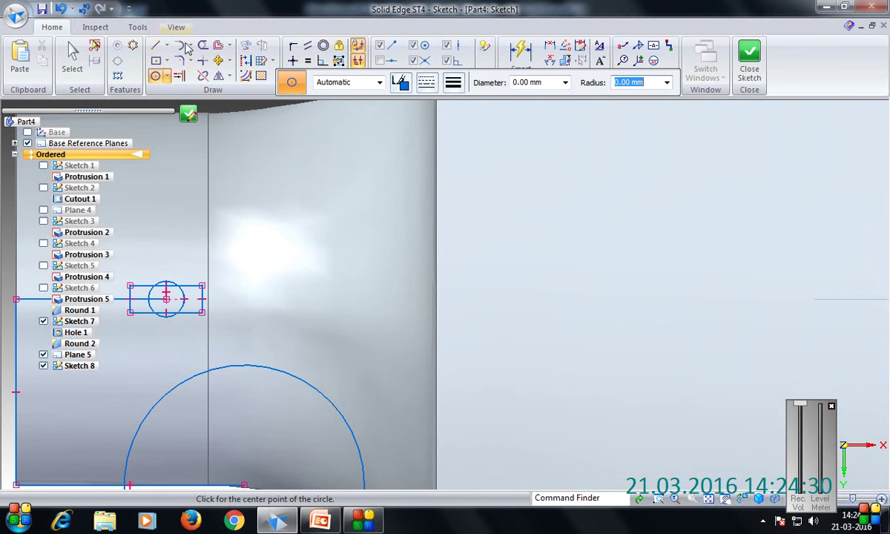
Trim away the 25 mm line running into the small rectangle and circle, and finish the sketch.
left_click(203, 46)
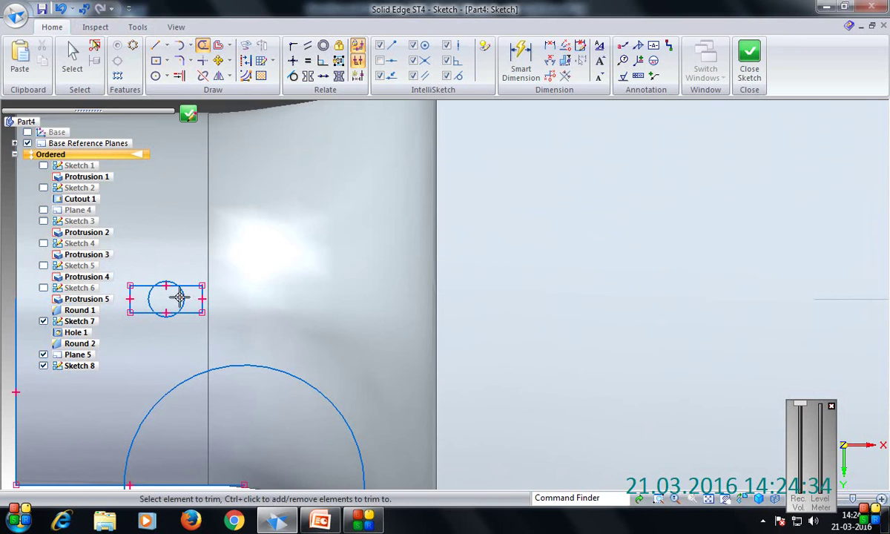
left_click(188, 113)
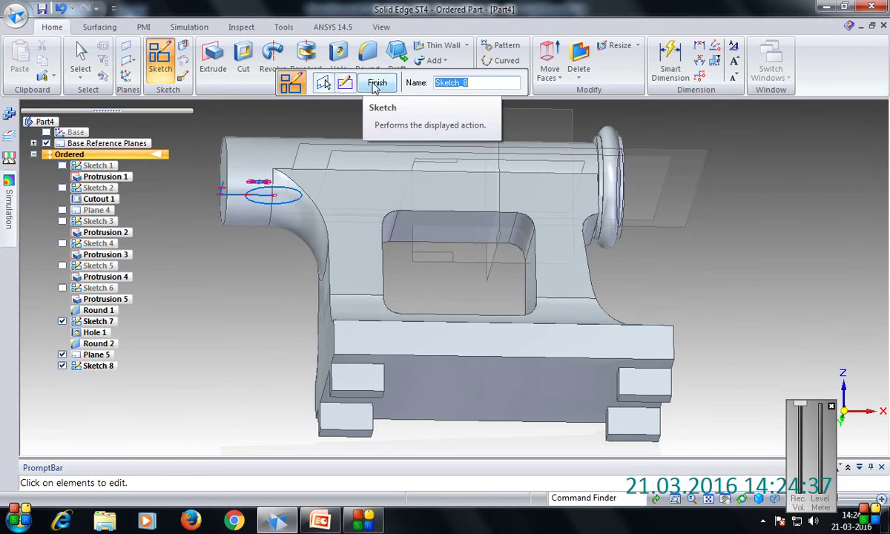
left_click(375, 83)
middle_click_drag(387, 143, 434, 228)
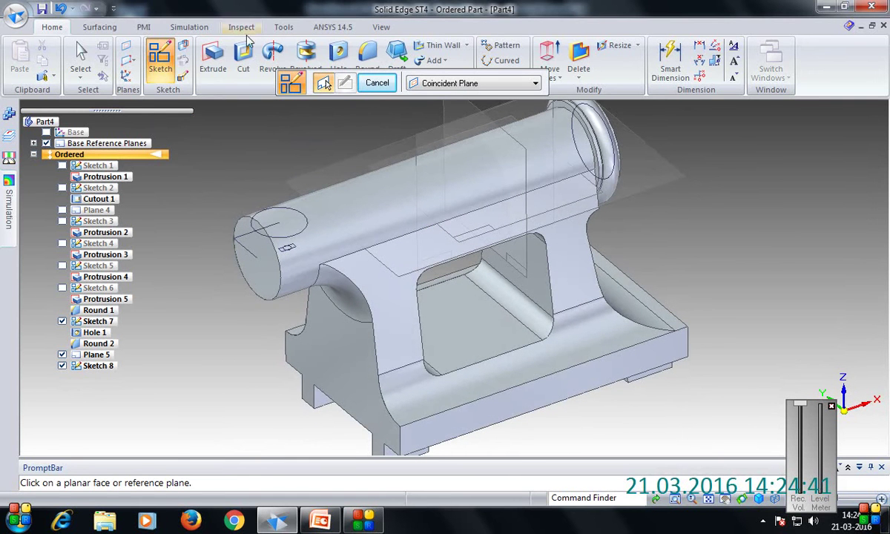
Extrude the 40 mm circle beside the cylinder's free end symmetrically by a total of 70 mm.
left_click(213, 54)
left_click(293, 213)
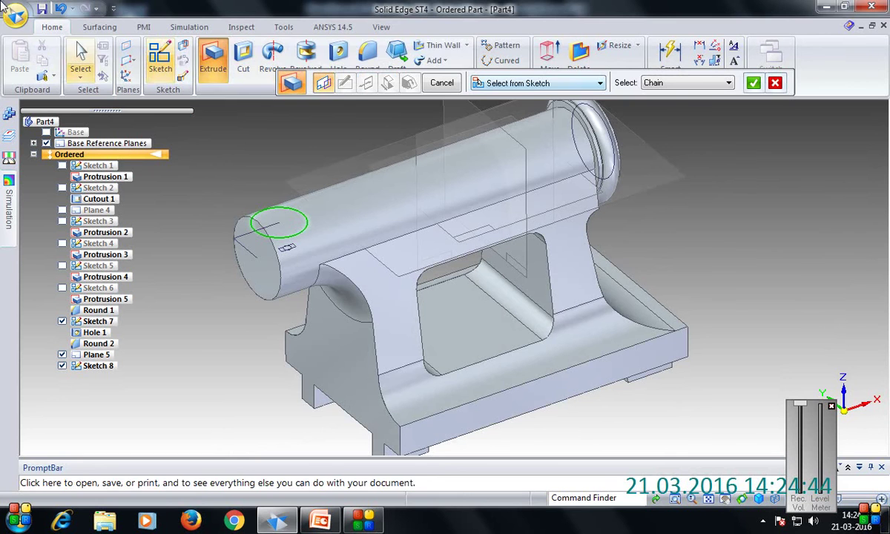
left_click(753, 84)
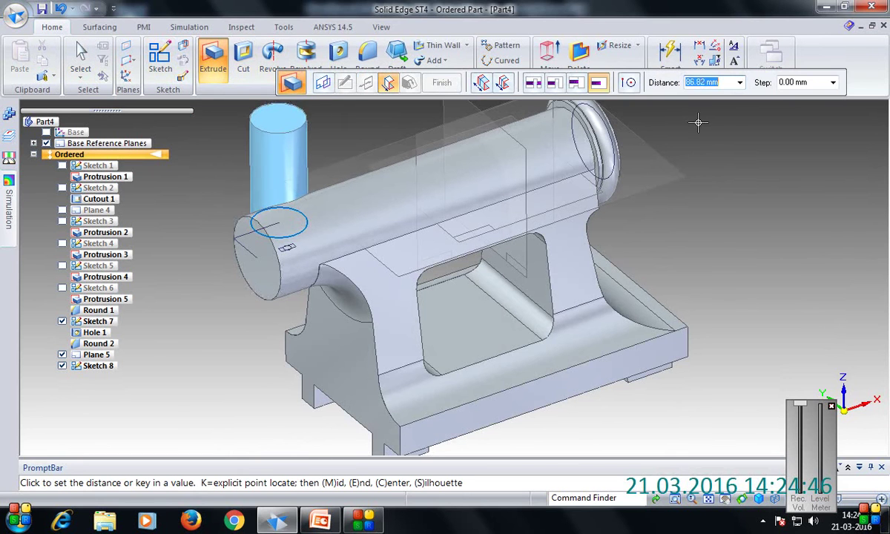
left_click(502, 83)
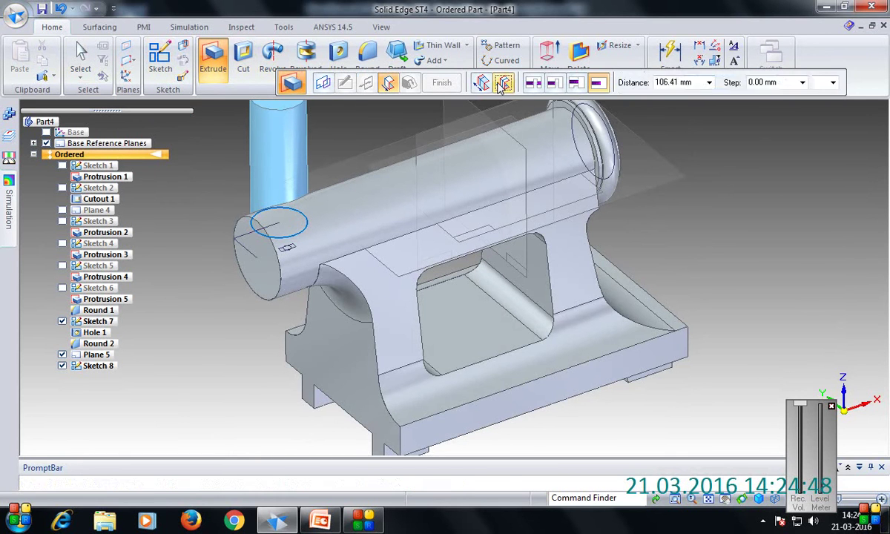
type("7")
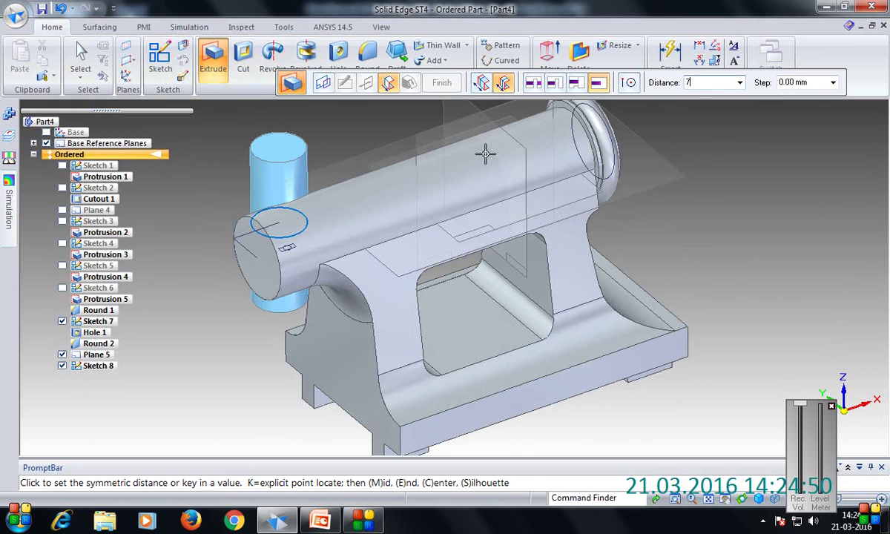
type("0")
key("Return")
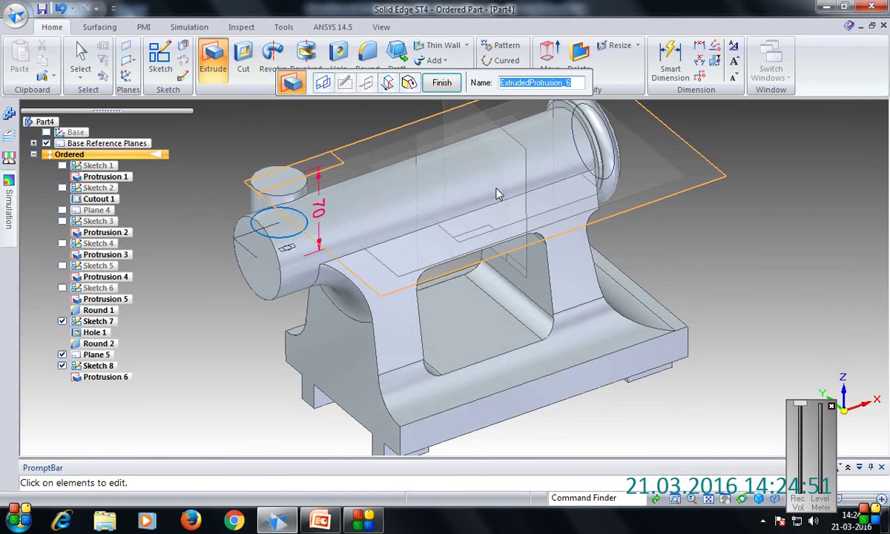
middle_click_drag(504, 186, 578, 193)
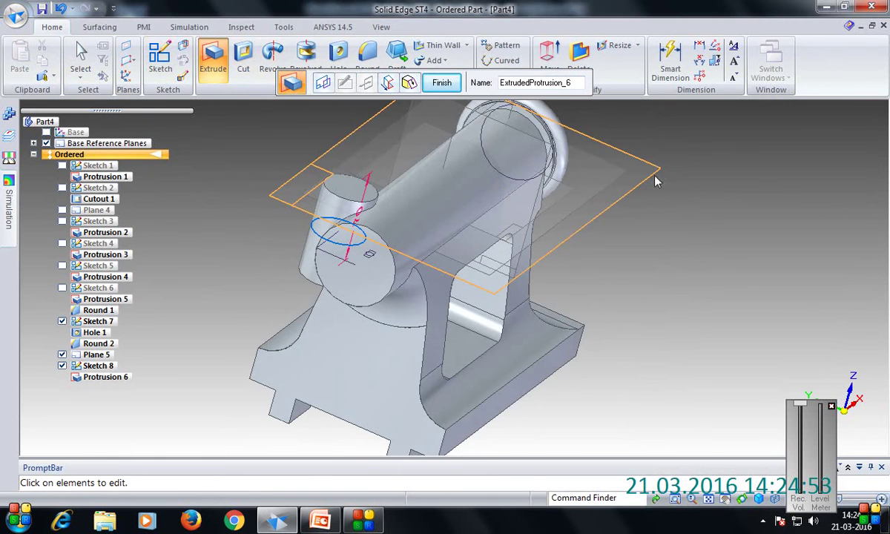
left_click(442, 82)
Set up a simple hole with a 22 mm diameter and the through-next extent.
middle_click_drag(674, 198, 683, 216)
left_click(337, 52)
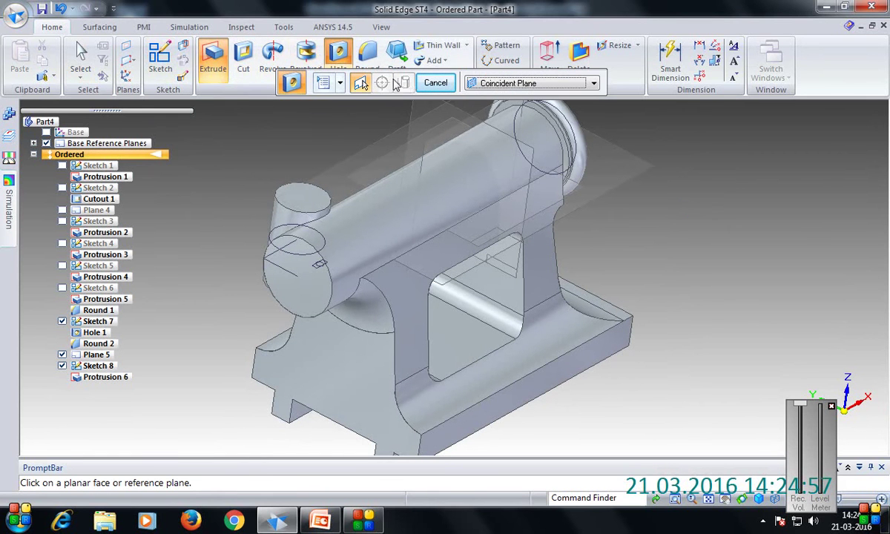
left_click(324, 82)
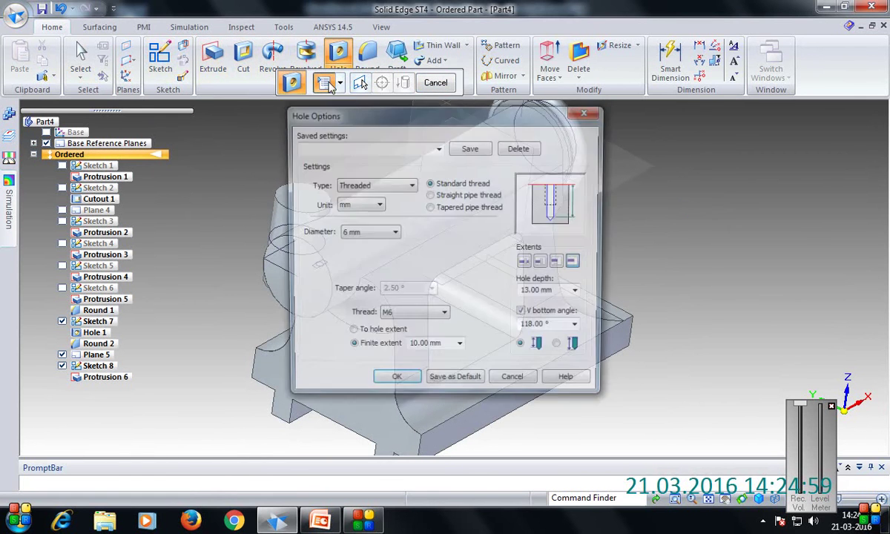
left_click(409, 185)
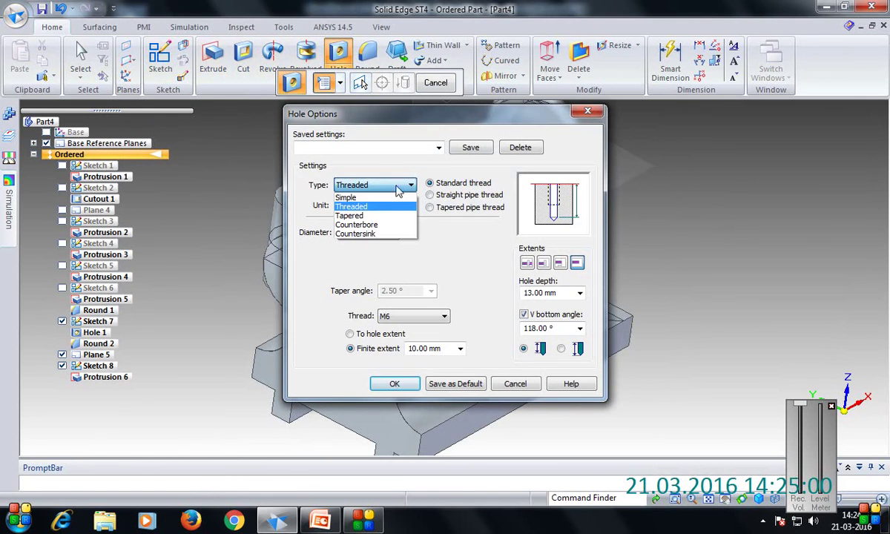
left_click(371, 196)
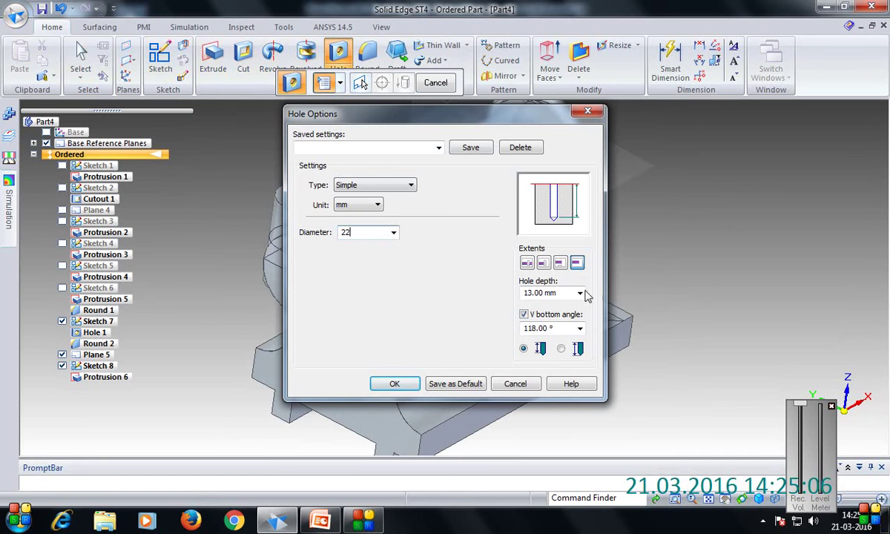
left_click(543, 265)
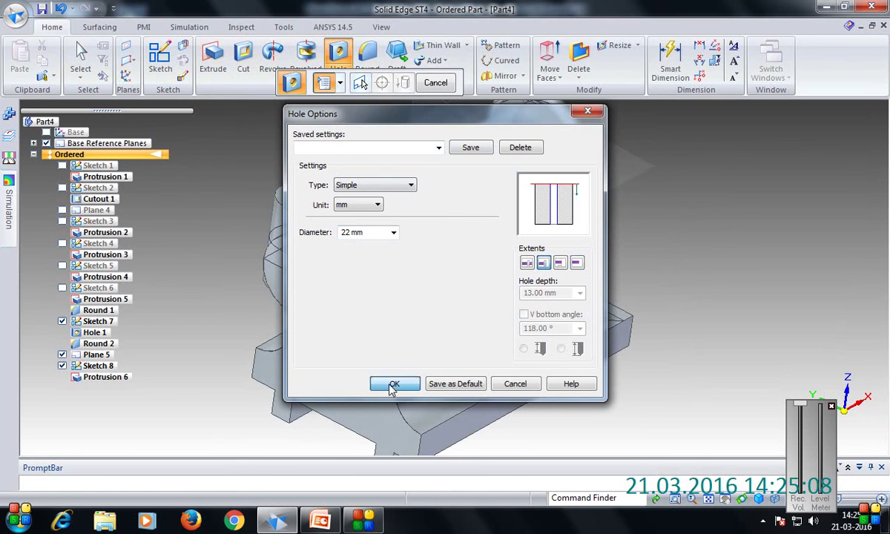
left_click(395, 383)
Try to place the hole at the centre of the vertical boss's upper face, directed upward.
left_click(310, 199)
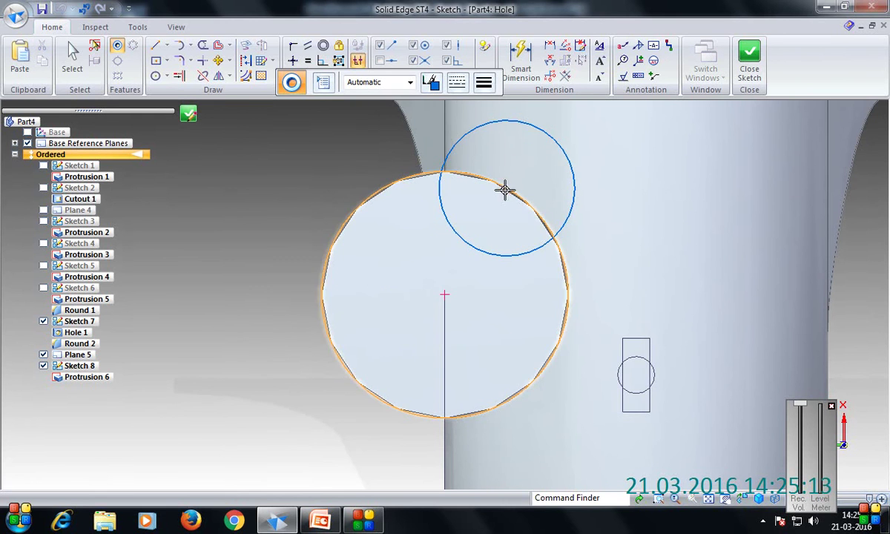
left_click(445, 294)
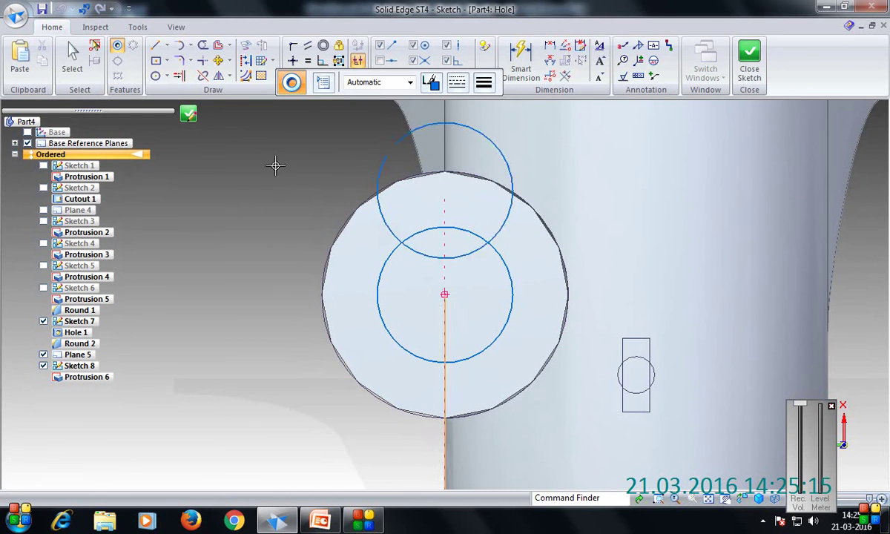
left_click(188, 114)
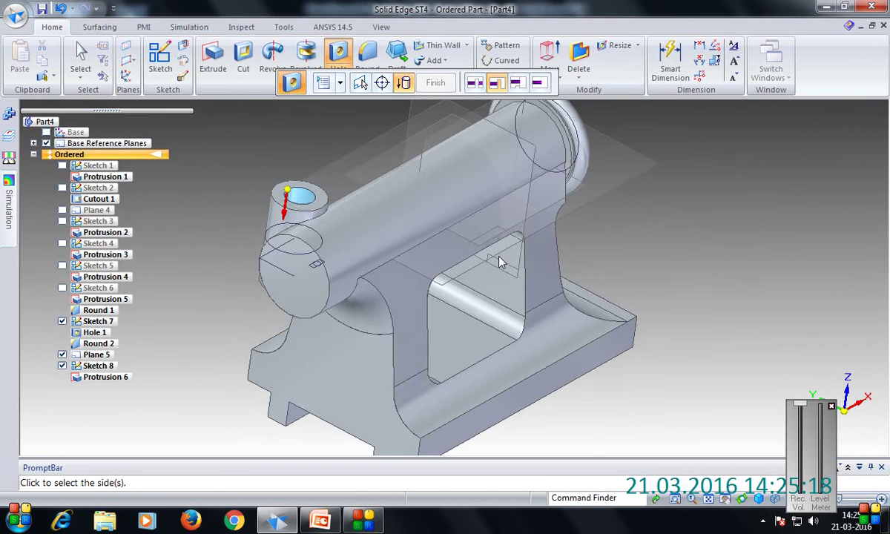
left_click(519, 216)
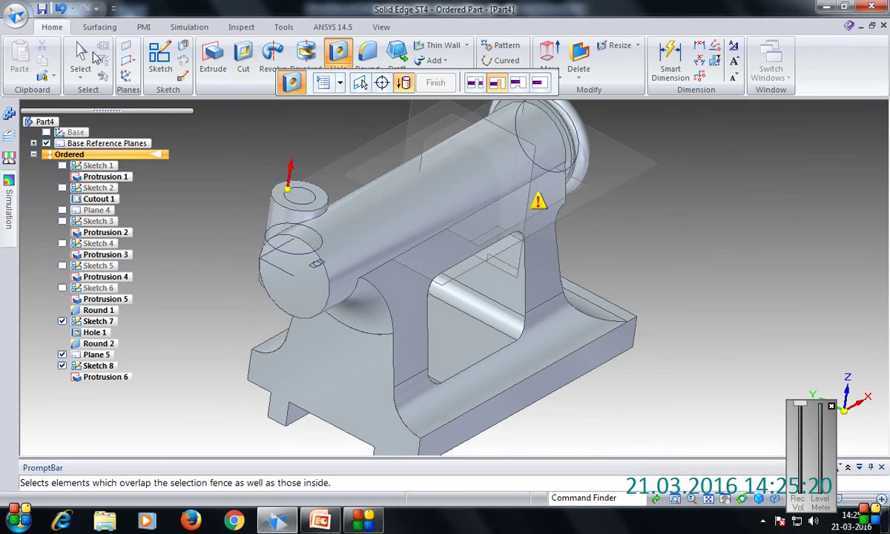
key("Escape")
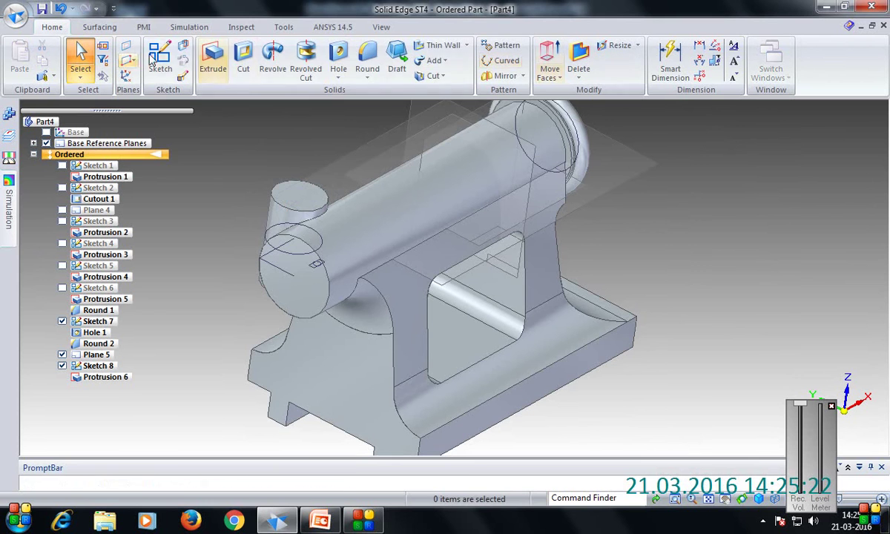
Start a sketch on the cylinder's free end face and include the horizontal and vertical reference plane lines.
left_click(160, 58)
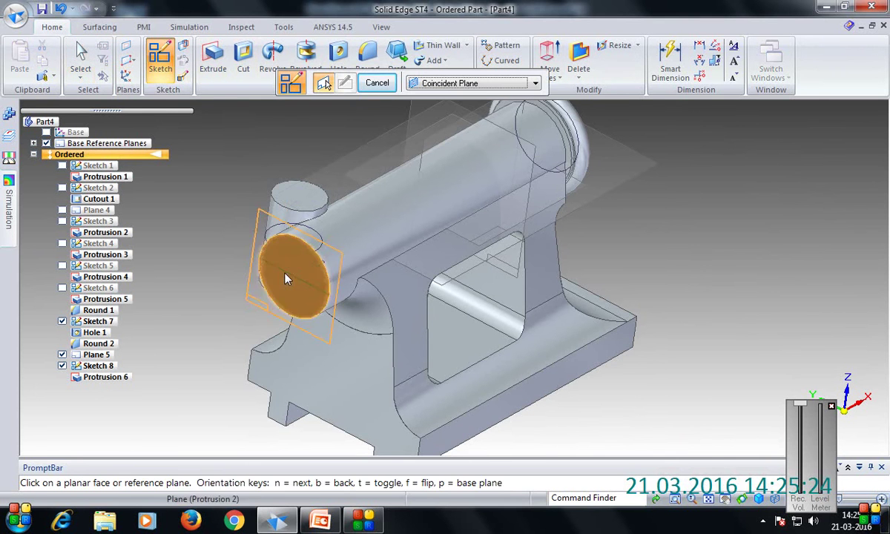
left_click(269, 257)
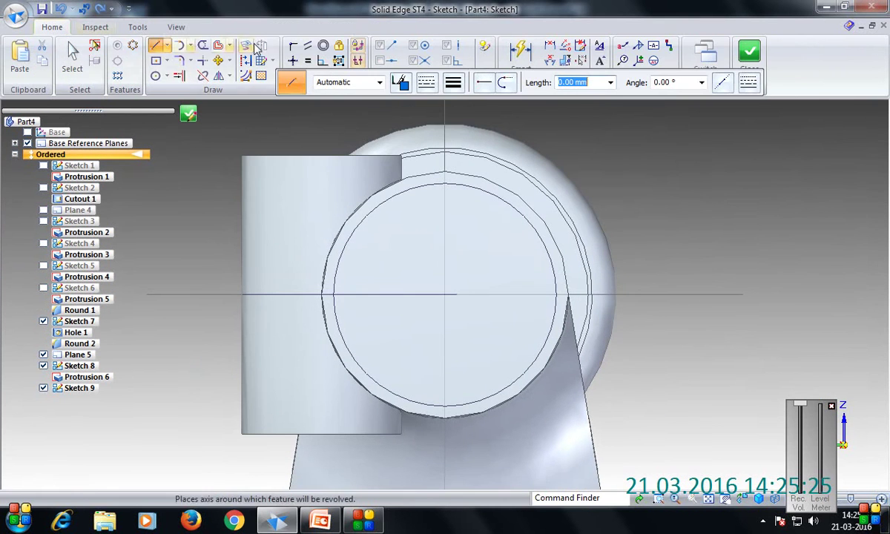
left_click(246, 45)
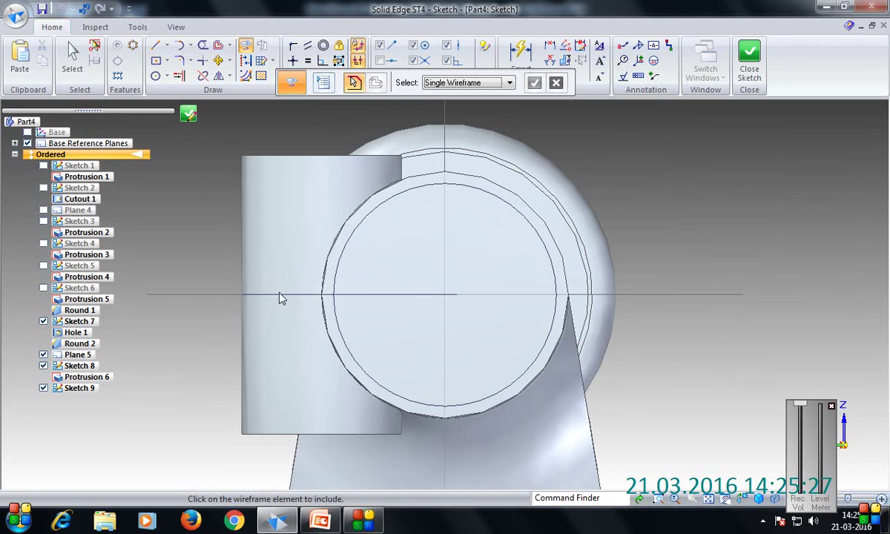
left_click(185, 299)
left_click(446, 264)
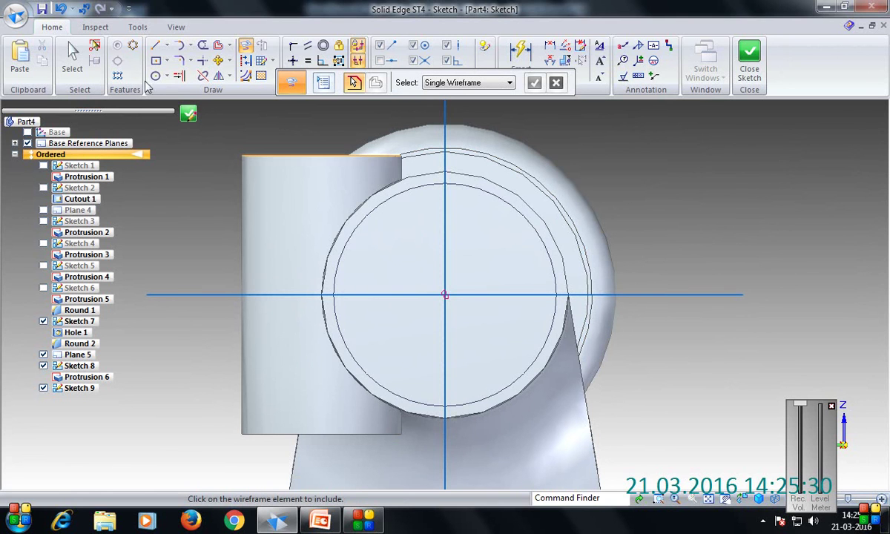
Offset the included horizontal line by 2 mm to both of its sides.
left_click(218, 45)
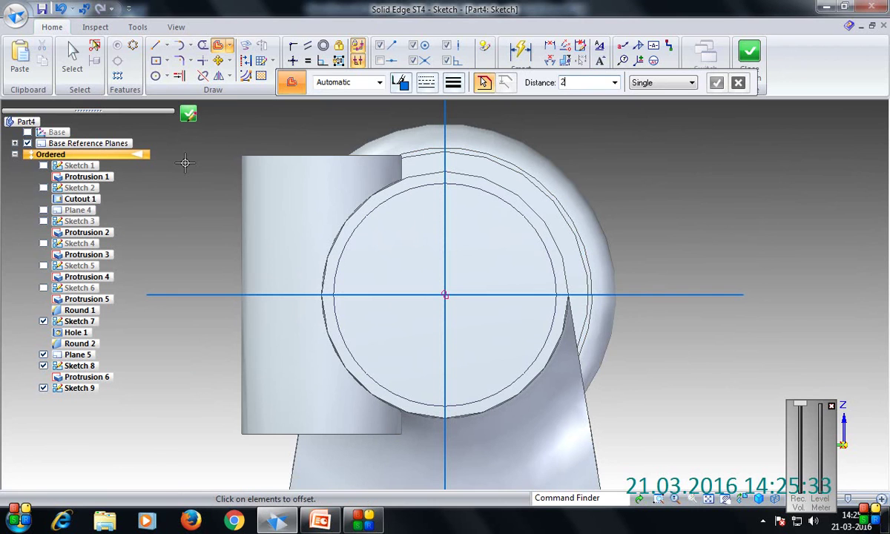
type("2")
left_click(357, 295)
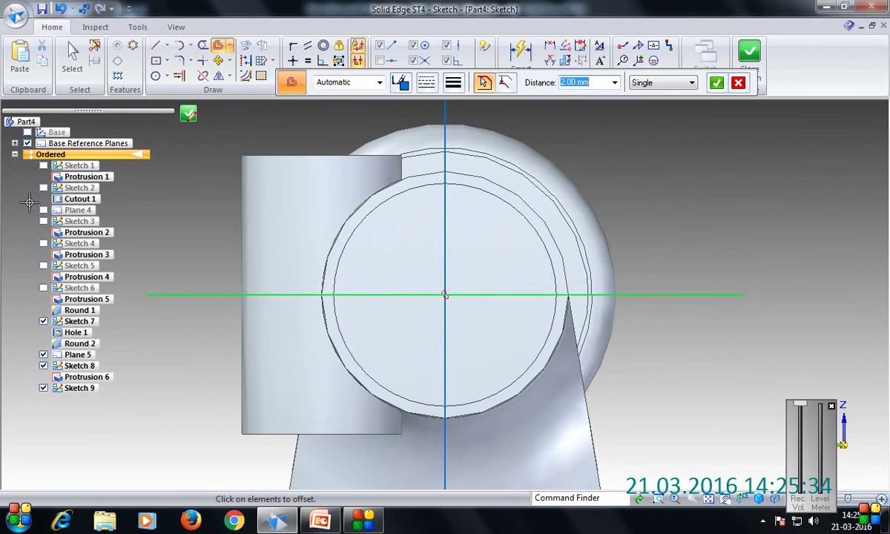
left_click(717, 82)
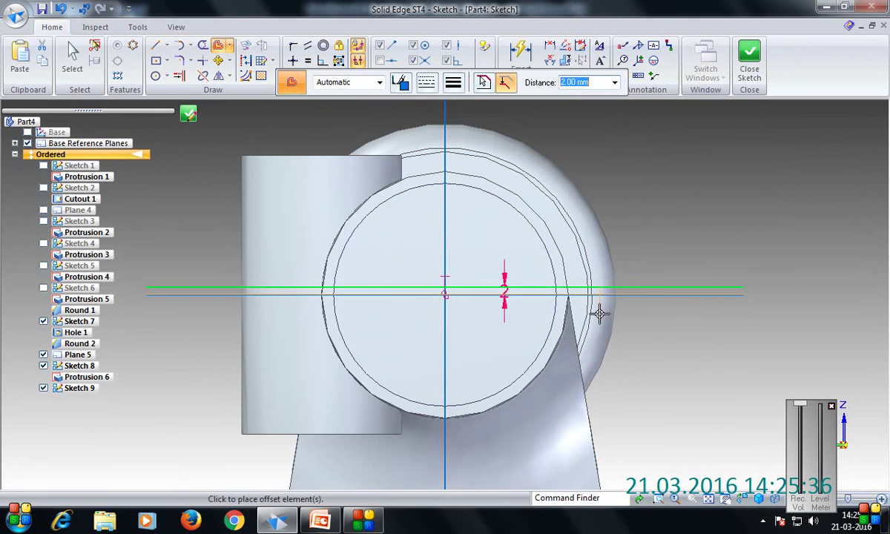
left_click(596, 338)
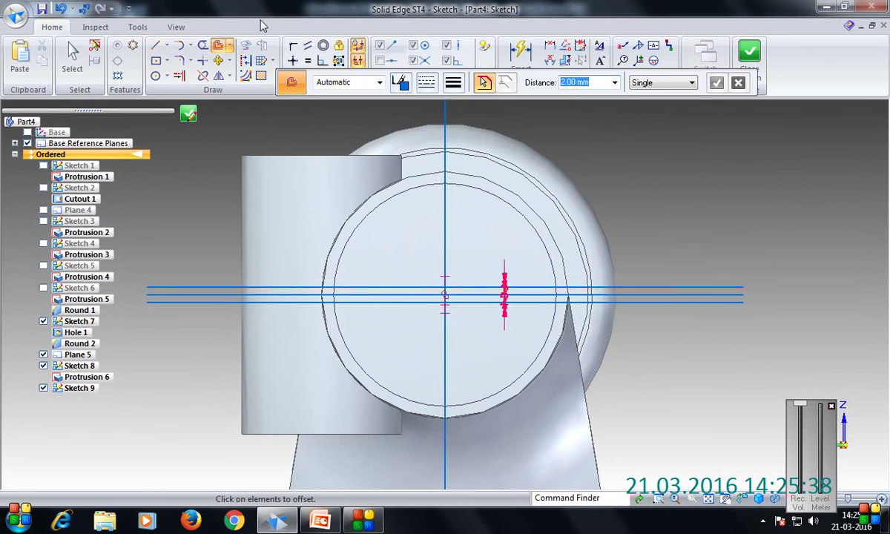
Trim the vertical line outside the offsets, the horizontals beyond the cylinder's centre and the remaining middle line.
left_click(203, 46)
left_click_drag(489, 249, 451, 240)
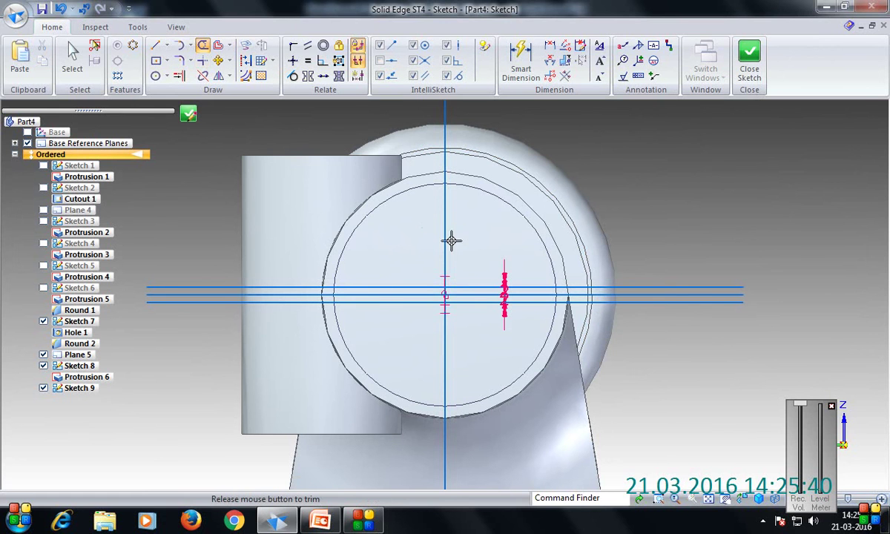
left_click_drag(435, 351, 421, 349)
scroll(453, 320, "up", 5)
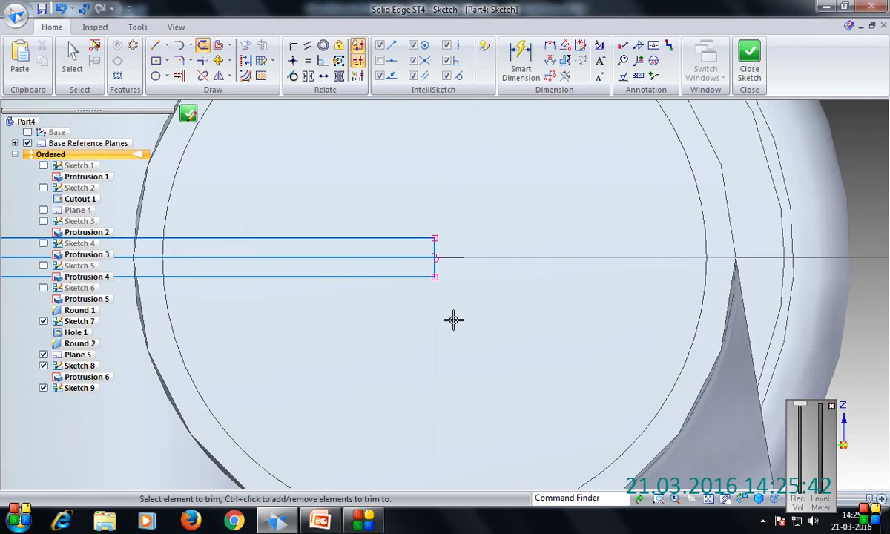
left_click_drag(419, 267, 414, 258)
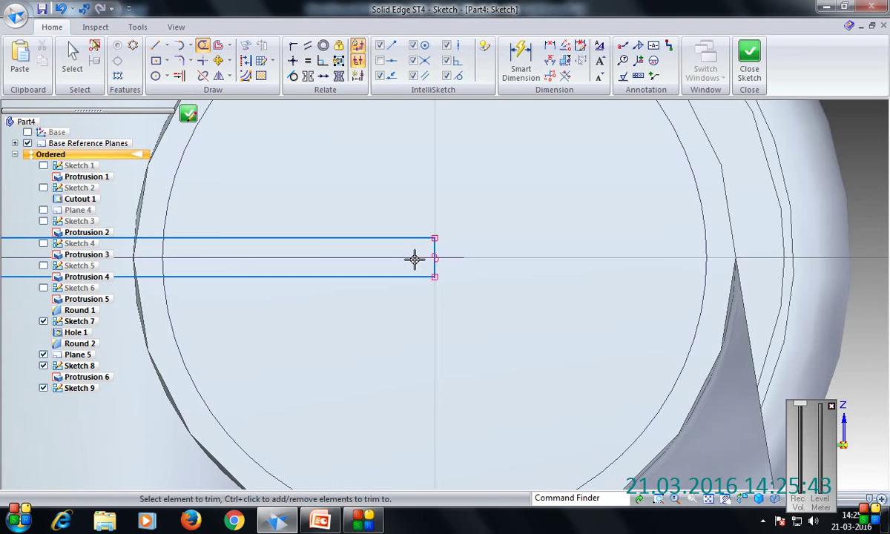
Close the slot profile with a short vertical line joining the two offset lines' outer ends.
left_click(708, 499)
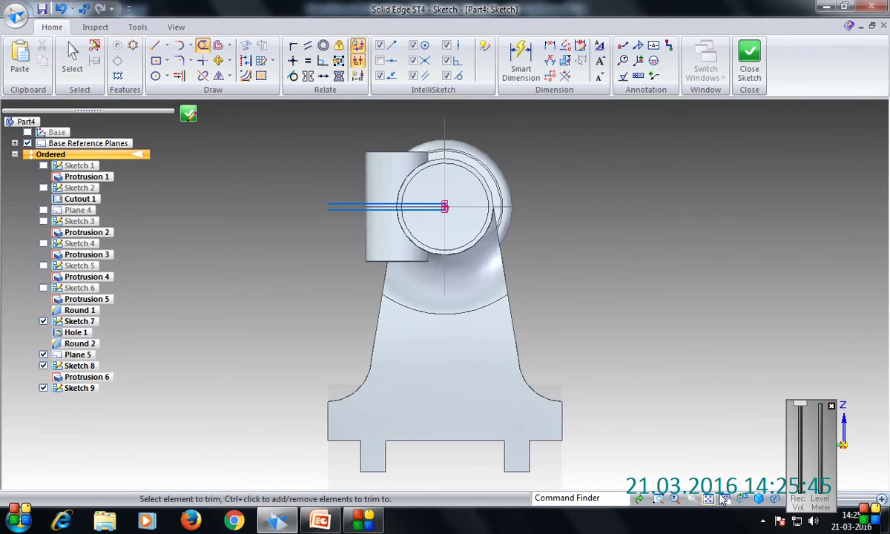
left_click(155, 46)
scroll(298, 186, "up", 5)
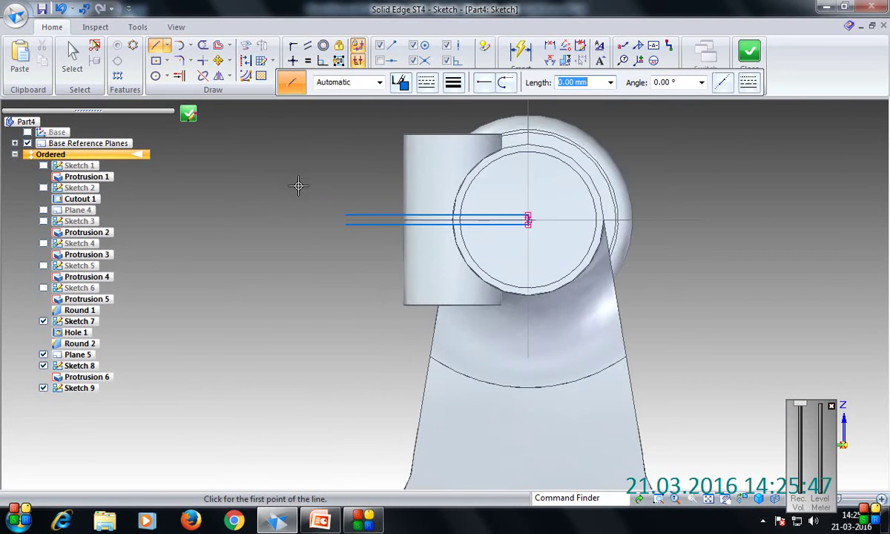
left_click(390, 257)
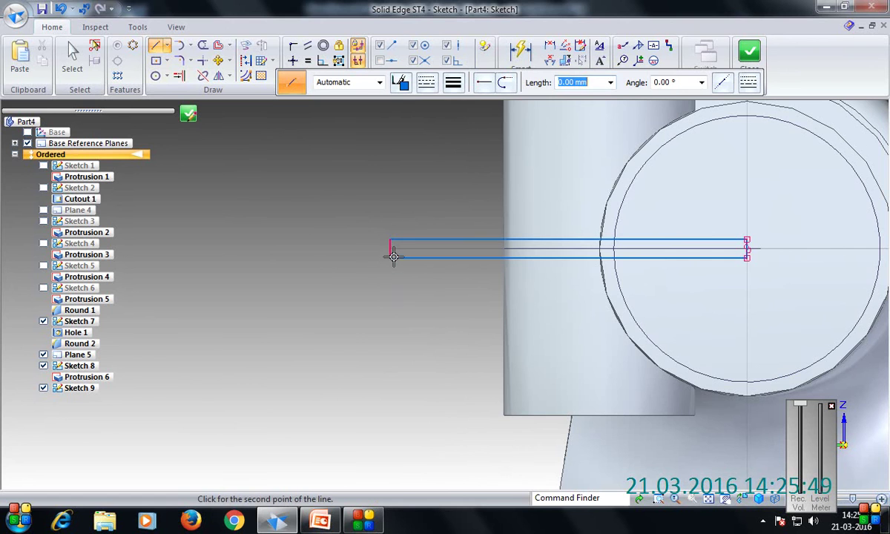
key("Escape")
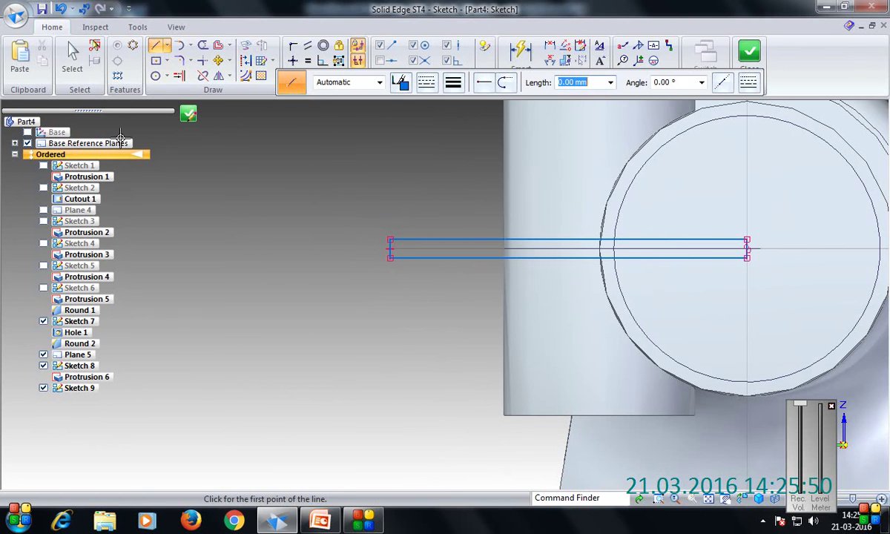
Draw a 38 mm diameter circle centred on the cylinder's end face and finish the sketch.
left_click(156, 77)
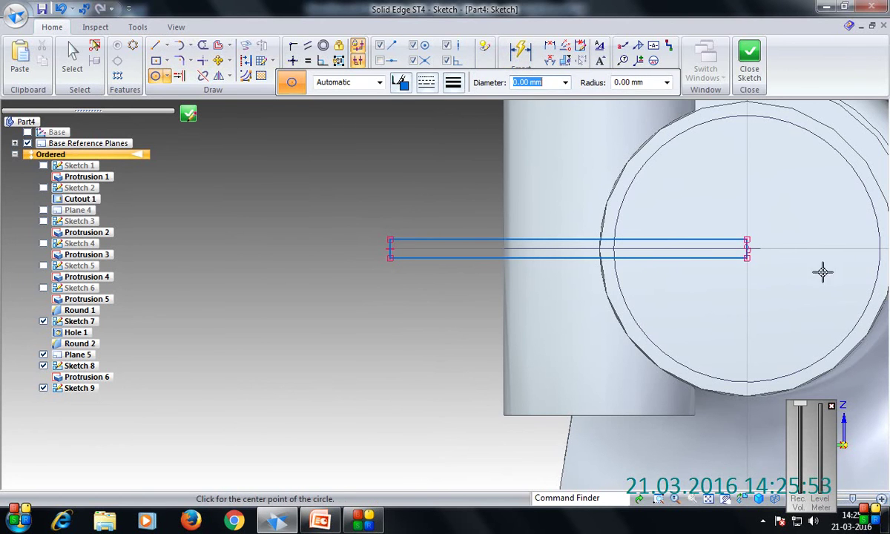
left_click(747, 249)
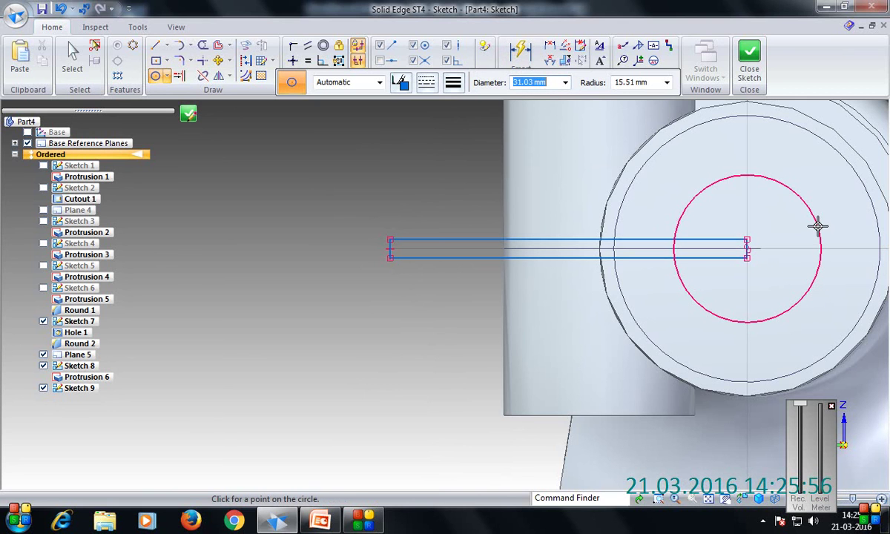
key("Return")
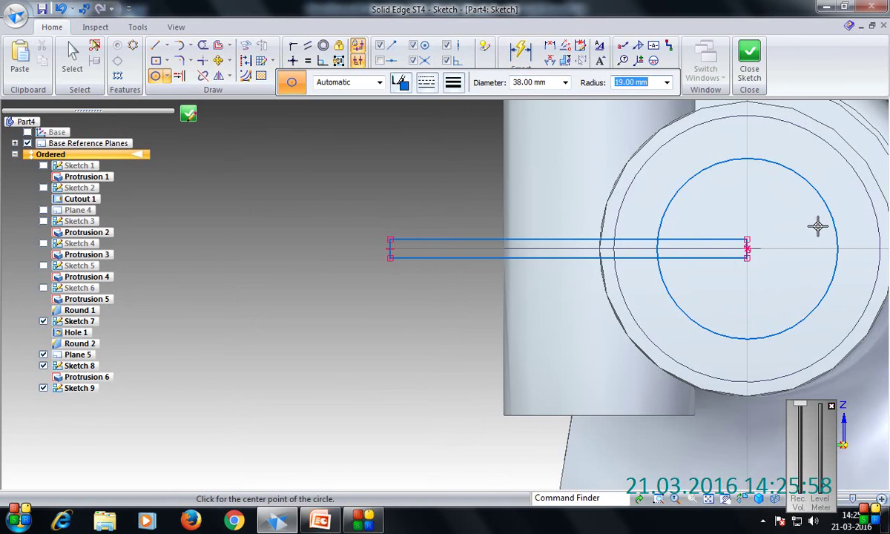
key("Escape")
left_click(189, 115)
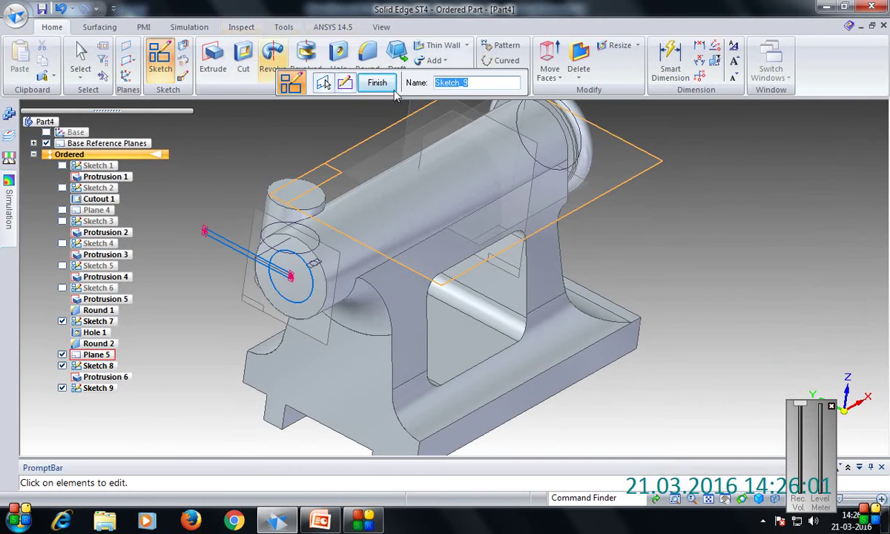
left_click(376, 82)
Cut the narrow slot profile 76 mm deep into the cylinder from its free end.
left_click(243, 58)
left_click(226, 237)
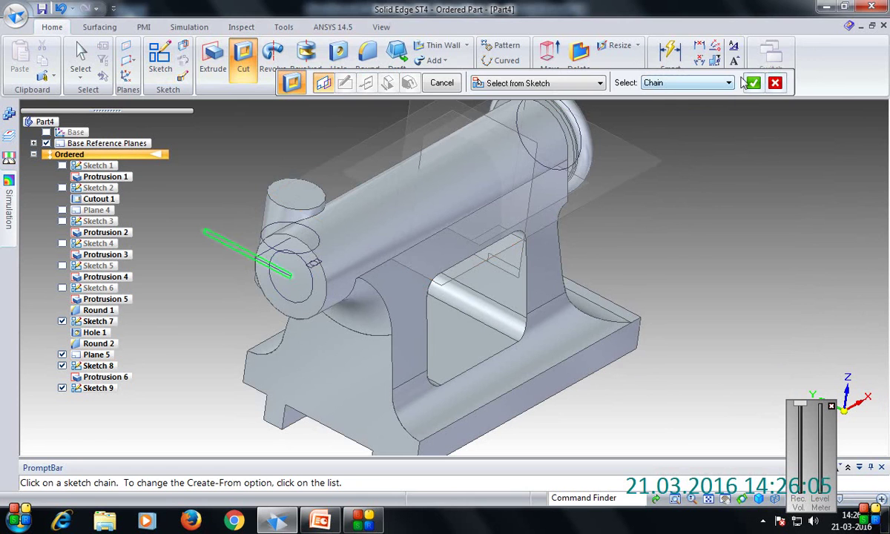
left_click(754, 84)
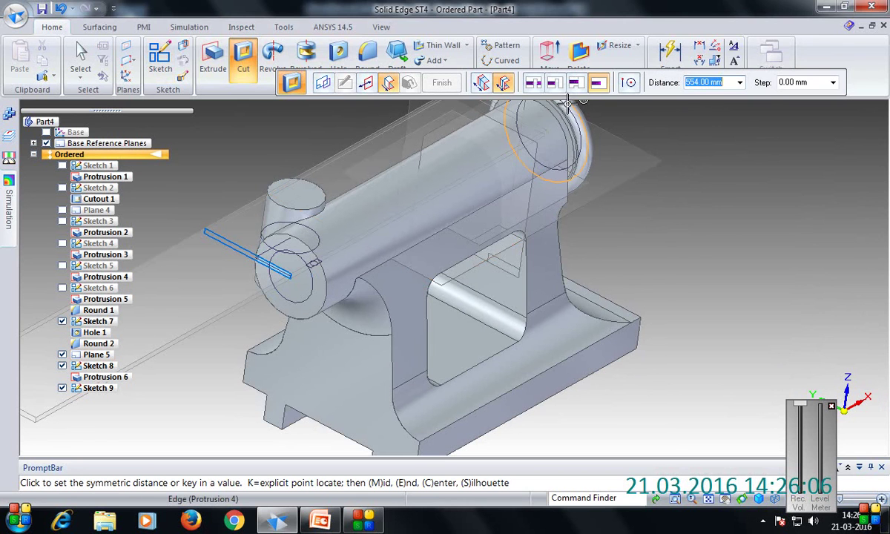
left_click(480, 82)
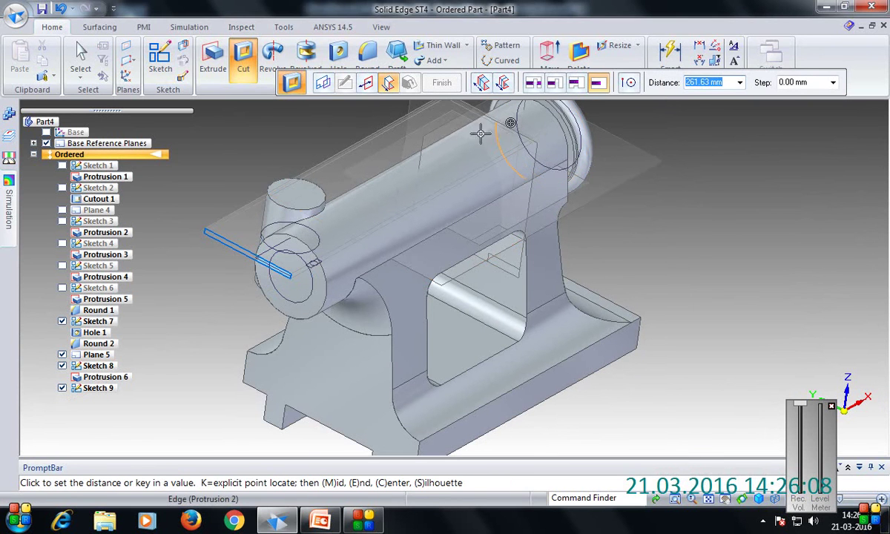
type("76")
key("Tab")
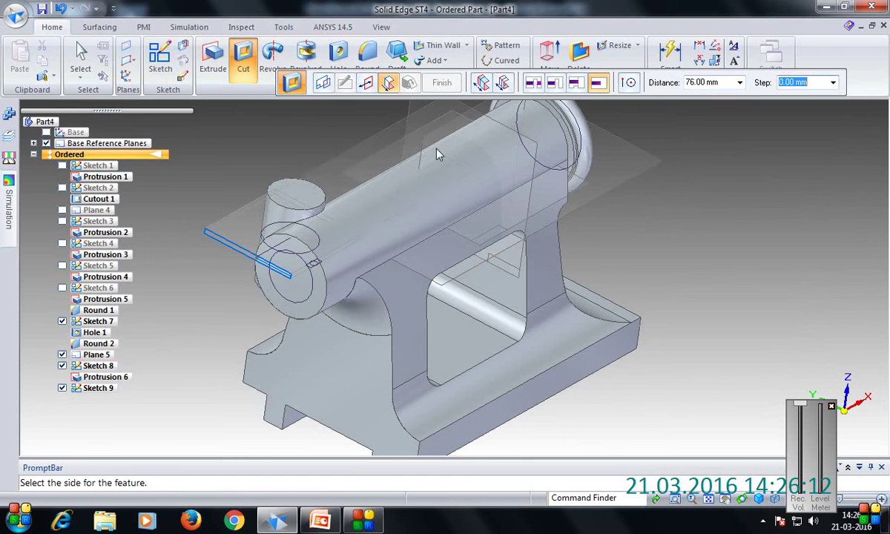
left_click(438, 153)
left_click(442, 83)
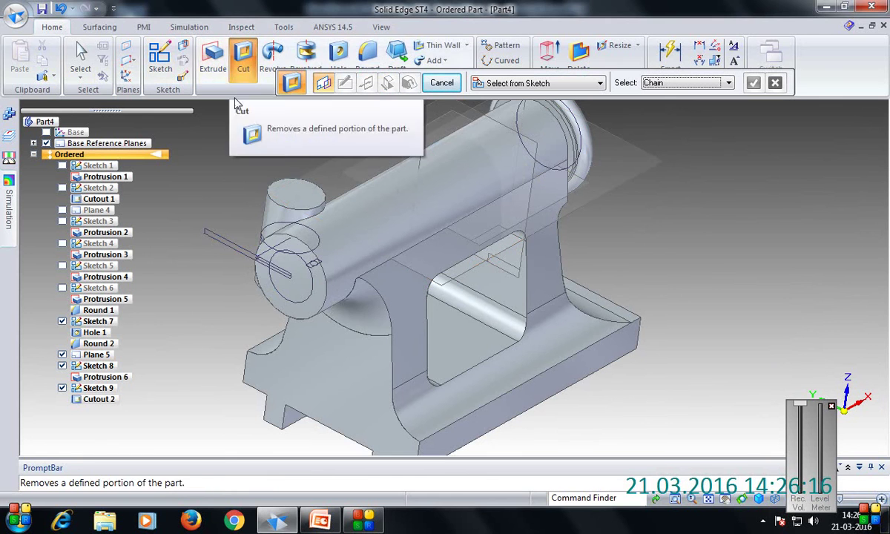
Cut the circular profile through the full length of the cylinder, extending it about 340 mm from the free end.
left_click(304, 267)
right_click(666, 145)
middle_click_drag(665, 145, 506, 194)
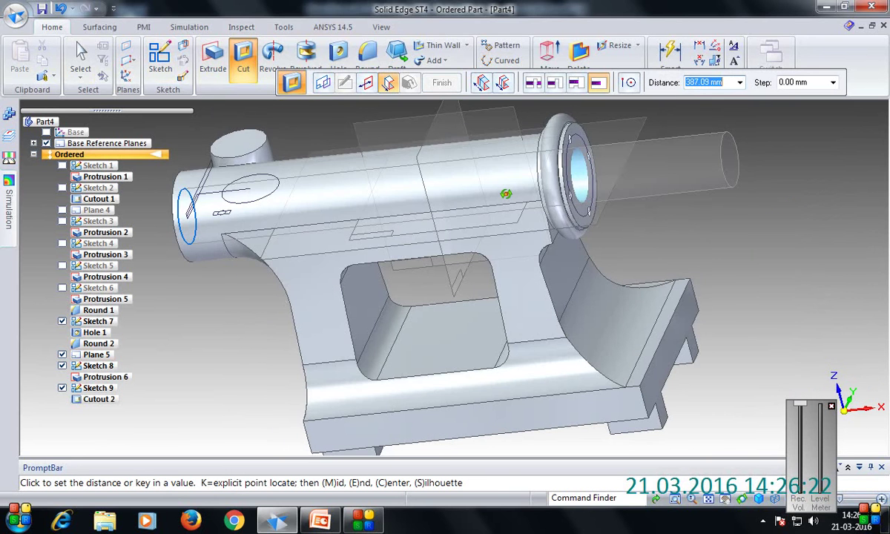
left_click(670, 152)
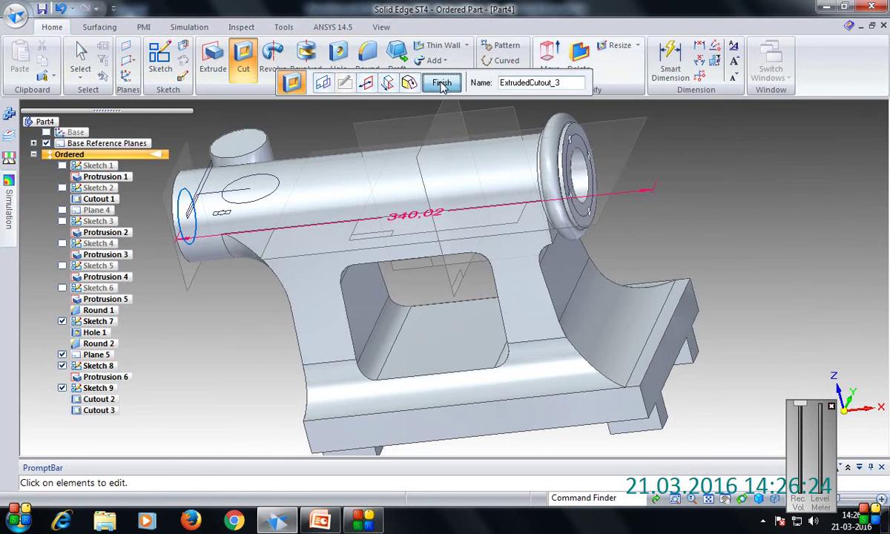
left_click(442, 86)
Cut the small rectangular profile near the cylinder's free end 20 mm downwards.
mouse_move(734, 126)
middle_mouse_down()
mouse_move(761, 119)
mouse_move(760, 133)
middle_mouse_up()
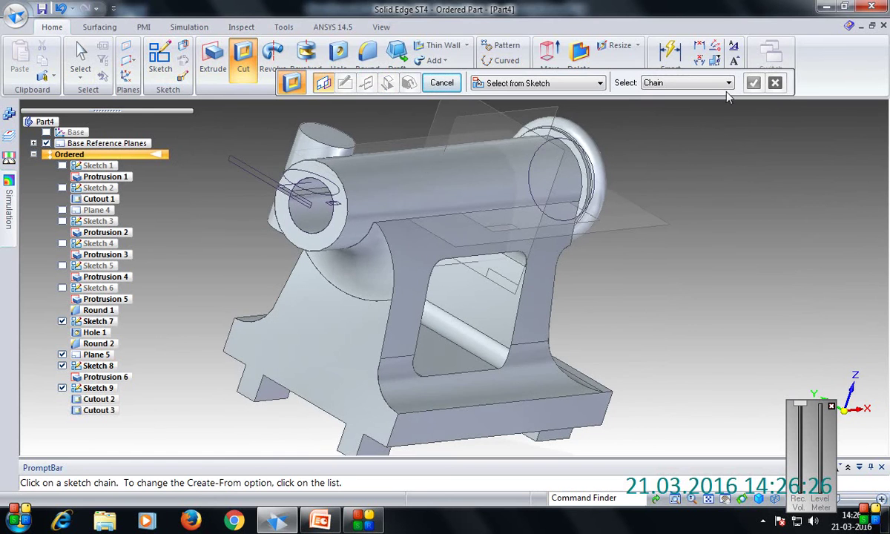
left_click(442, 82)
middle_click_drag(638, 145, 677, 168)
left_click(243, 59)
scroll(369, 221, "up", 2)
scroll(369, 221, "up", 2)
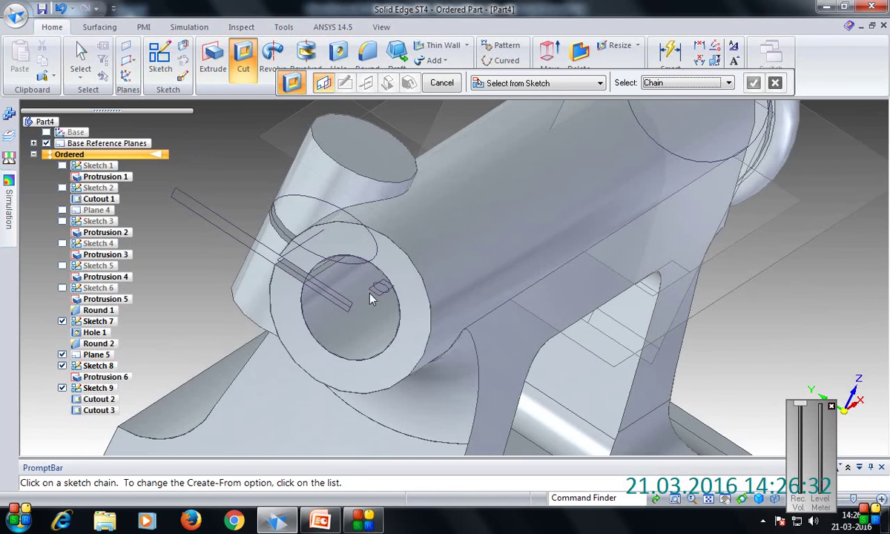
left_click(373, 295)
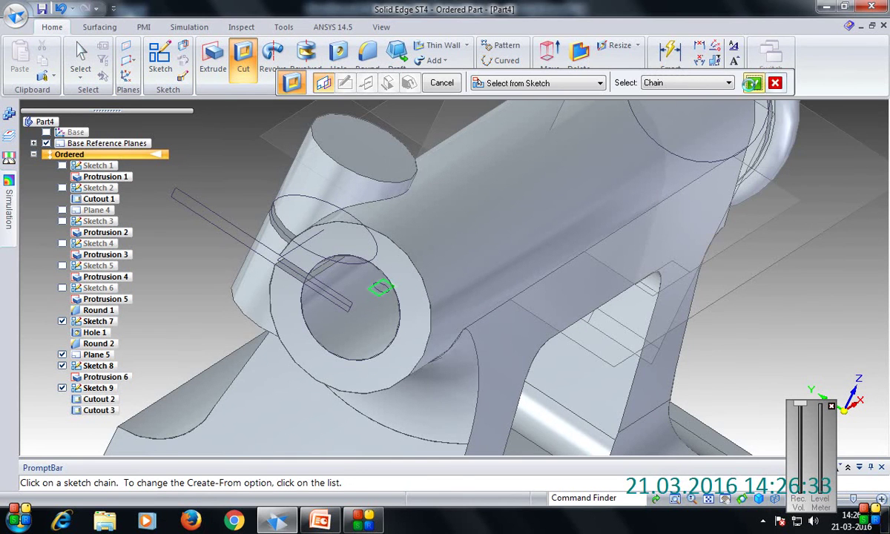
left_click(753, 83)
type("20")
key("Tab")
left_click(297, 324)
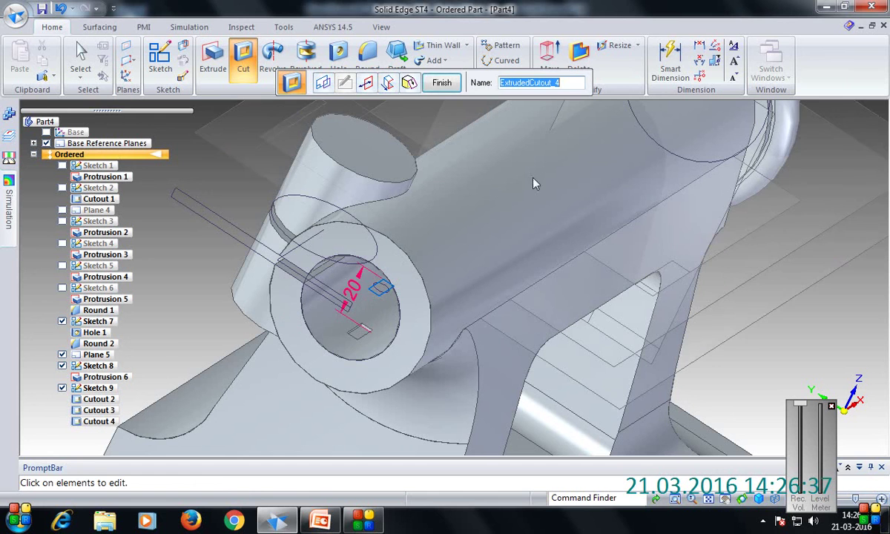
left_click(437, 83)
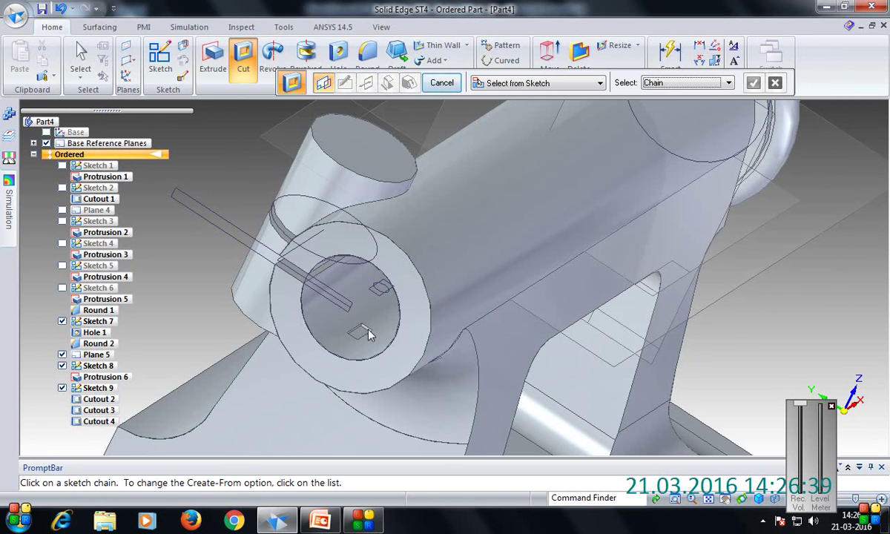
Cut the small circular profile down through the cylinder's lower wall near the free end.
left_click(378, 291)
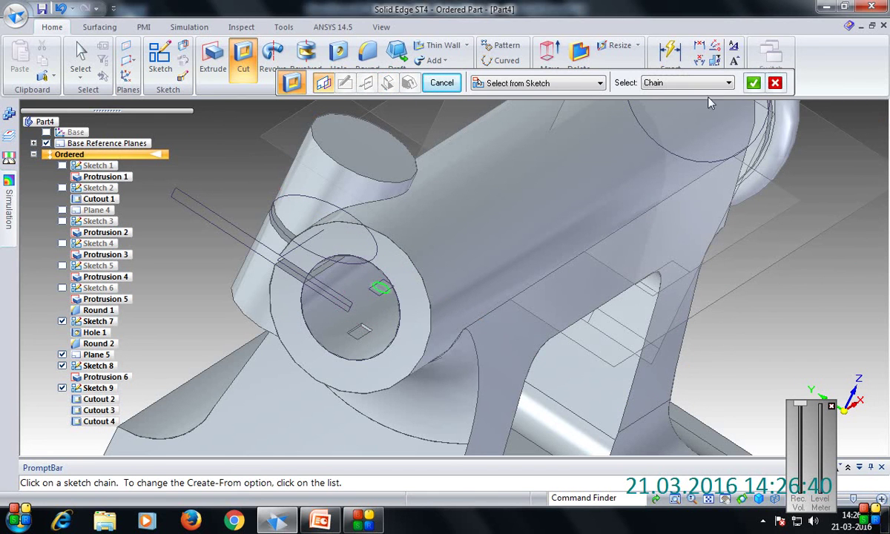
left_click(273, 374)
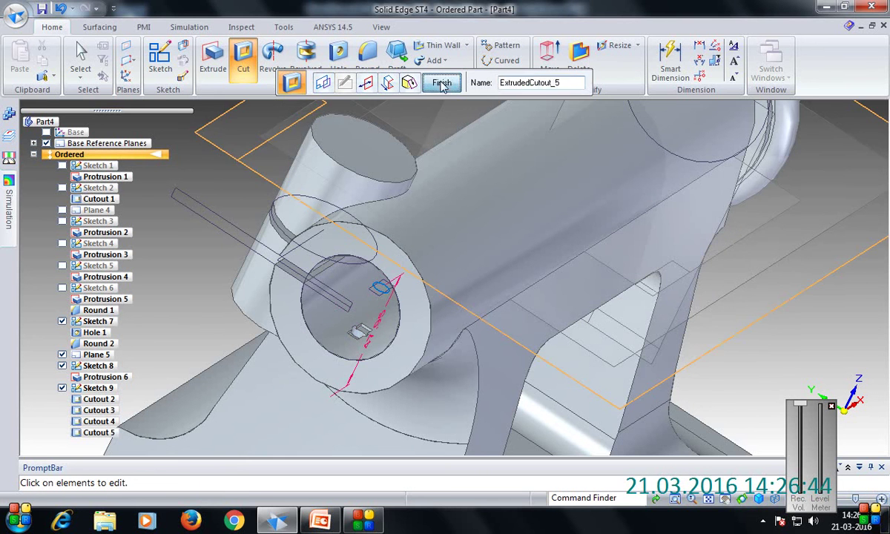
left_click(442, 82)
Hide Sketch 7, Sketch 8, Sketch 9 and Plane 5 from the model view.
scroll(358, 296, "up", 4)
middle_click_drag(378, 338, 378, 357)
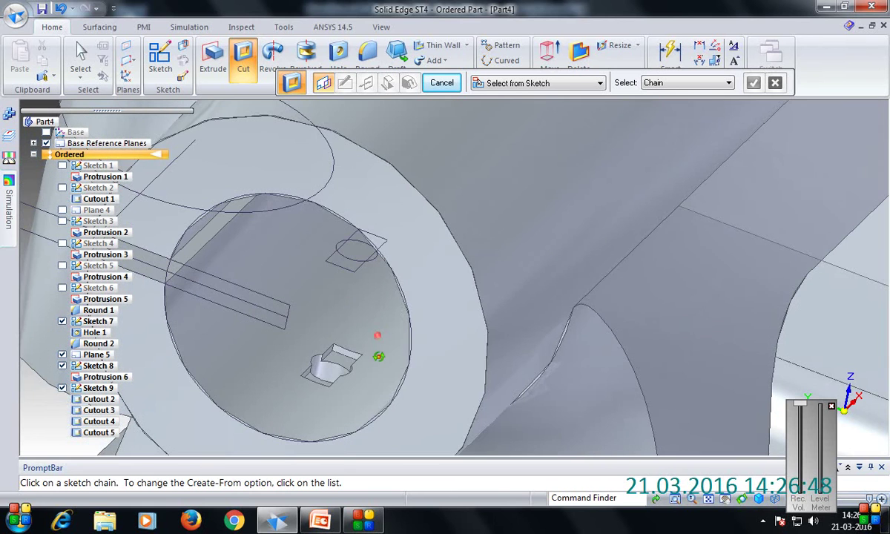
left_click(62, 388)
left_click(62, 366)
left_click(62, 354)
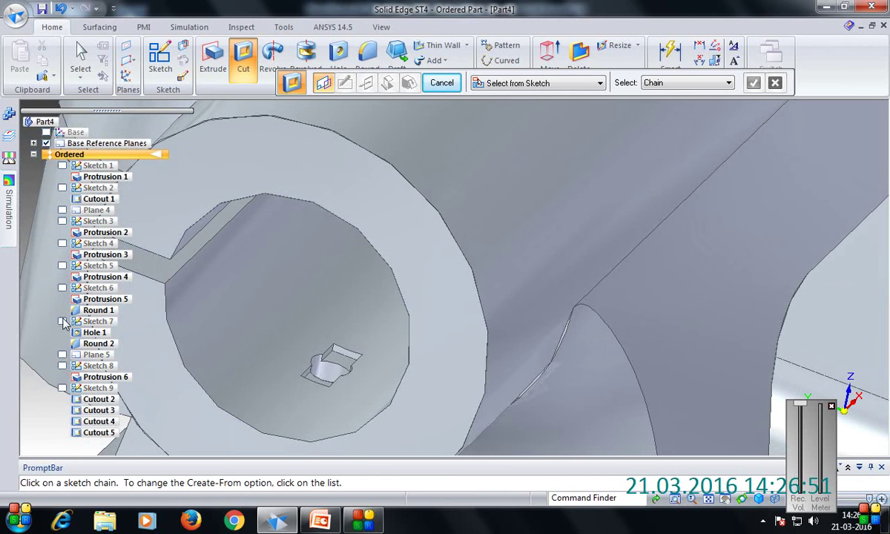
Set up a simple hole in millimetres with its diameter and a Through Next extent.
left_click(675, 498)
middle_click_drag(741, 433, 547, 421)
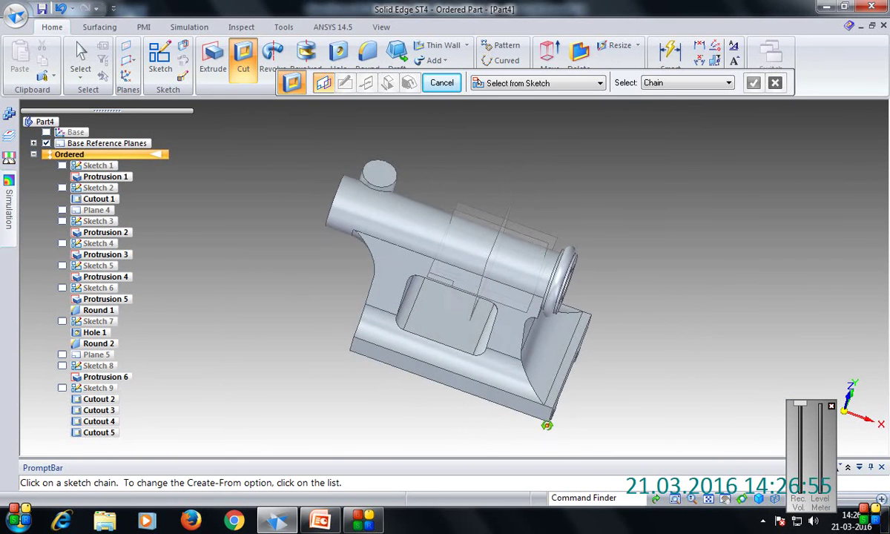
left_click(338, 53)
left_click(322, 83)
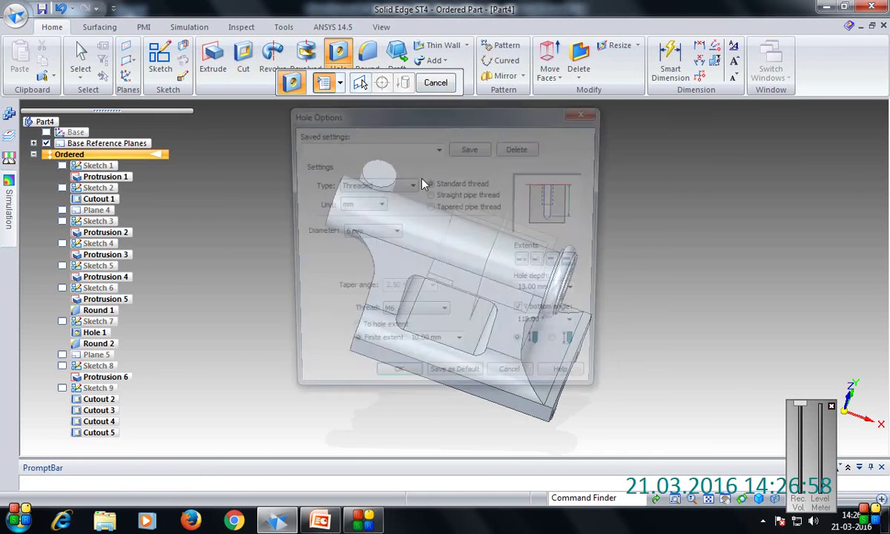
left_click(411, 186)
left_click(401, 195)
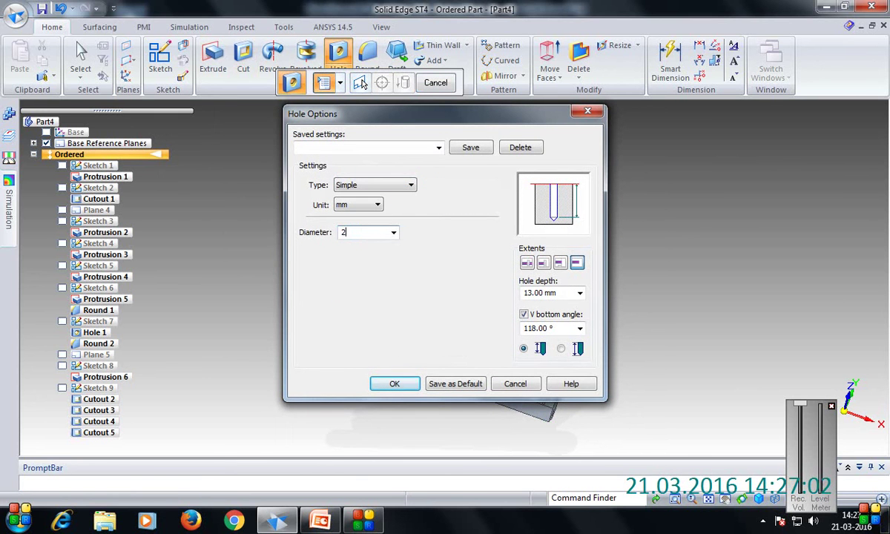
left_click(526, 264)
left_click(397, 383)
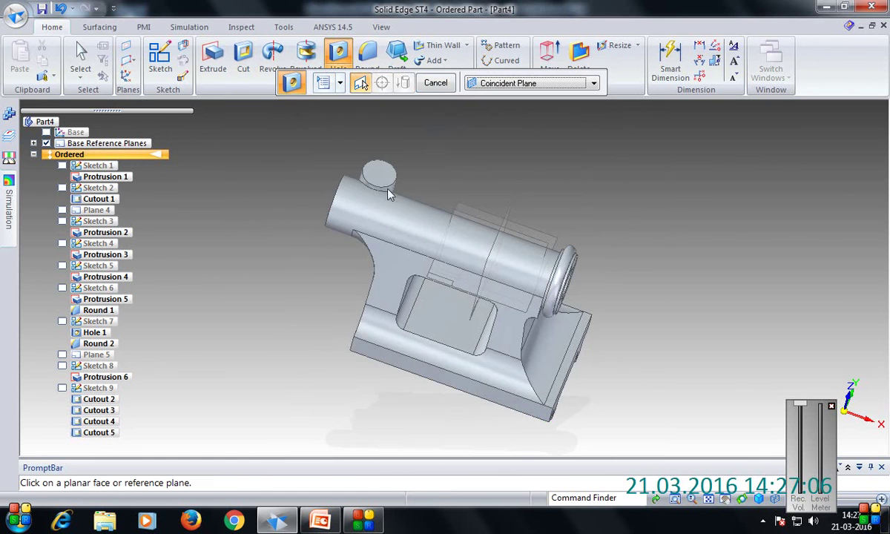
Place the hole at the centre of the vertical boss's top face and direct it down into the boss.
left_click(363, 172)
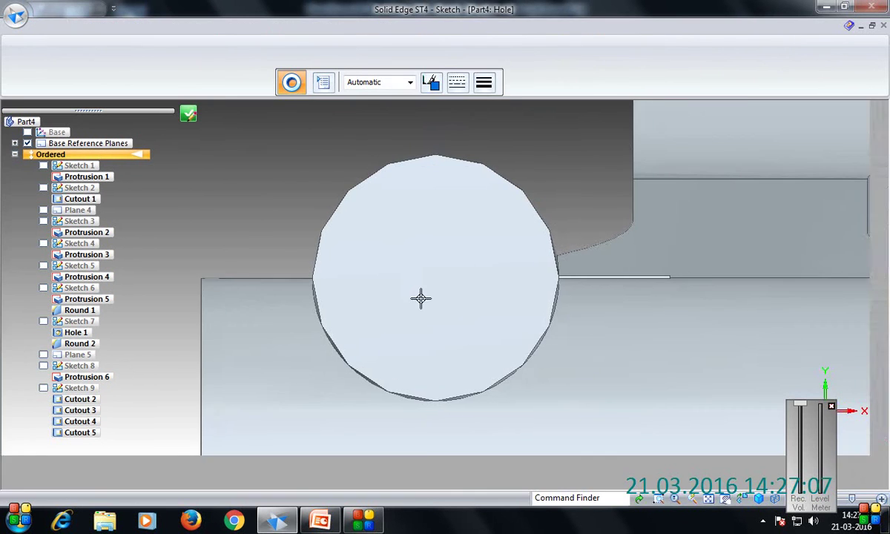
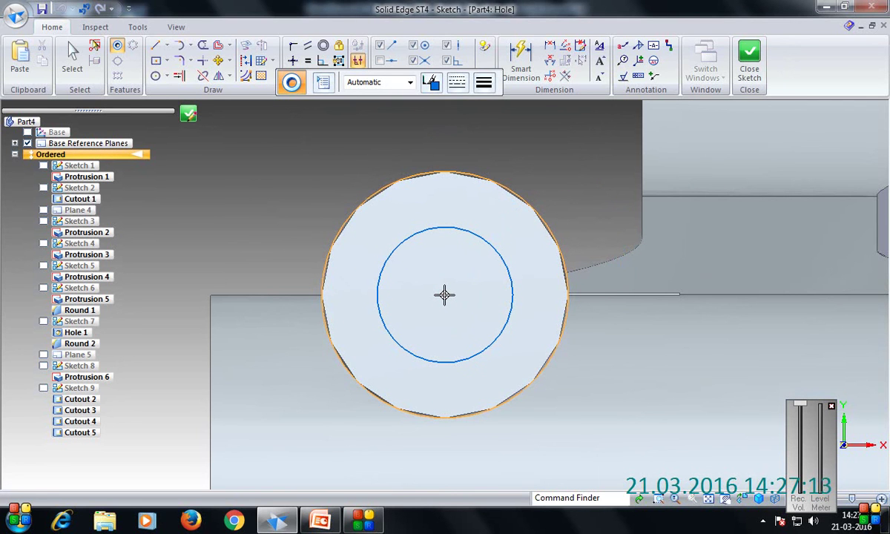
left_click(445, 295)
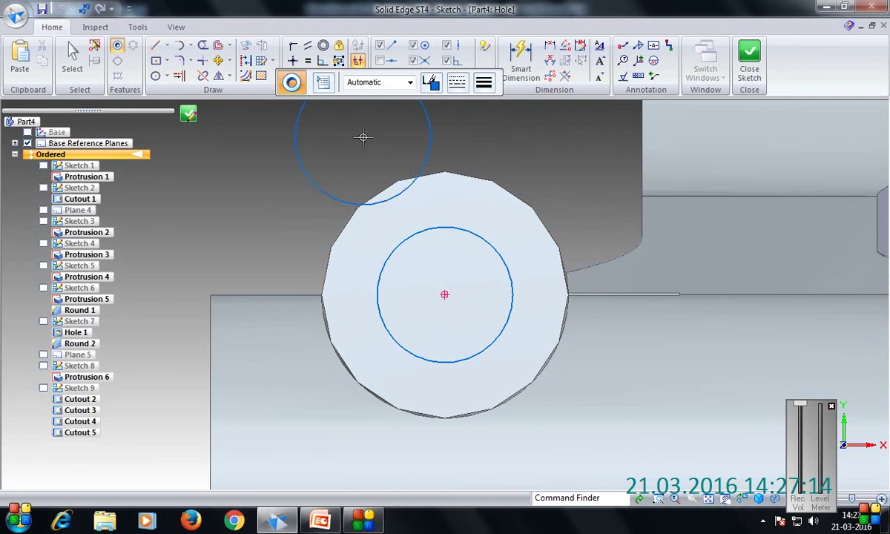
left_click(189, 115)
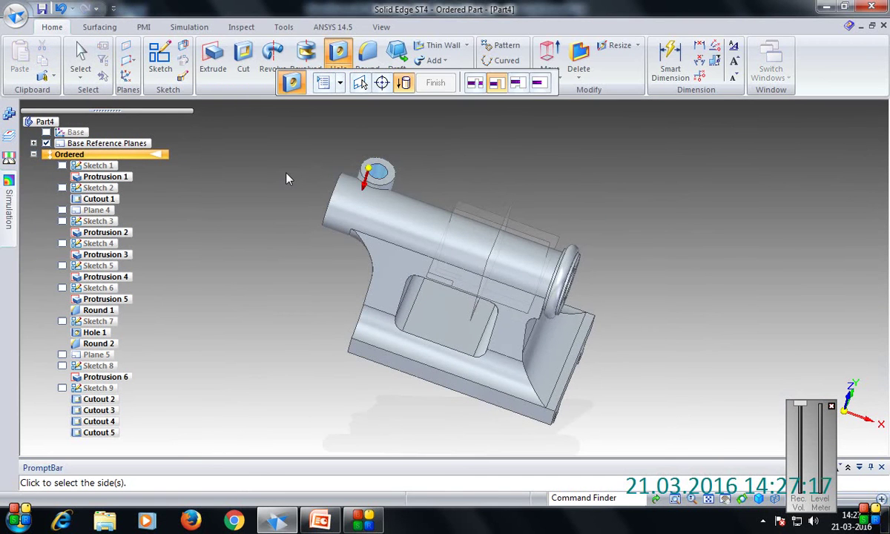
left_click(435, 82)
Set up another simple hole with a 16 mm diameter and a Through Next extent.
middle_click_drag(408, 175, 447, 244)
left_click(324, 83)
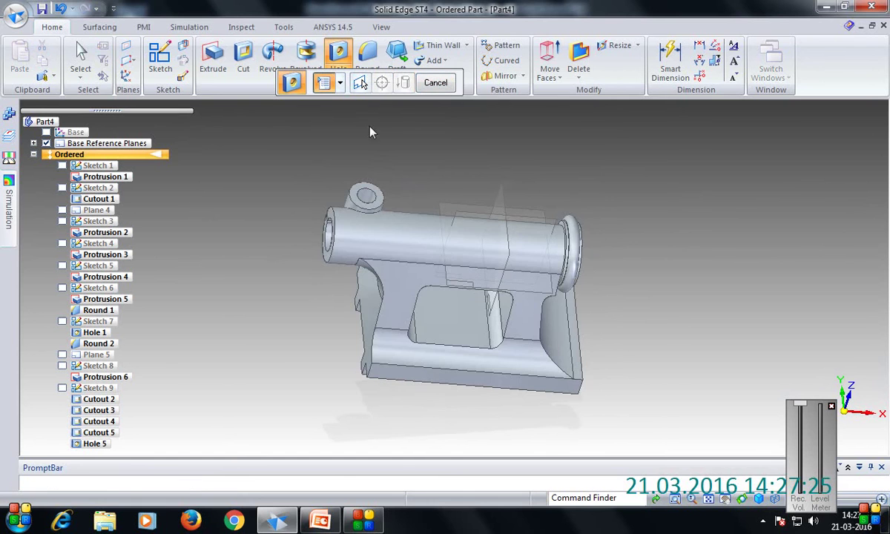
left_click(408, 187)
left_click(382, 196)
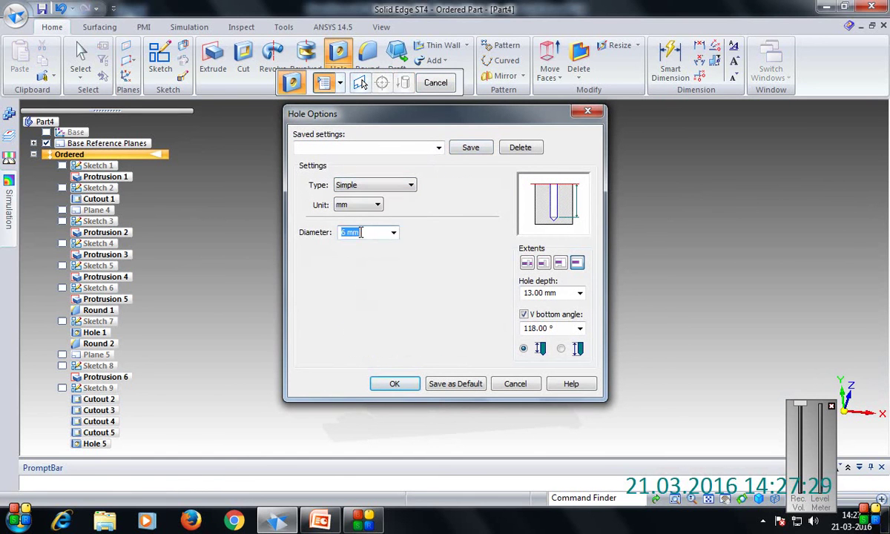
left_click(543, 262)
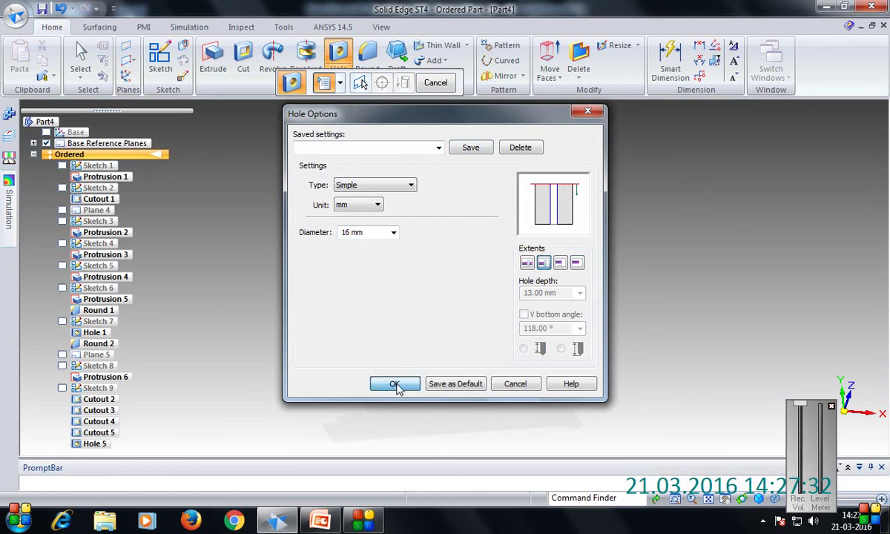
left_click(394, 384)
Place the 16 mm hole at the centre of the vertical boss's bottom face and finish it.
middle_click_drag(415, 282, 401, 201)
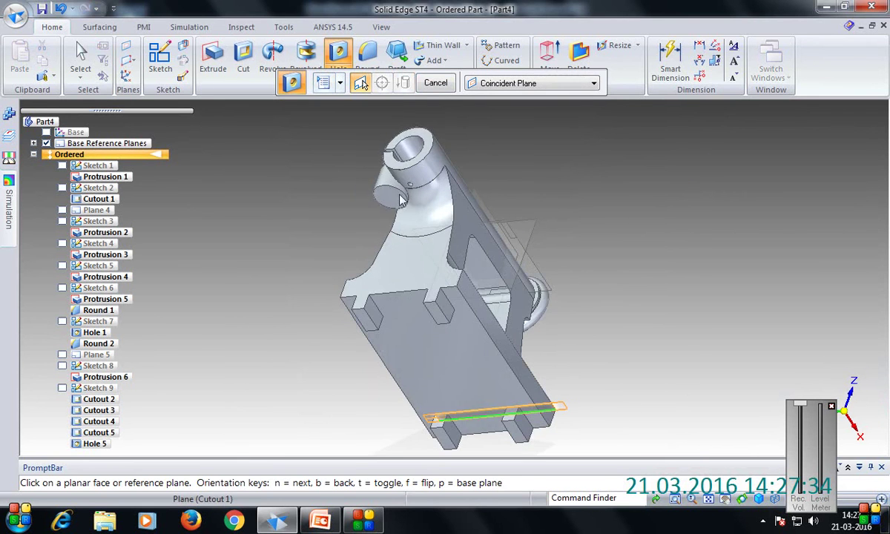
left_click(387, 193)
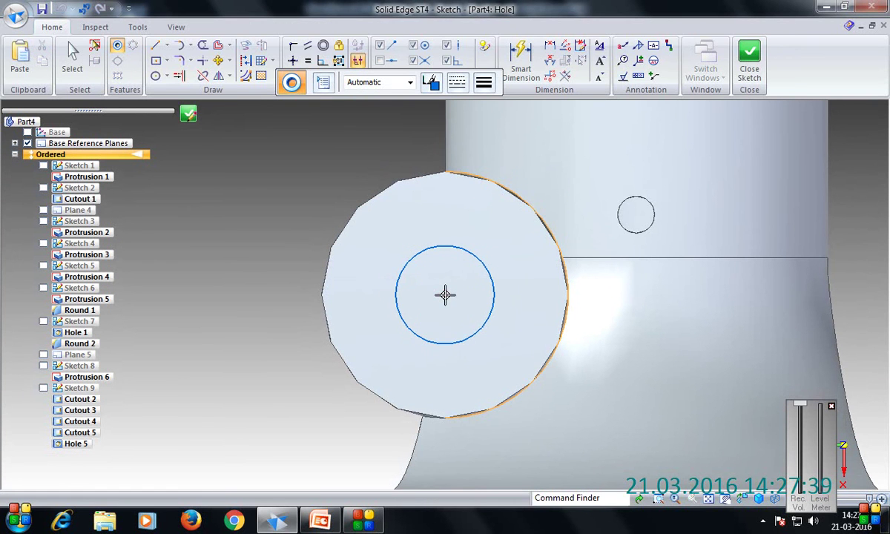
left_click(445, 295)
left_click(188, 113)
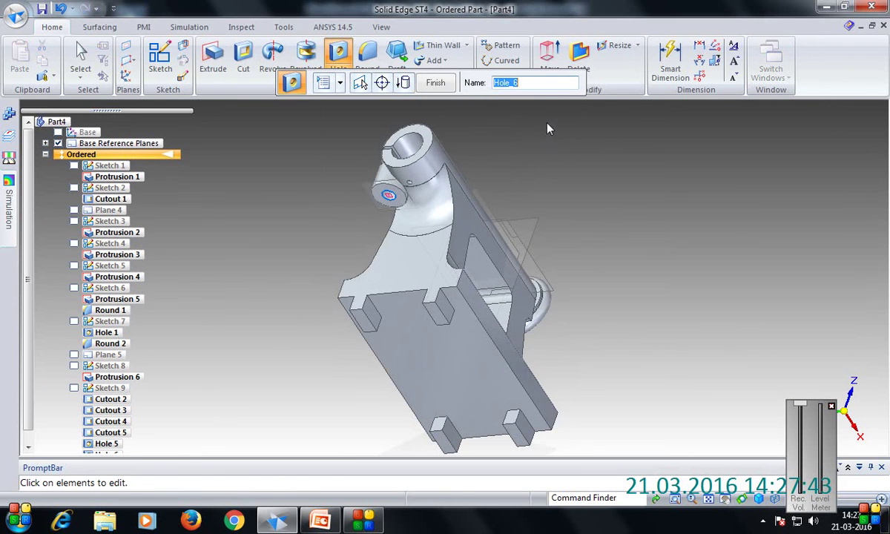
left_click(435, 83)
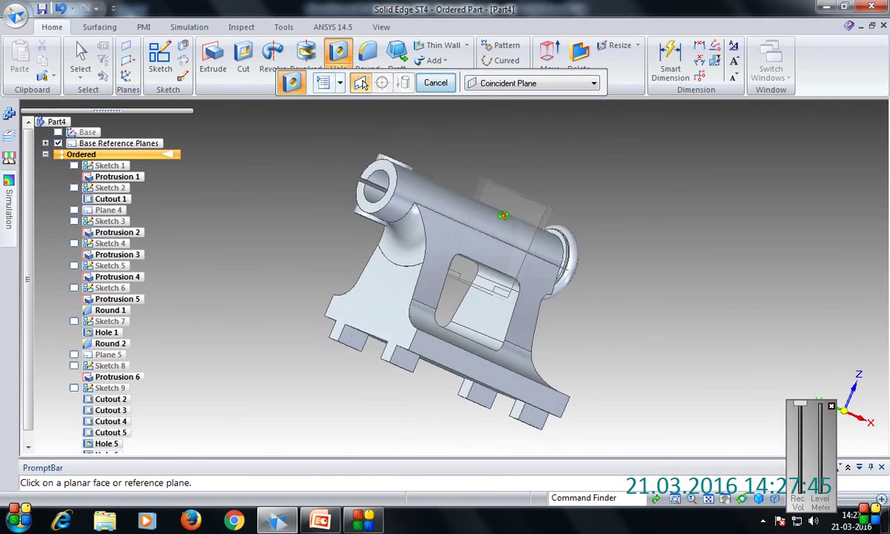
Start a sketch on the window opening's floor face and include the floor's end edge nearest the vertical boss and the cylinder's two long edges.
middle_click_drag(304, 213, 413, 217)
left_click(160, 58)
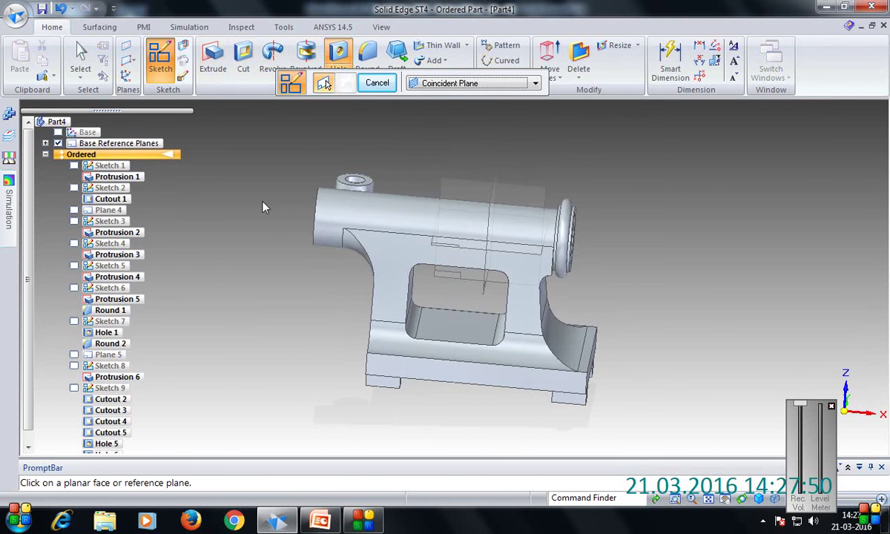
left_click(474, 337)
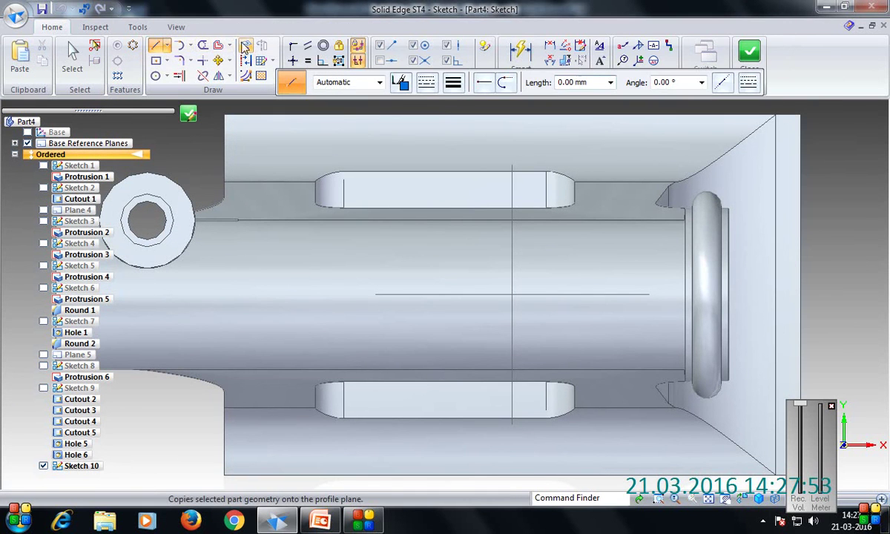
left_click(246, 46)
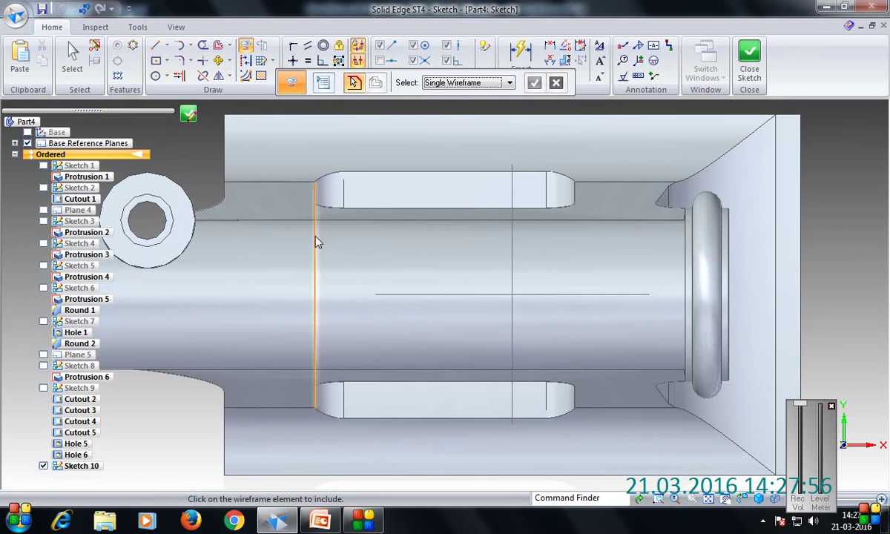
left_click(316, 241)
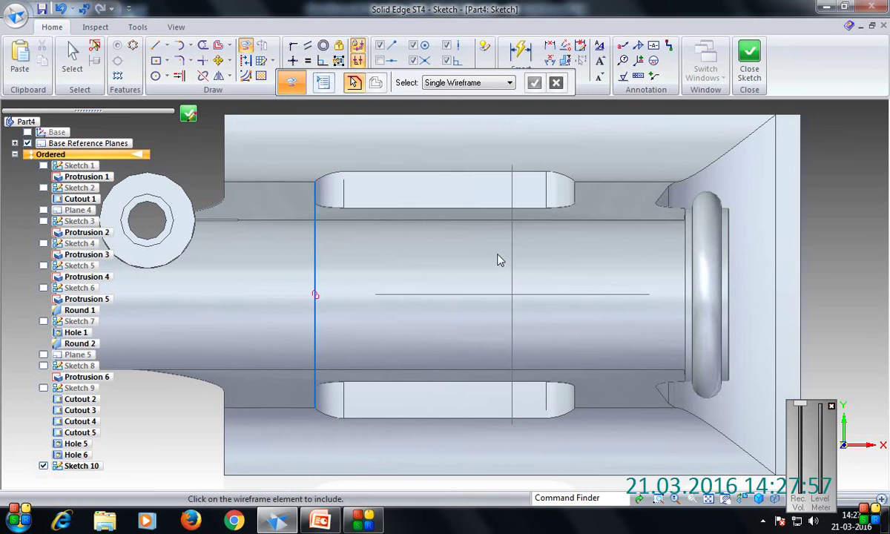
left_click(389, 221)
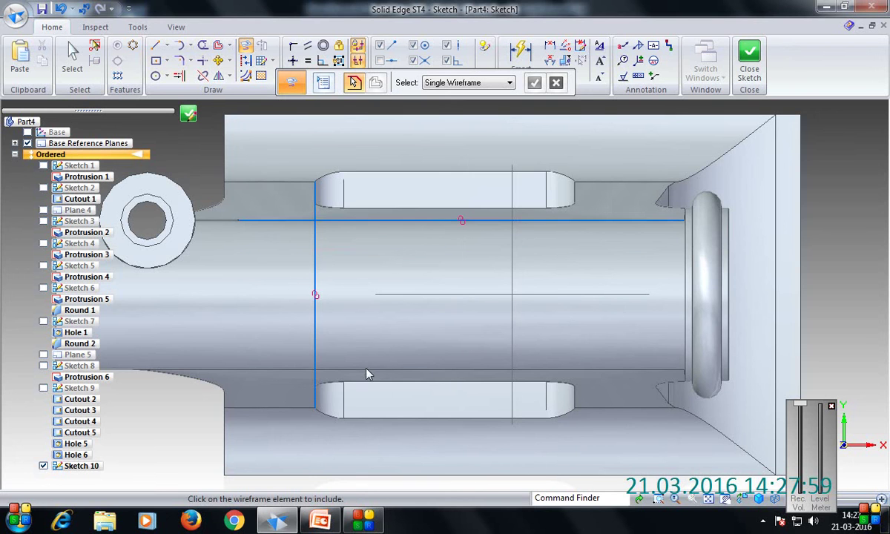
left_click(367, 370)
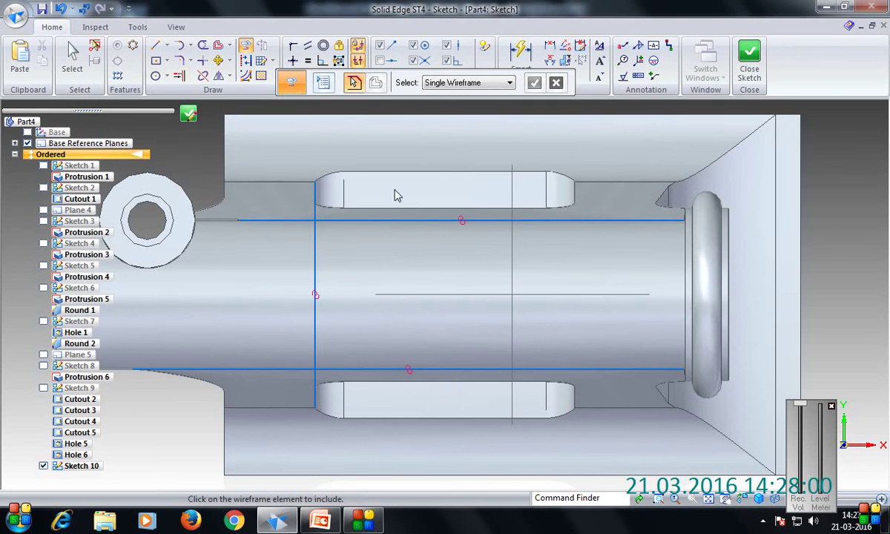
Offset the included end edge 44 mm inward, toward the flanged end of the cylinder.
left_click(220, 47)
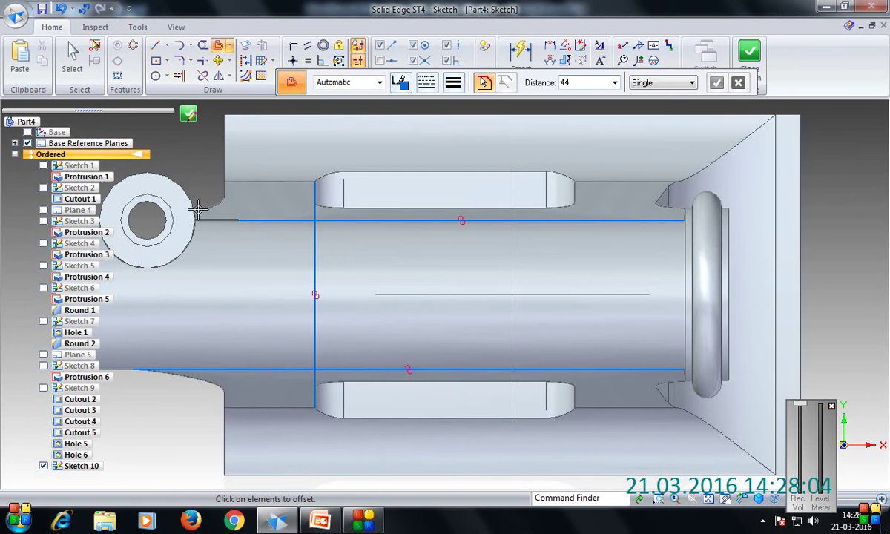
type("44")
left_click(315, 274)
left_click(716, 82)
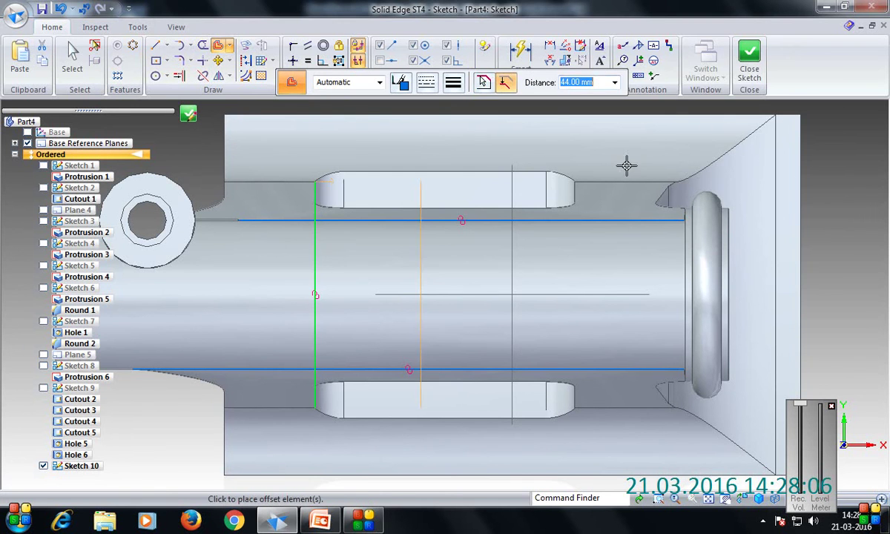
left_click(595, 113)
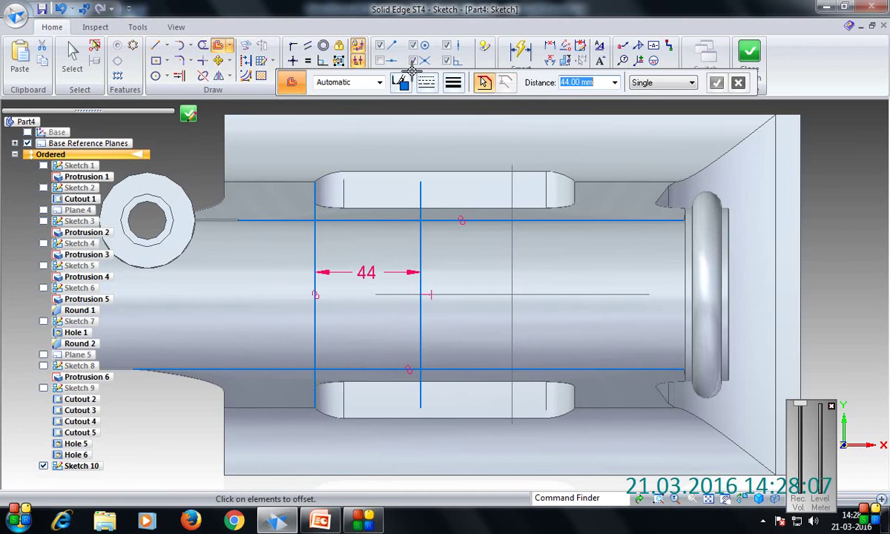
Draw a 62 mm circle on the offset line's midpoint, reaching both long edges, and a concentric 26 mm circle.
left_click(156, 76)
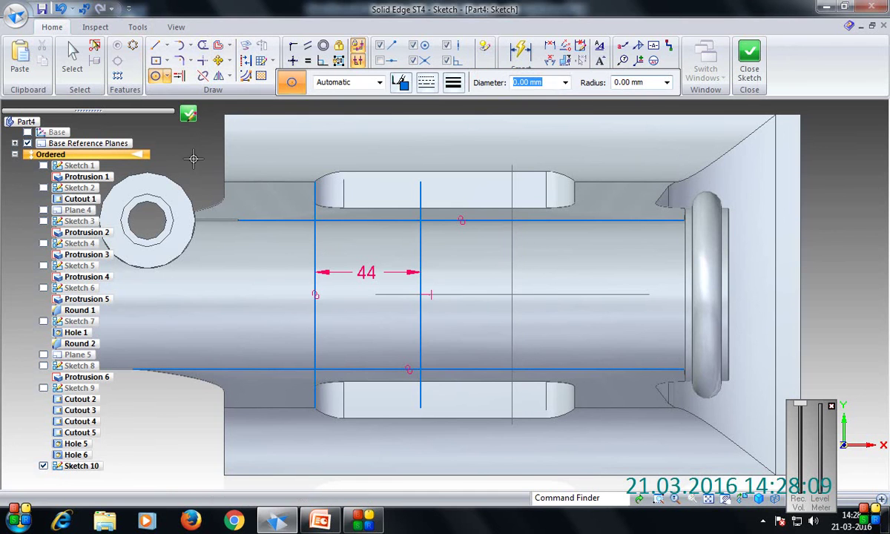
left_click(420, 296)
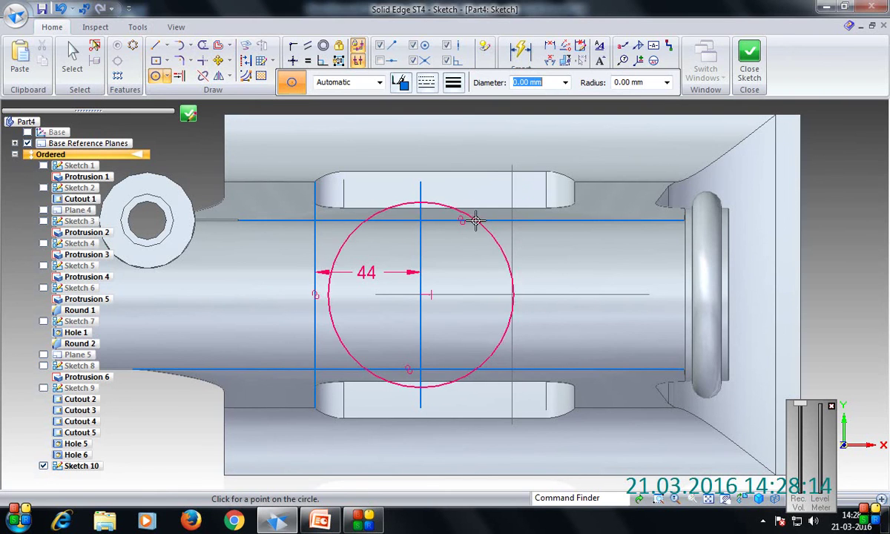
left_click(420, 220)
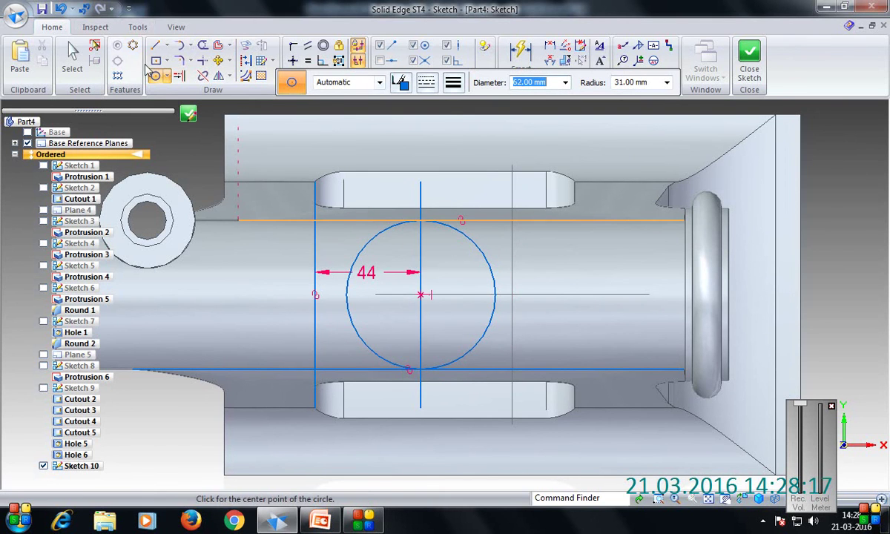
left_click(421, 295)
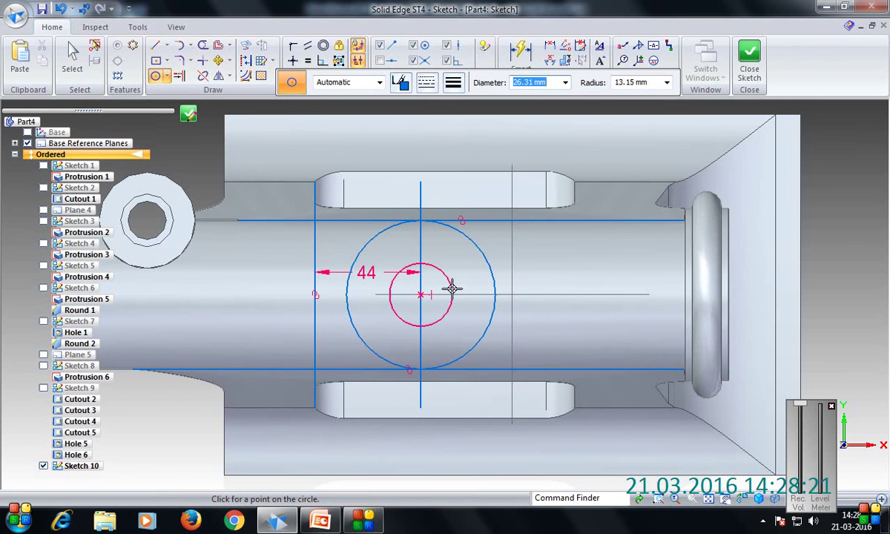
type("26")
key("Return")
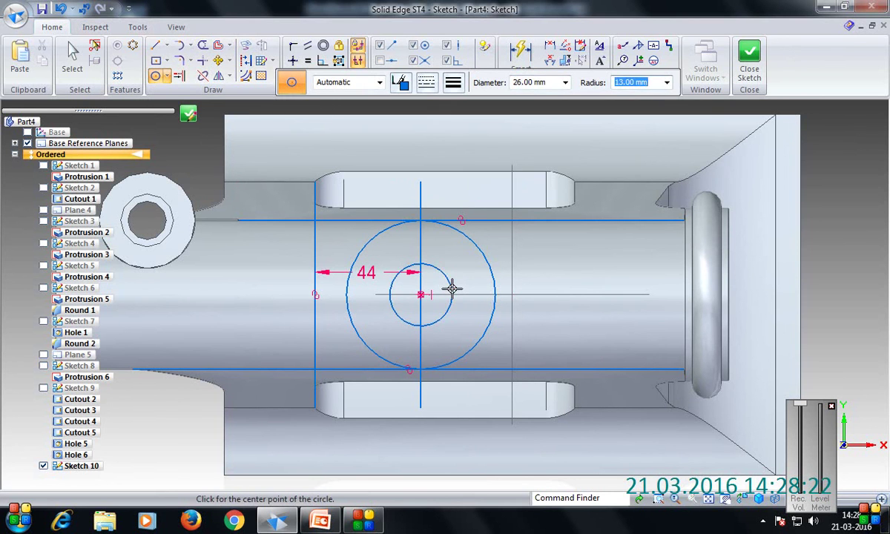
Trim the excess lines and arcs to leave a pad outline with one rounded end around the 26 mm circle.
left_click(202, 45)
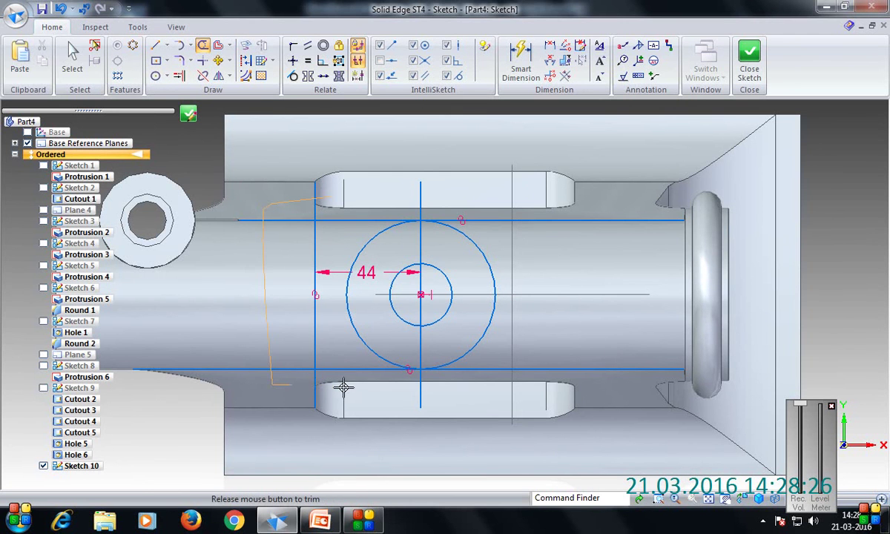
left_click_drag(315, 386, 343, 386)
mouse_move(519, 199)
left_mouse_down()
mouse_move(533, 252)
mouse_move(489, 393)
left_mouse_up()
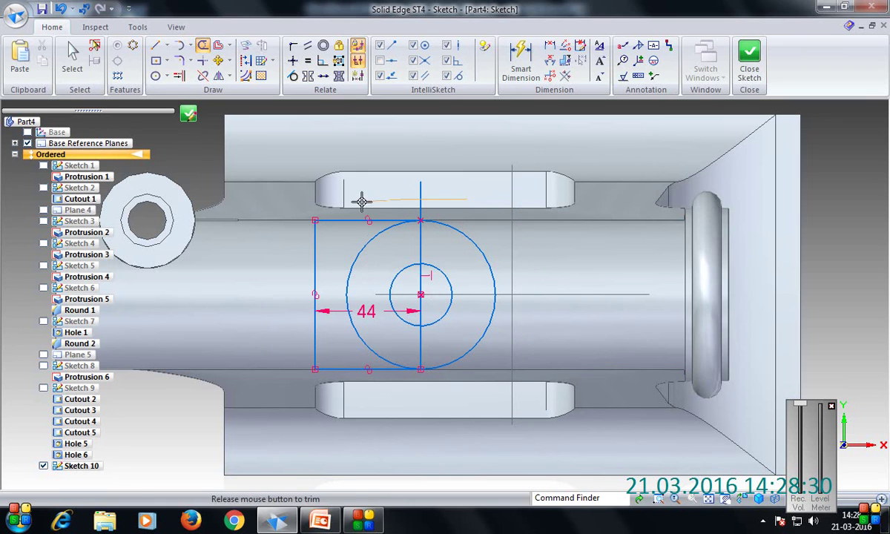
left_click_drag(357, 234, 363, 281)
left_click(421, 288)
left_click(420, 251)
left_click(419, 345)
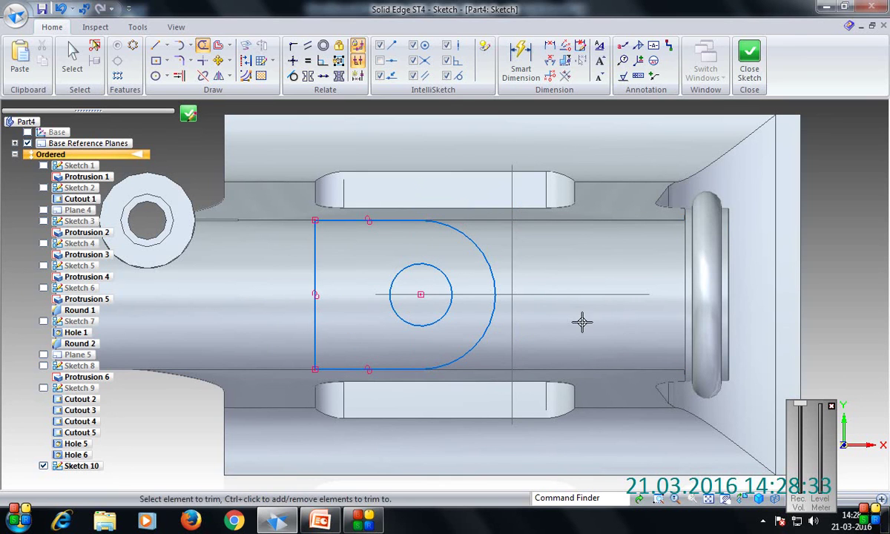
Join the rounded end's arc to the two straight sides of the pad outline with Trim Corner.
left_click(202, 60)
left_click(441, 223)
left_click(401, 221)
left_click(407, 368)
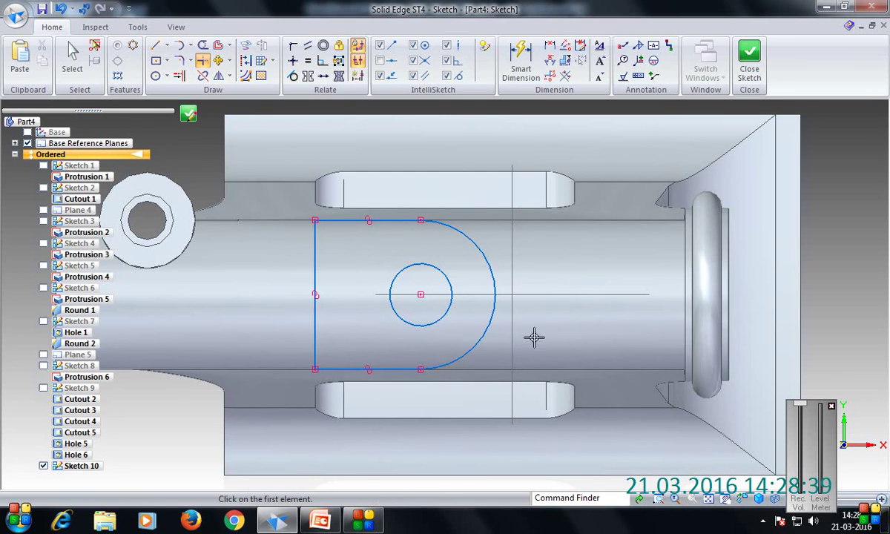
Finish the sketch and extrude the round-ended pad outline 7 mm upward from the window floor.
left_click(188, 115)
left_click(376, 82)
left_click(213, 59)
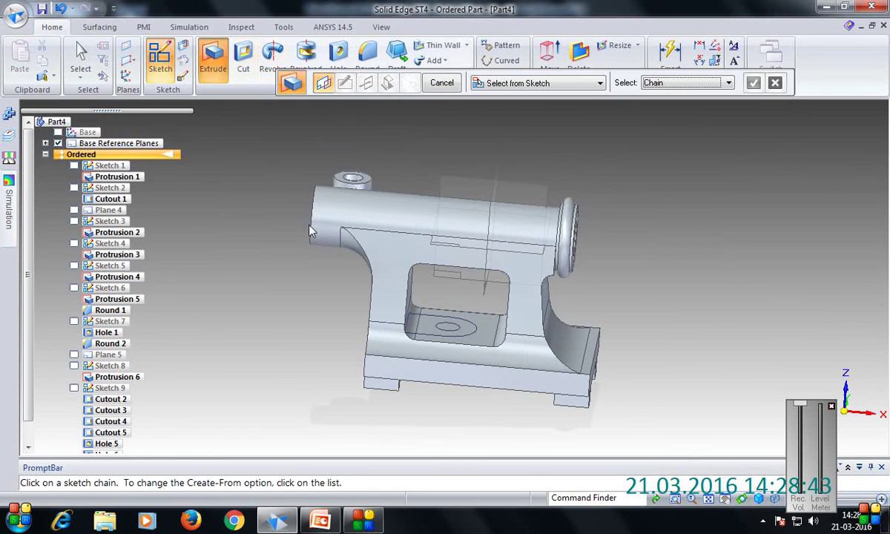
left_click(420, 313)
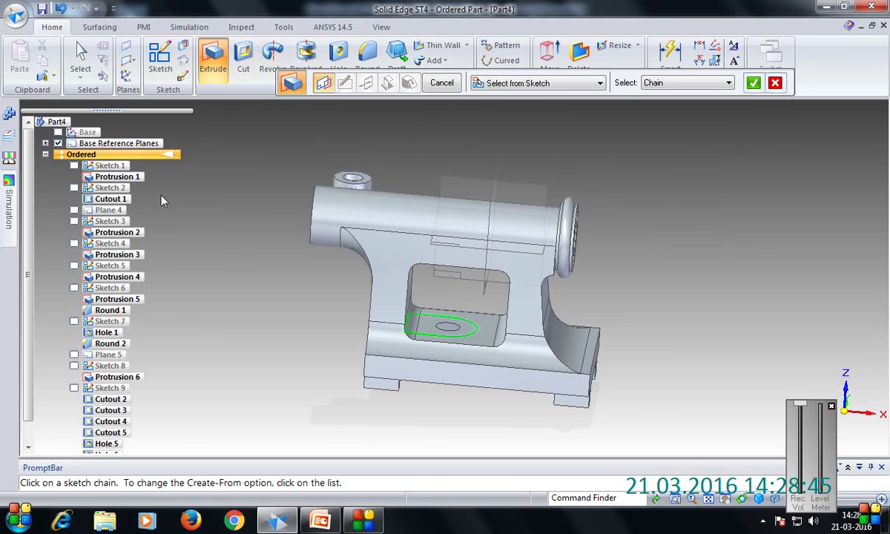
left_click(753, 83)
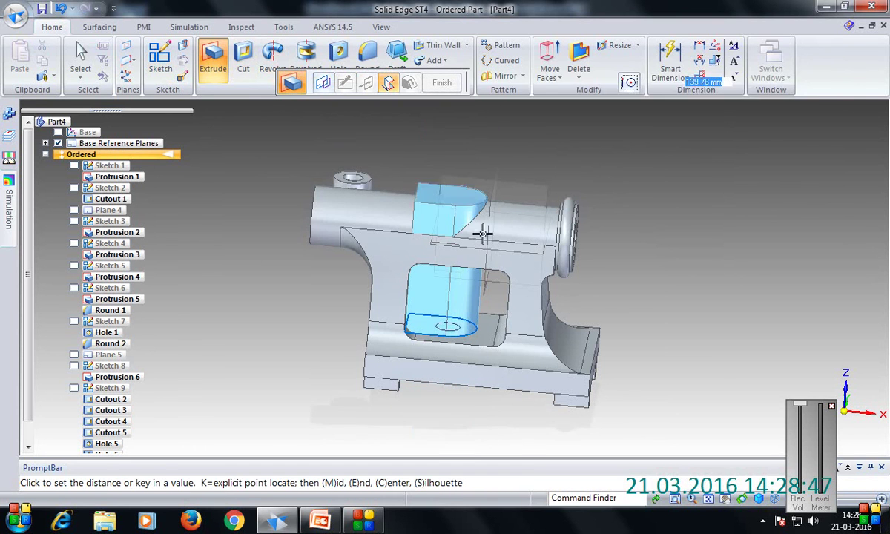
type("7")
key("Return")
left_click(468, 291)
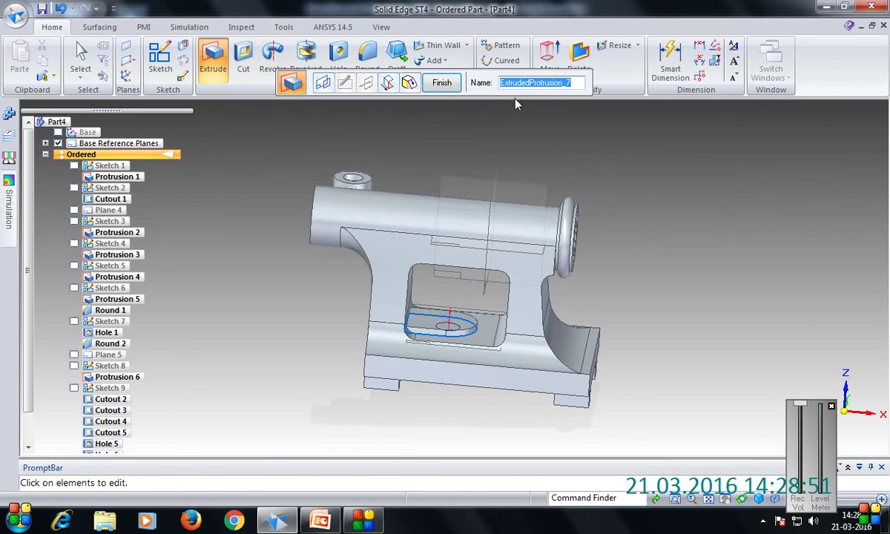
left_click(445, 85)
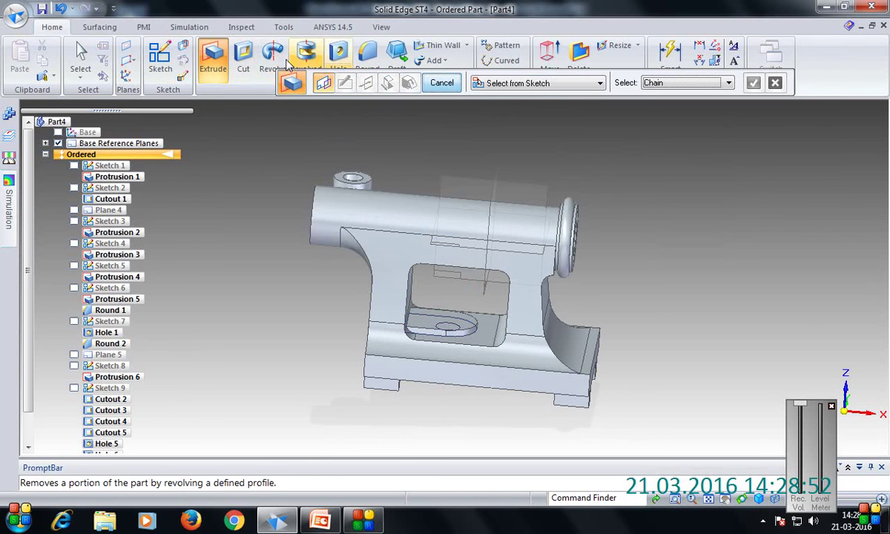
Cut the 26 mm circle through the pad with a symmetric extent and finish the cutout.
left_click(248, 60)
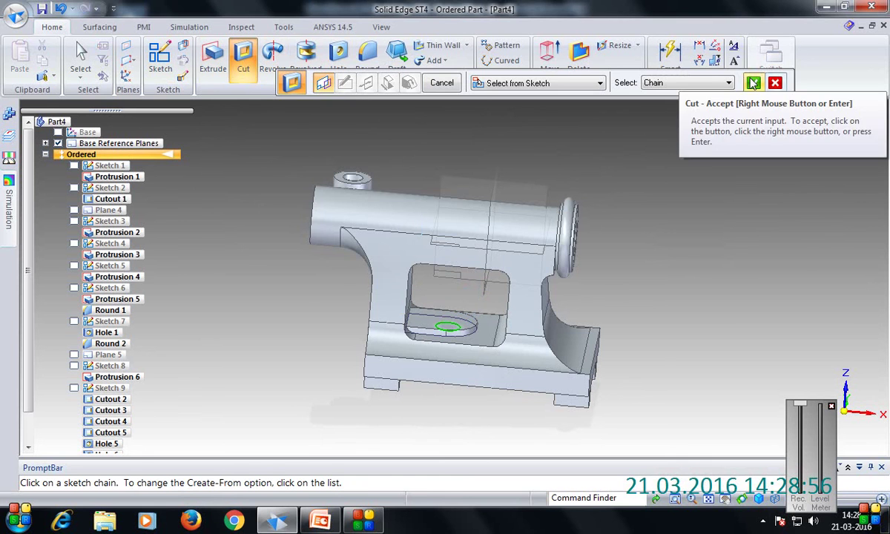
left_click(751, 83)
left_click(503, 83)
middle_click_drag(488, 297, 483, 232)
middle_click_drag(485, 269, 483, 317)
left_click(486, 319)
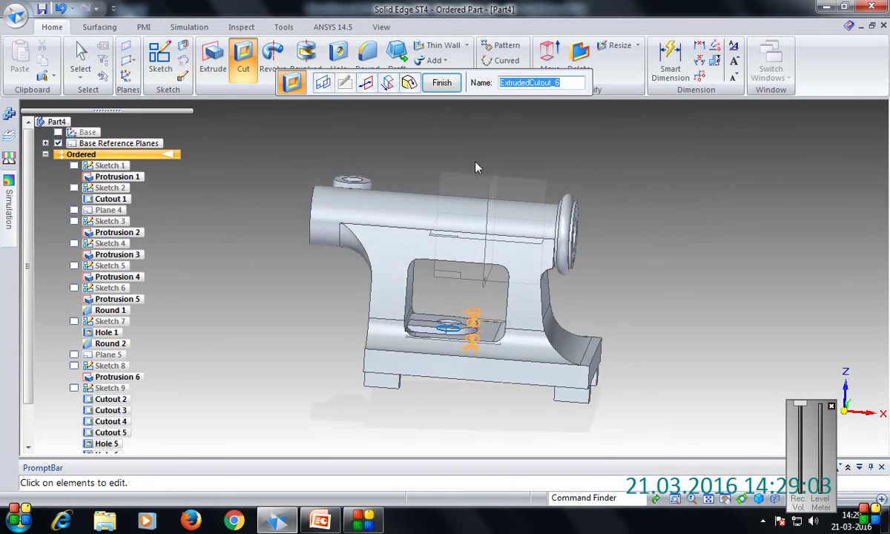
left_click(441, 82)
mouse_move(559, 243)
middle_mouse_down()
mouse_move(608, 333)
mouse_move(605, 352)
mouse_move(602, 171)
mouse_move(606, 237)
middle_mouse_up()
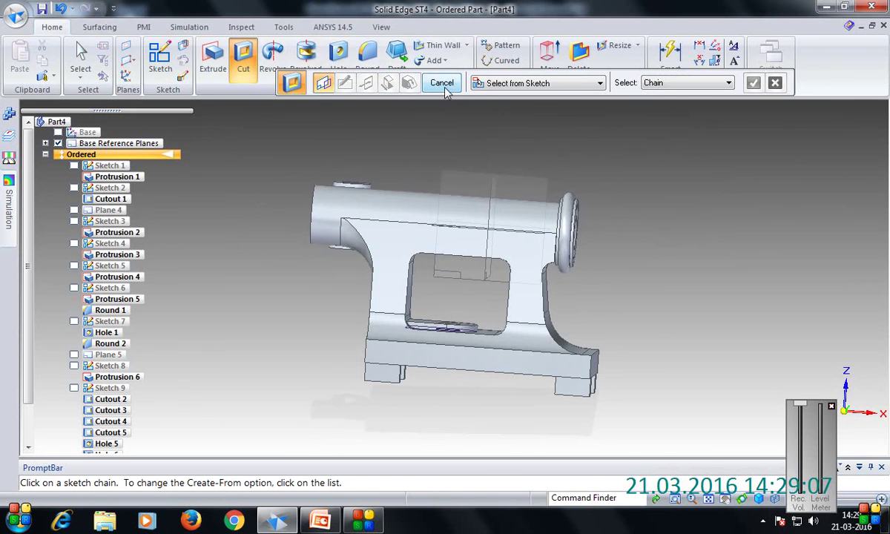
left_click(443, 84)
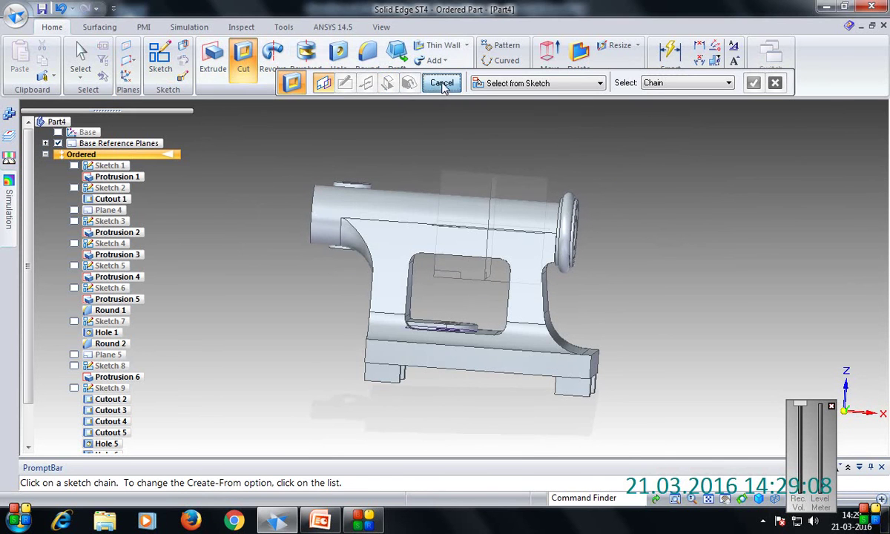
Cut the pad's 26 mm circle again with a symmetric extent and leave the Cut command.
left_click(243, 58)
middle_click_drag(469, 306, 467, 331)
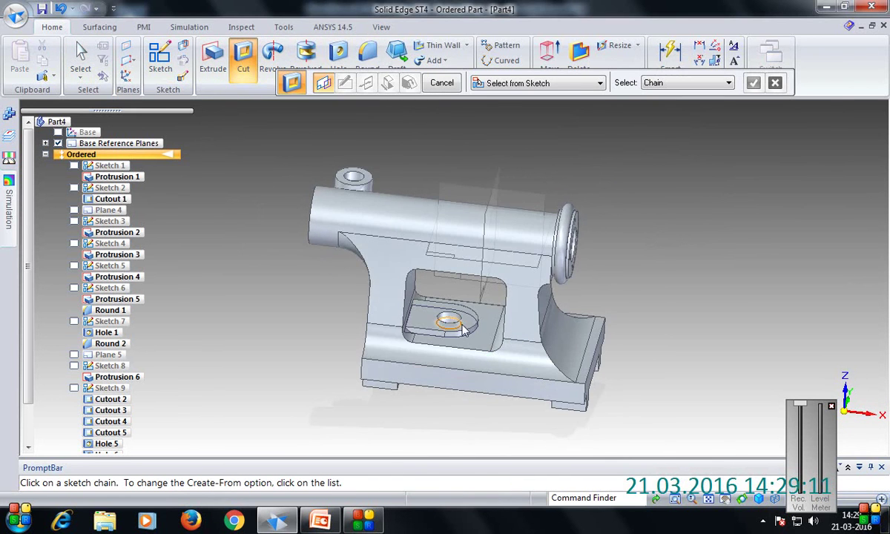
right_click(709, 133)
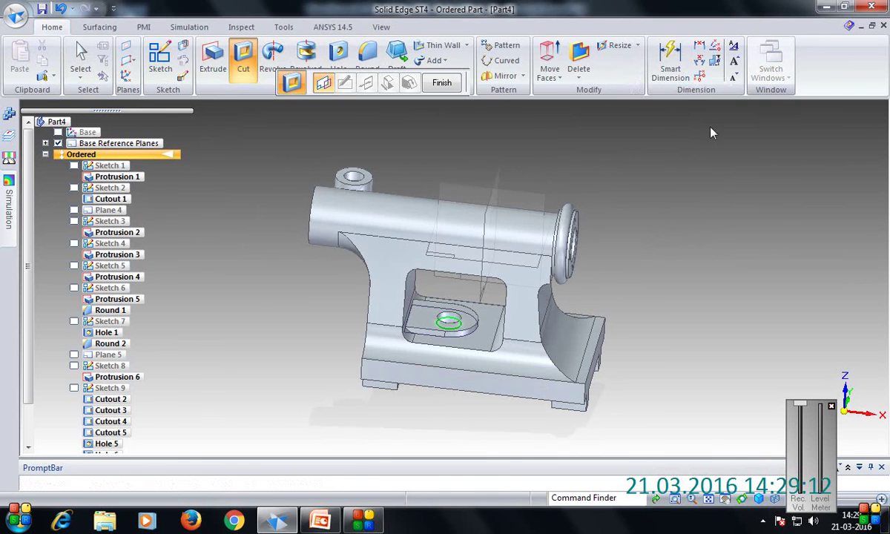
middle_click_drag(507, 304, 504, 293)
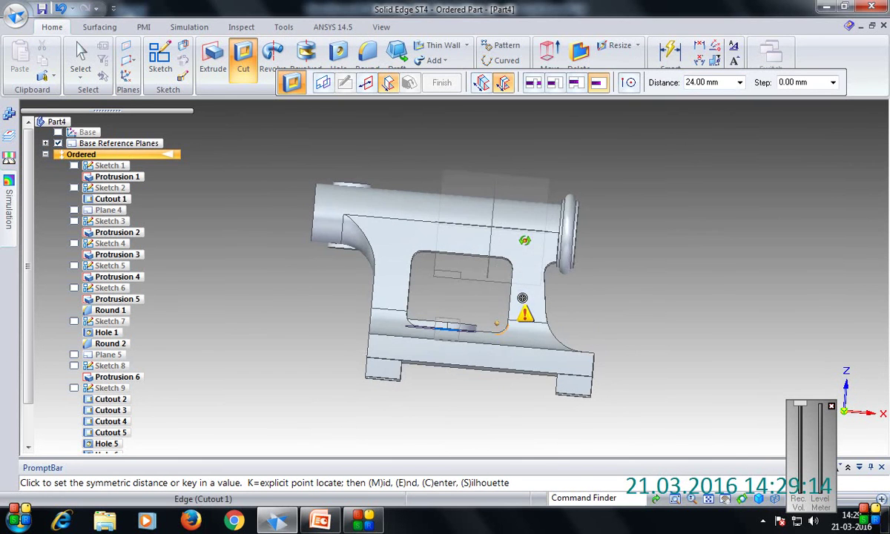
left_click(465, 286)
left_click(442, 83)
middle_click_drag(674, 272, 668, 305)
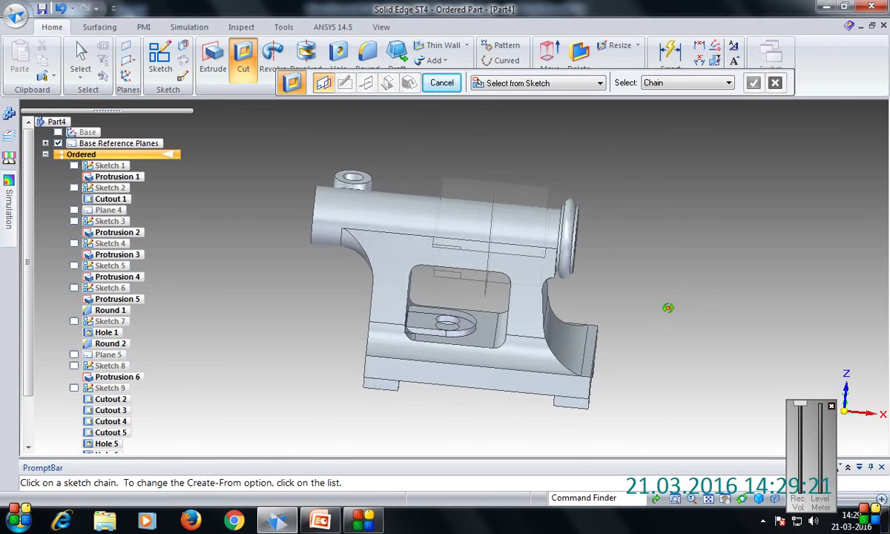
left_click(442, 82)
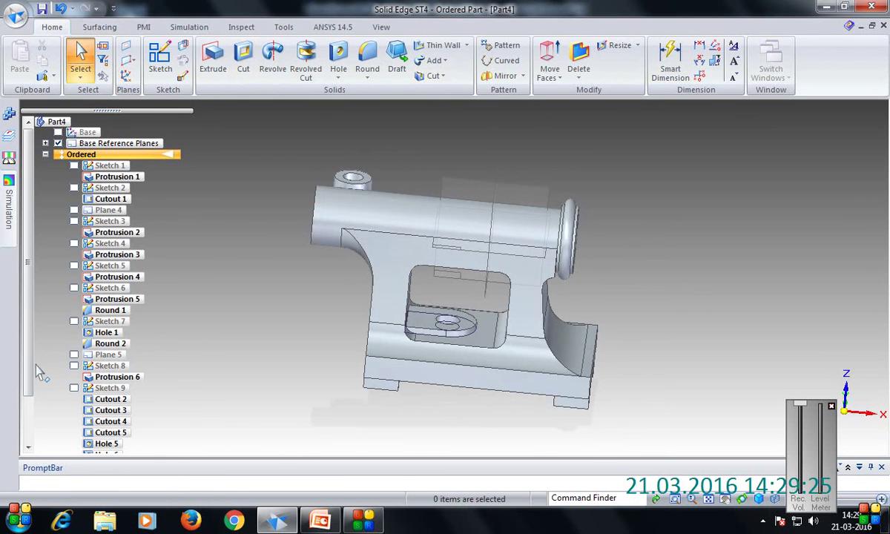
Hide Sketch 10 and show the finished model in a standard pictorial view orientation.
scroll(71, 401, "down", 2)
left_click(74, 410)
middle_click_drag(663, 350, 666, 377)
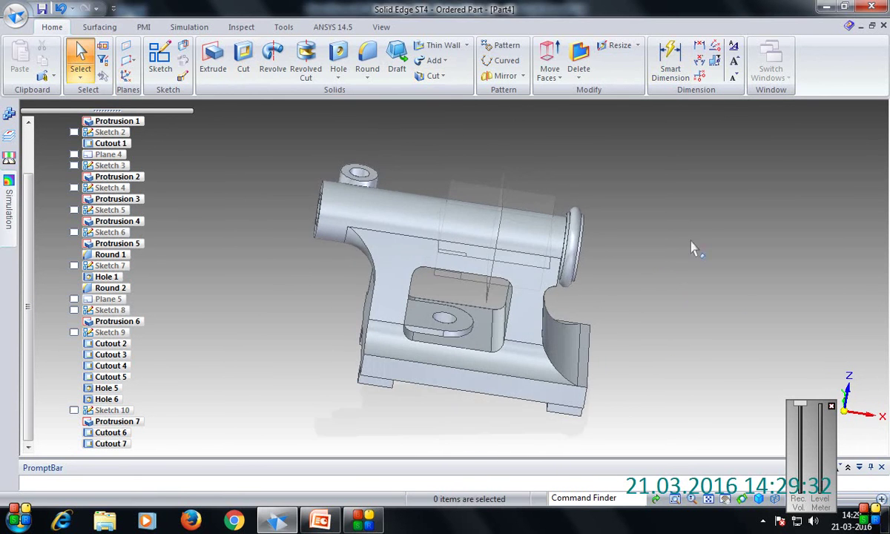
left_click(761, 500)
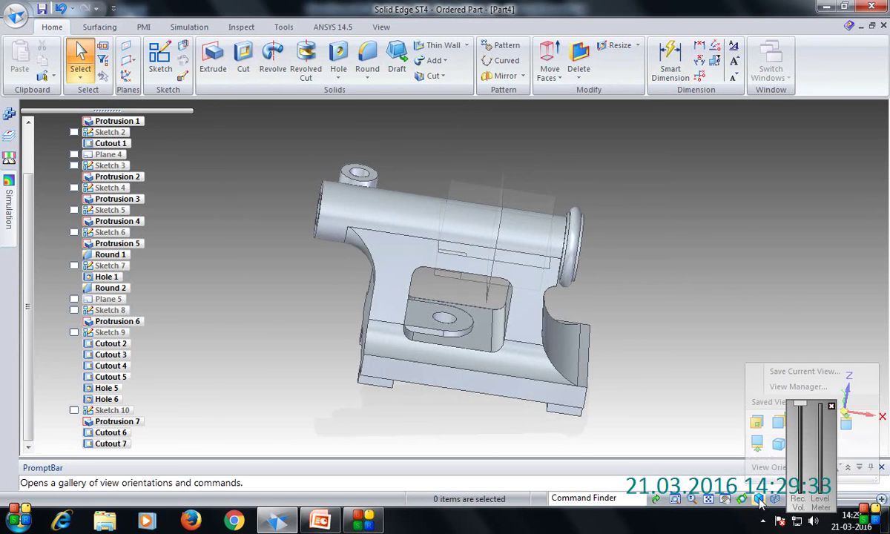
left_click(778, 448)
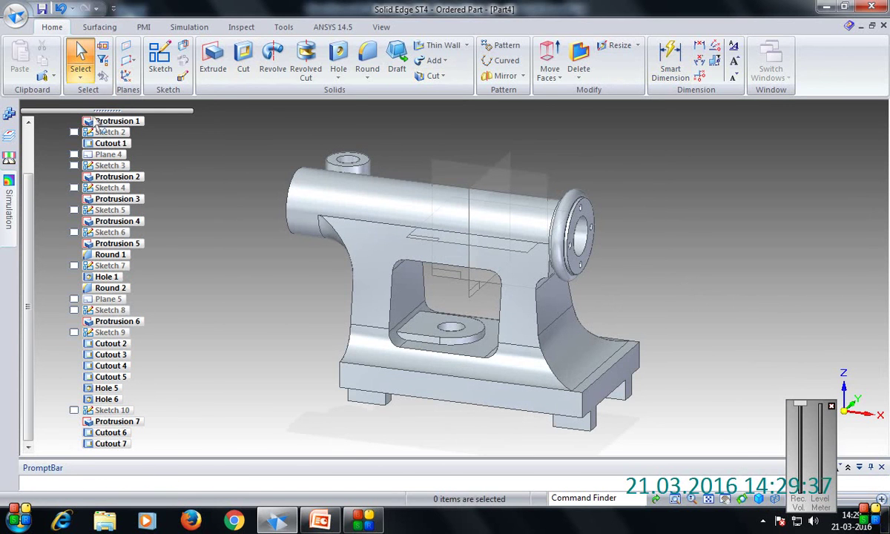
Start saving the part and create a new folder named TAIL STOCK on the Desktop for it.
left_click(42, 9)
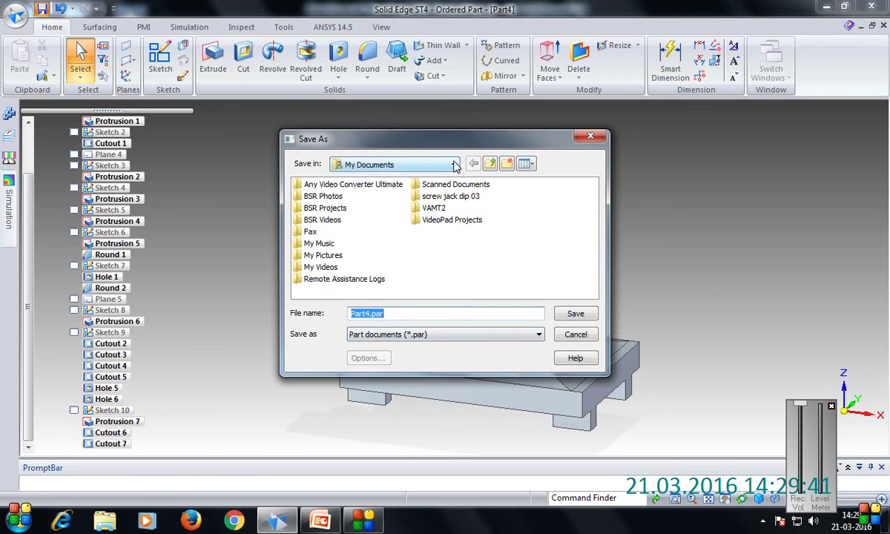
left_click(422, 163)
left_click(436, 179)
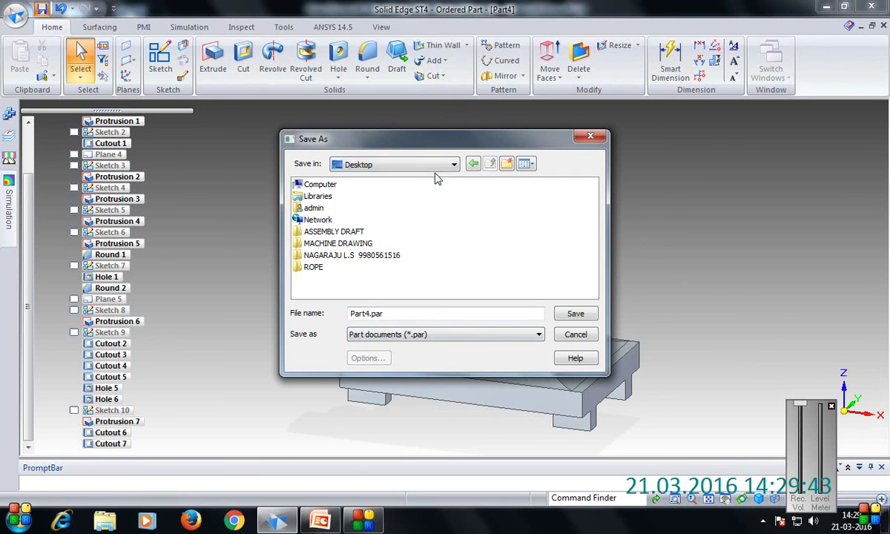
left_click(506, 163)
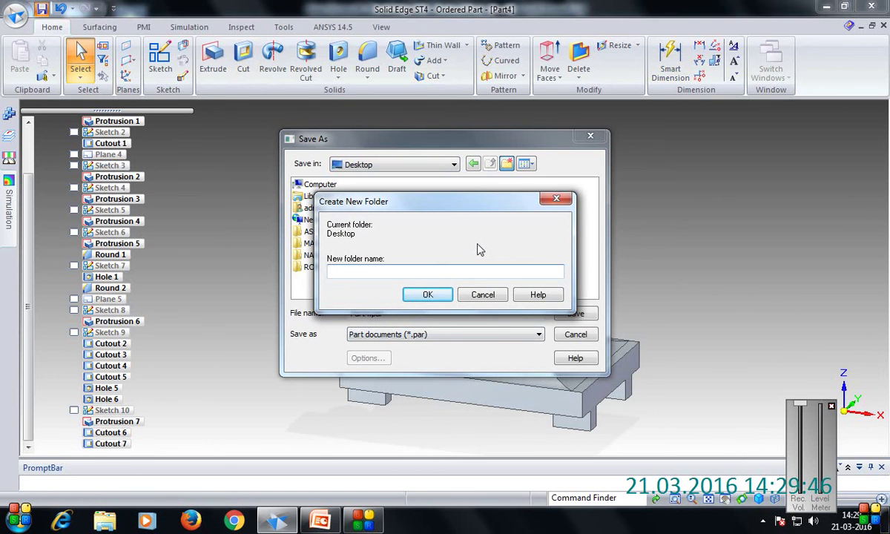
type("tai")
key("BackSpace")
key("BackSpace")
type("TAIL STOC")
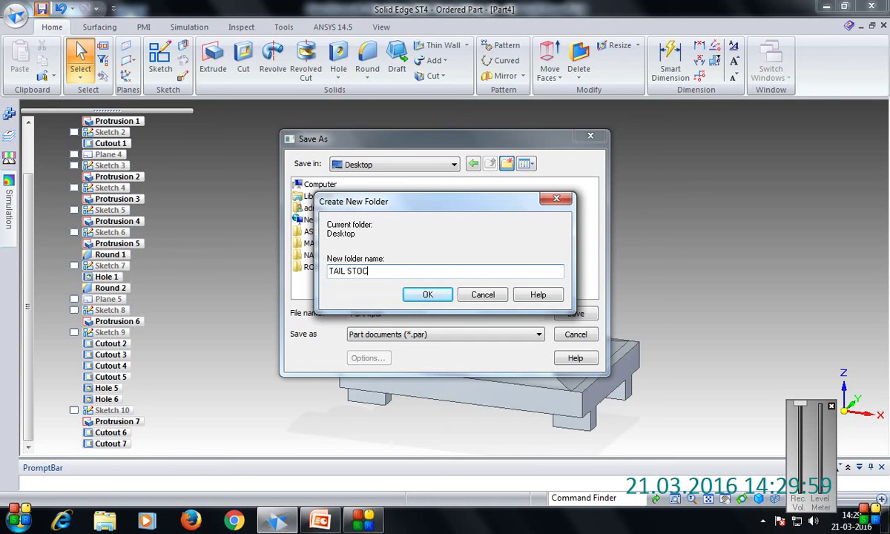
type("K")
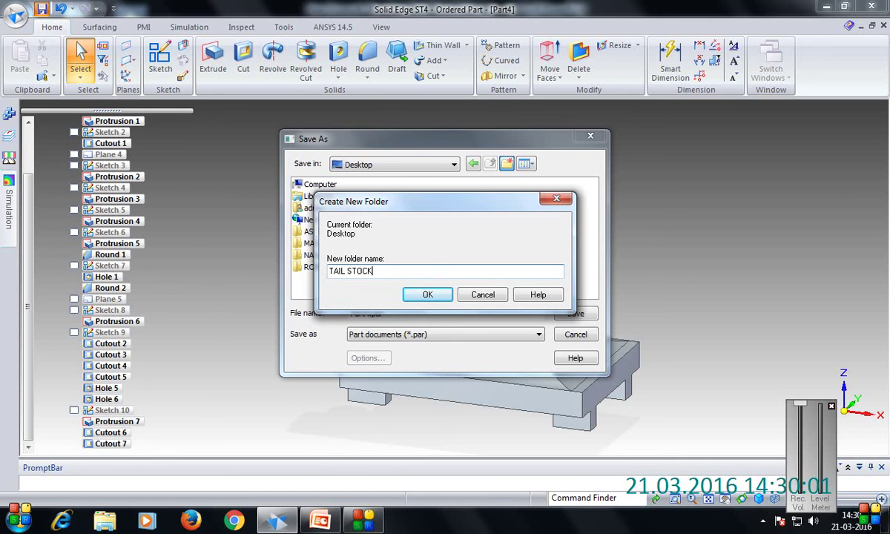
key("Return")
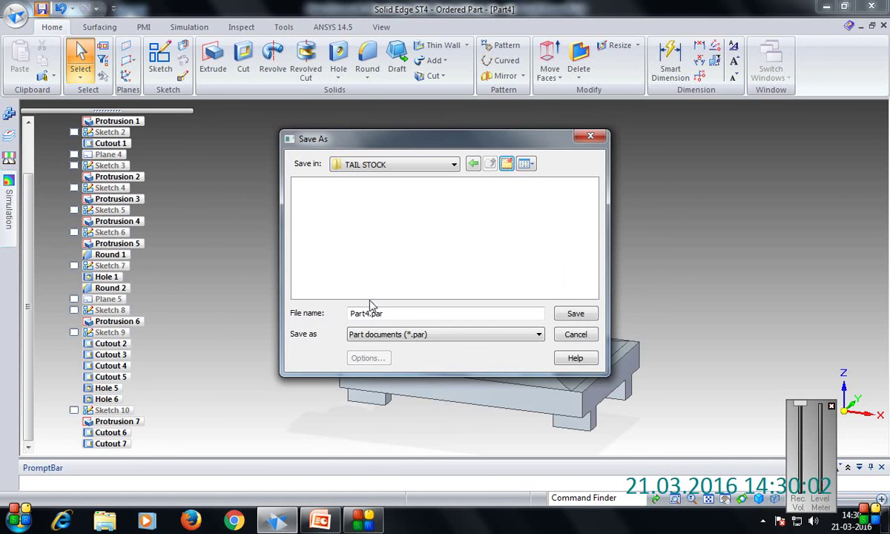
Save the part in the TAIL STOCK folder under the name Part1par.par.
left_click_drag(372, 313, 364, 313)
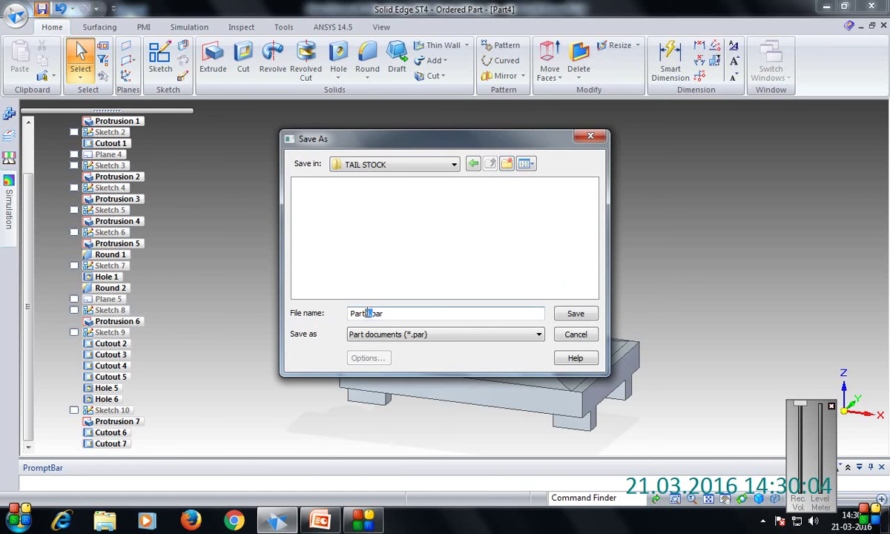
type("1")
left_click(575, 315)
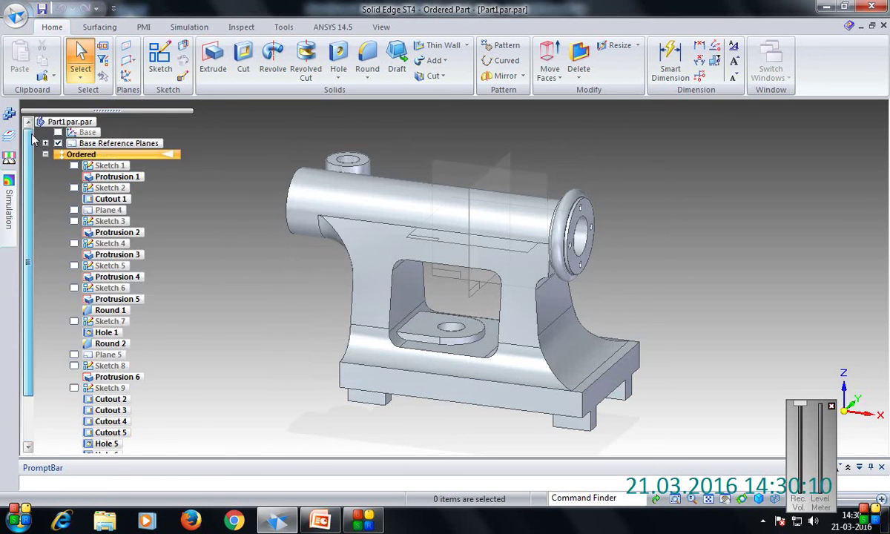
Assign the material CAST IRON to the part through the Material Table and apply it to the model.
right_click(74, 122)
left_click(112, 132)
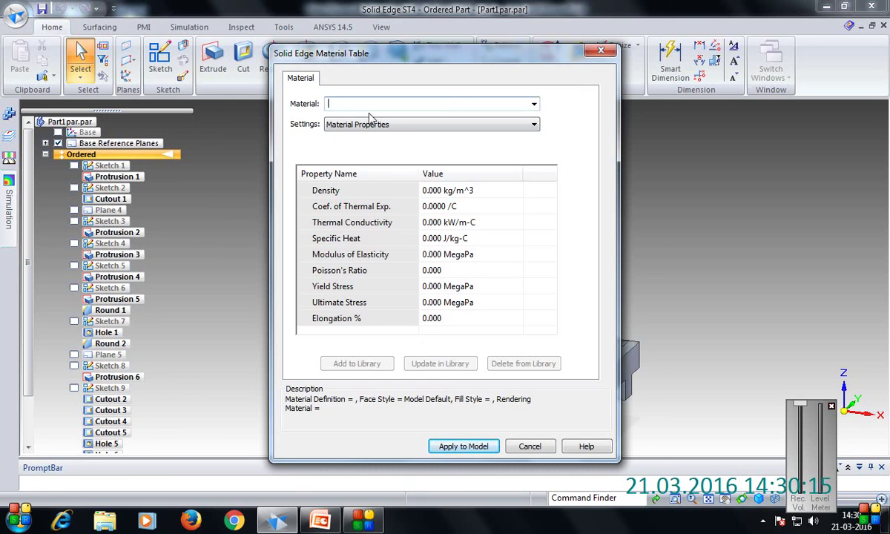
type("C")
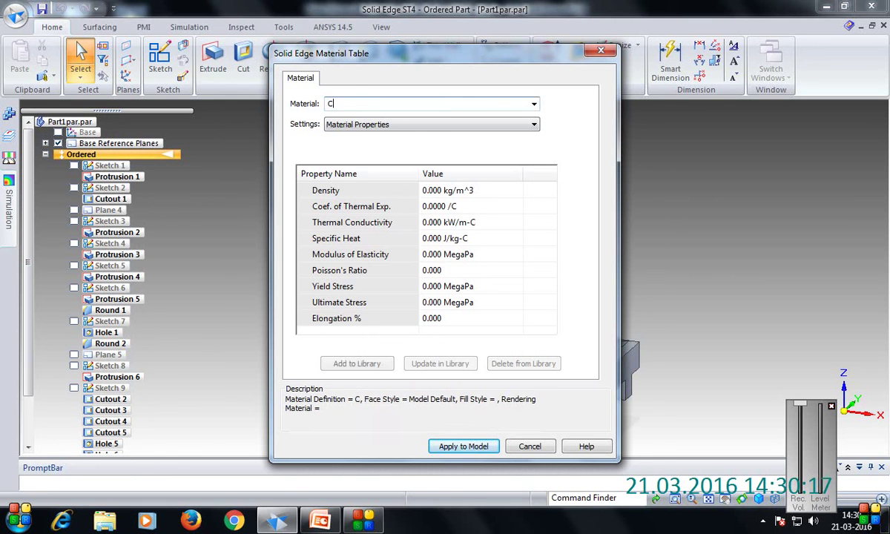
type("AST")
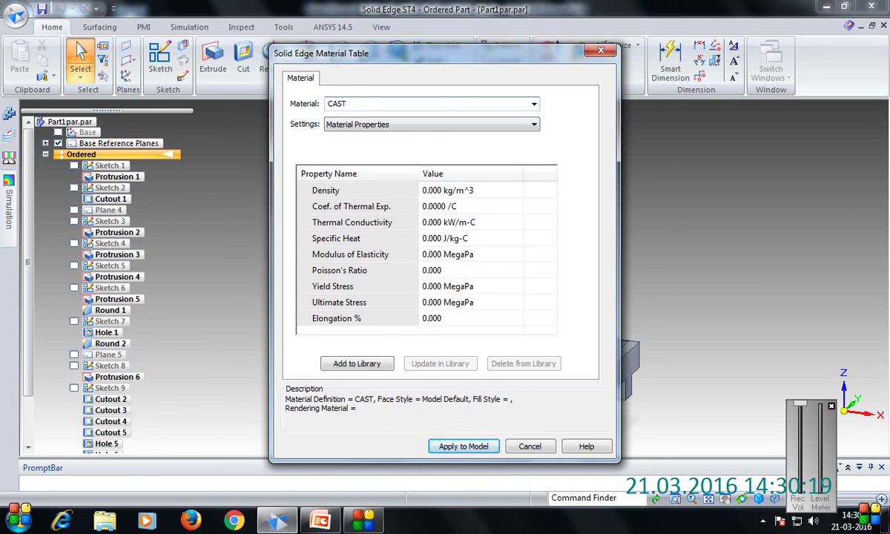
type(" IRON")
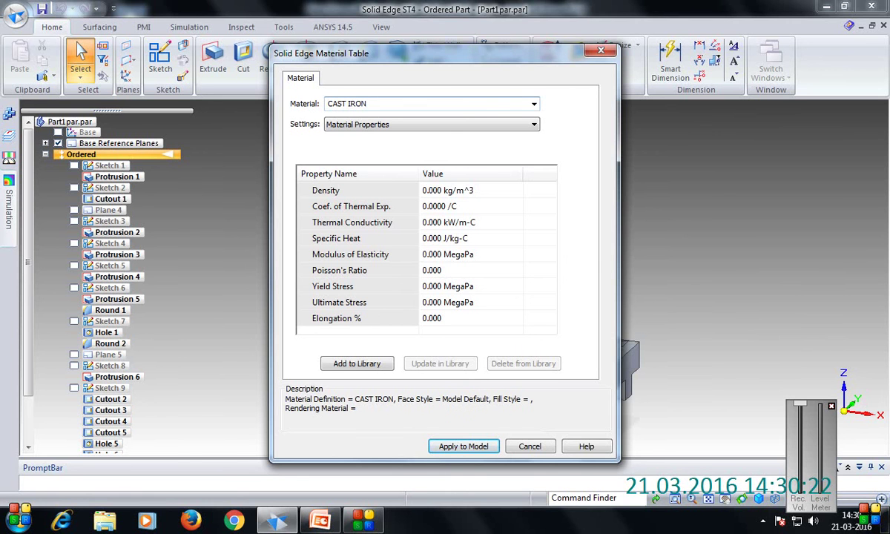
key("Return")
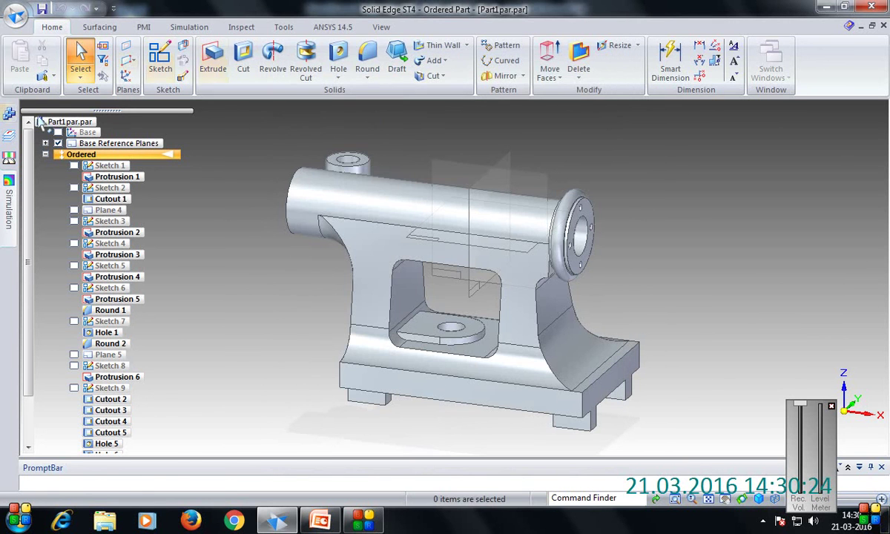
Set the title in the part's file properties summary to TAILSTOCK BODY and accept the properties.
right_click(72, 121)
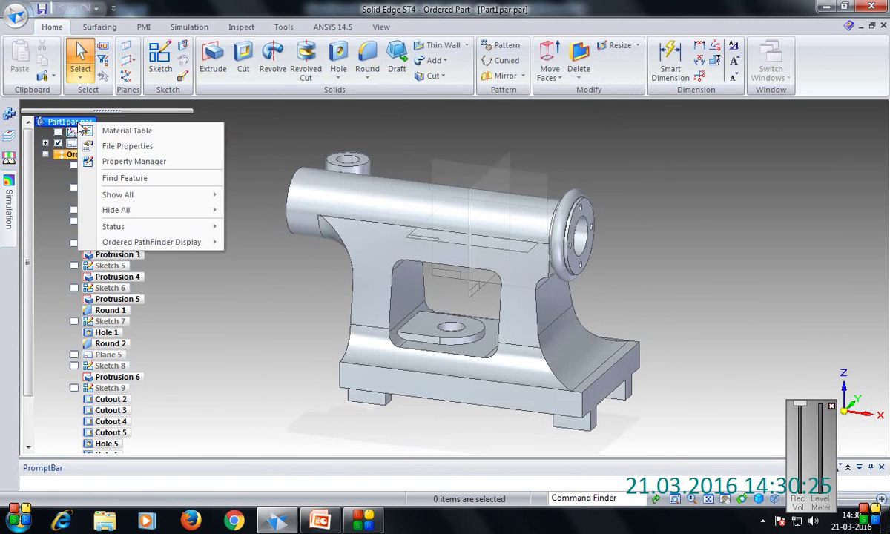
left_click(129, 145)
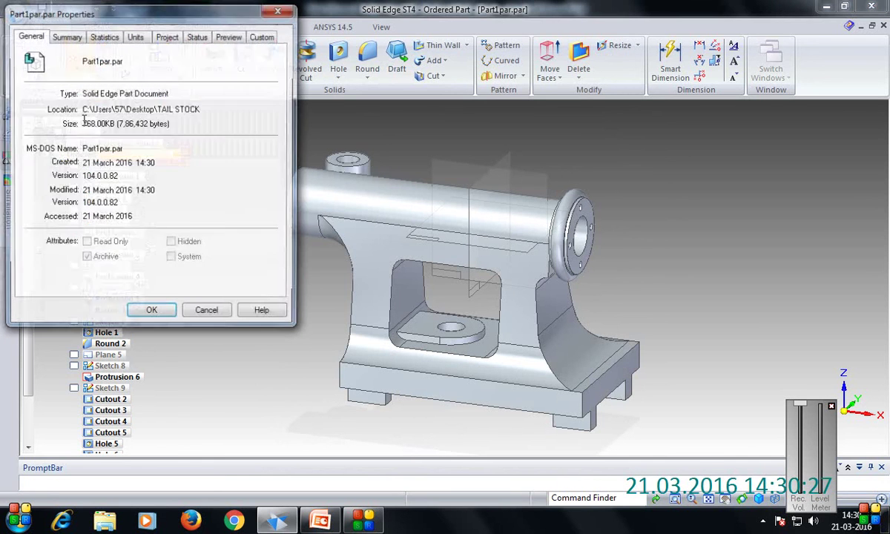
left_click(66, 37)
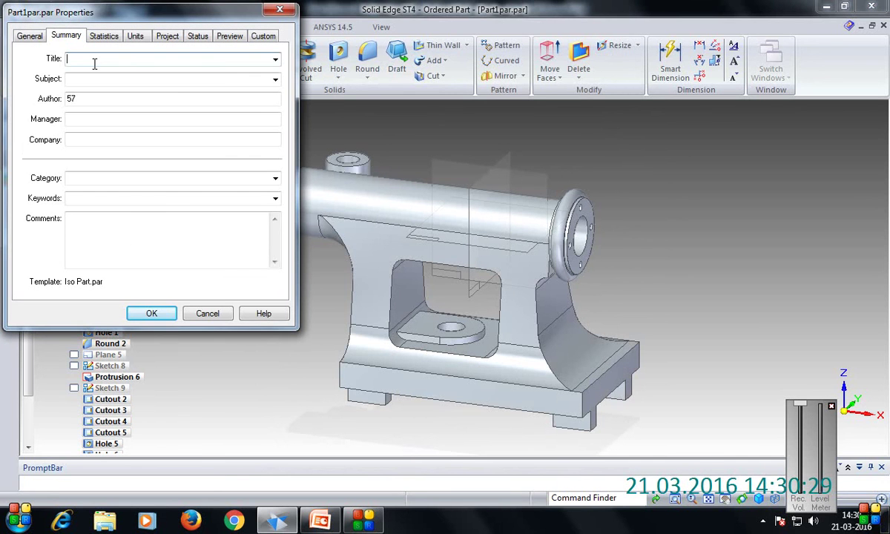
type("TAILSTOCK B")
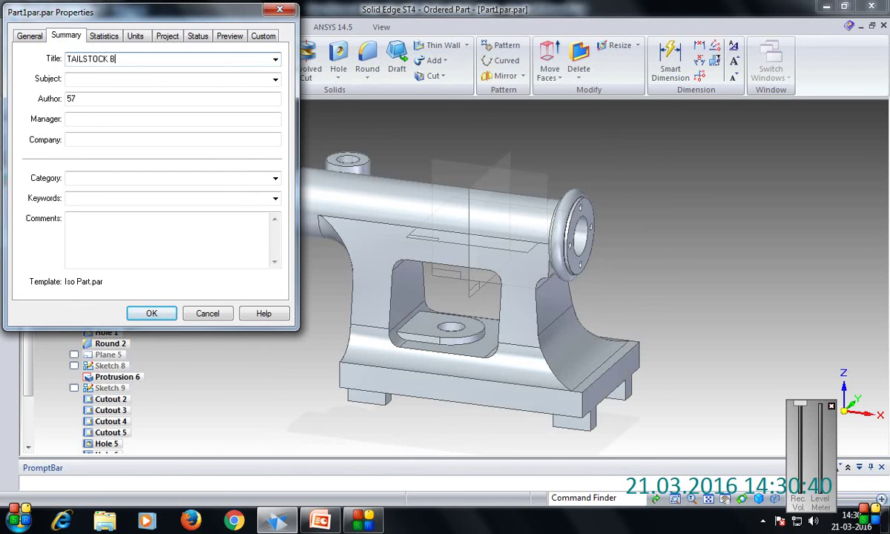
type("ODY")
key("Return")
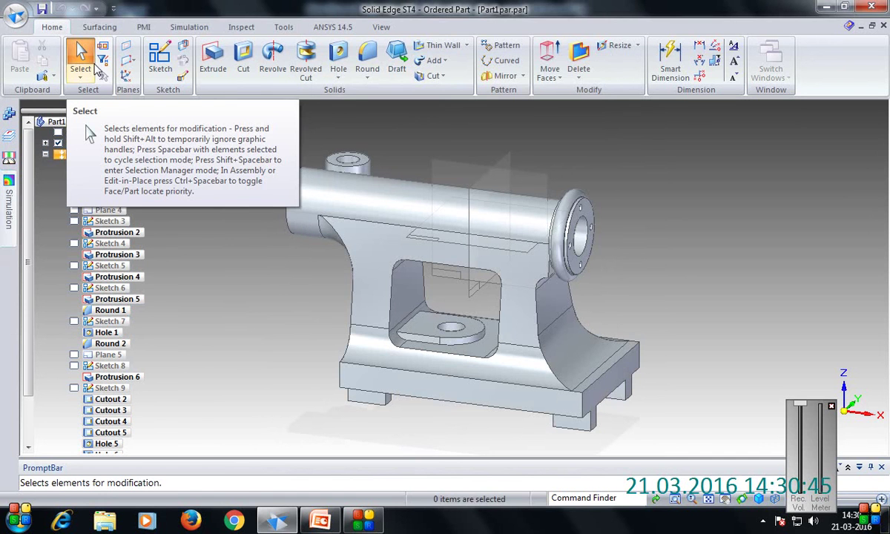